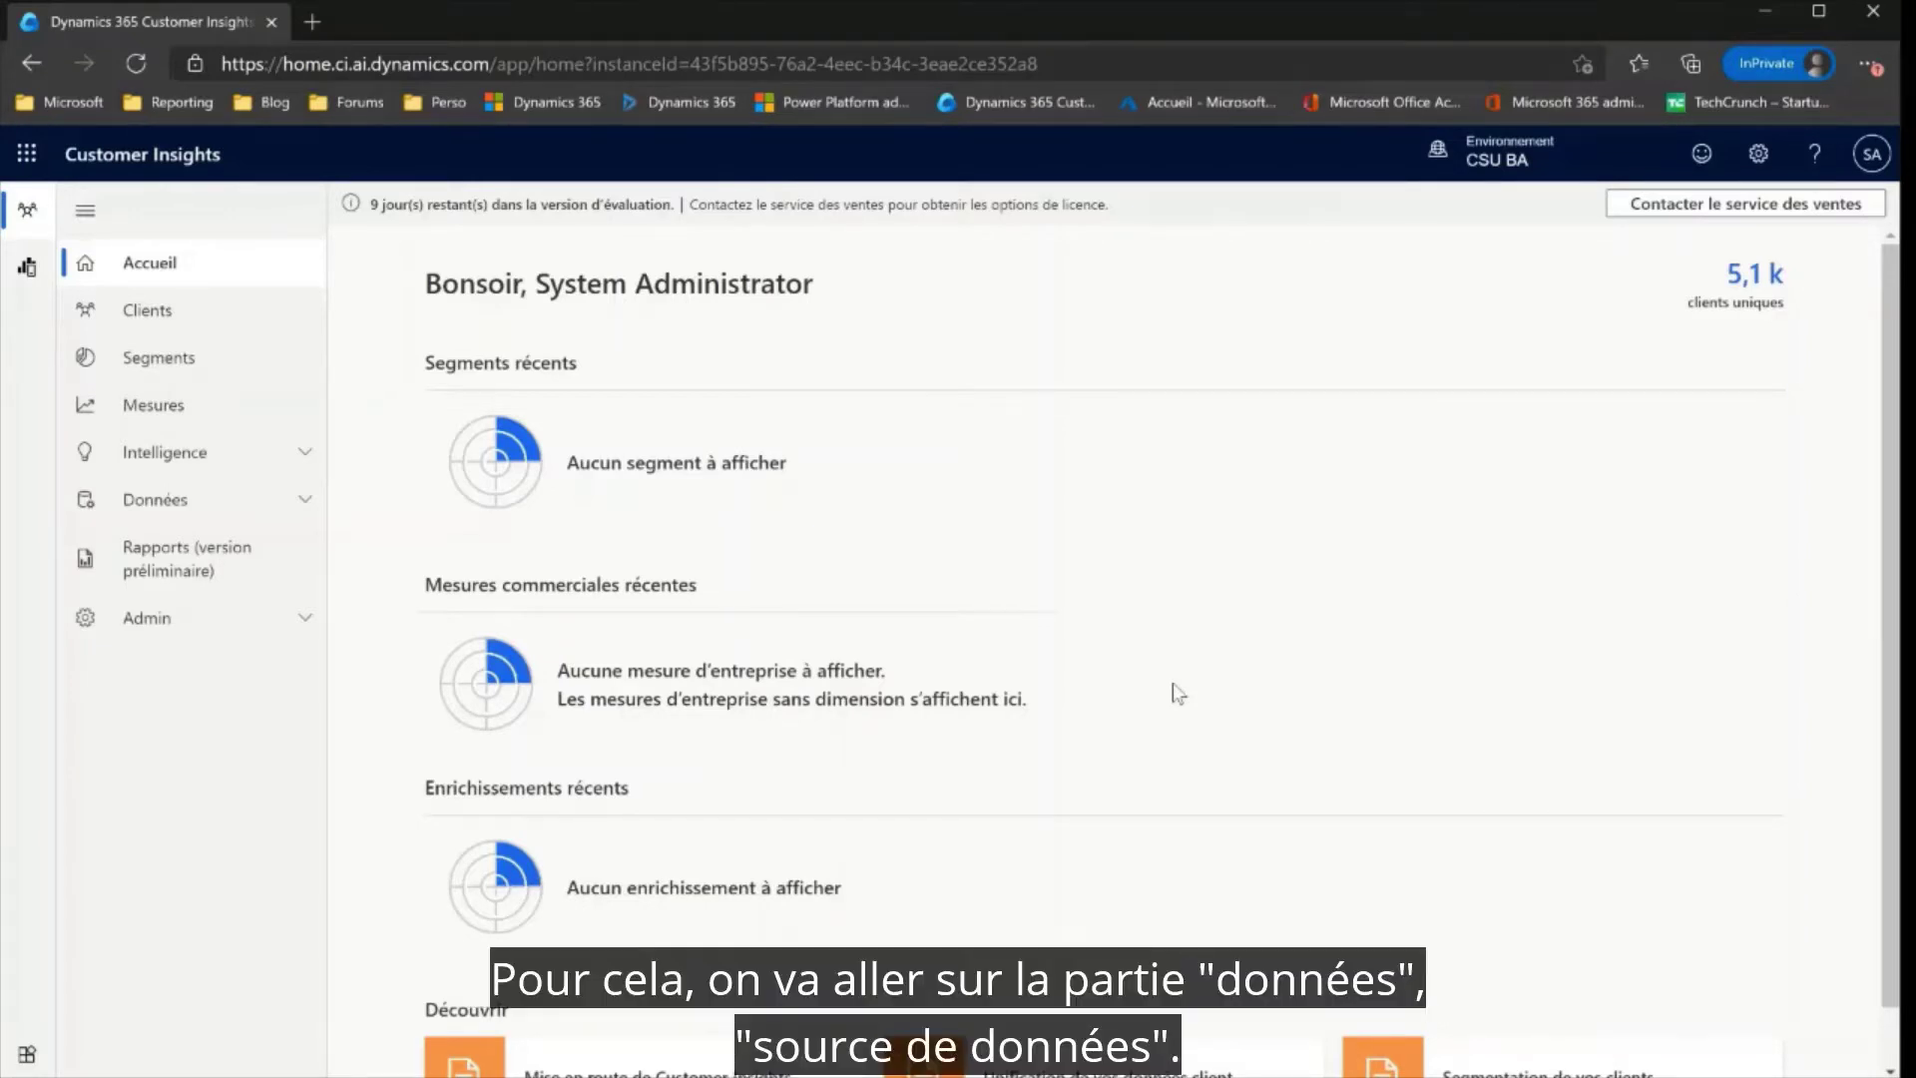
Add a data source that uses the "Importer des données" method and name it PoS
left_click(304, 504)
left_click(274, 550)
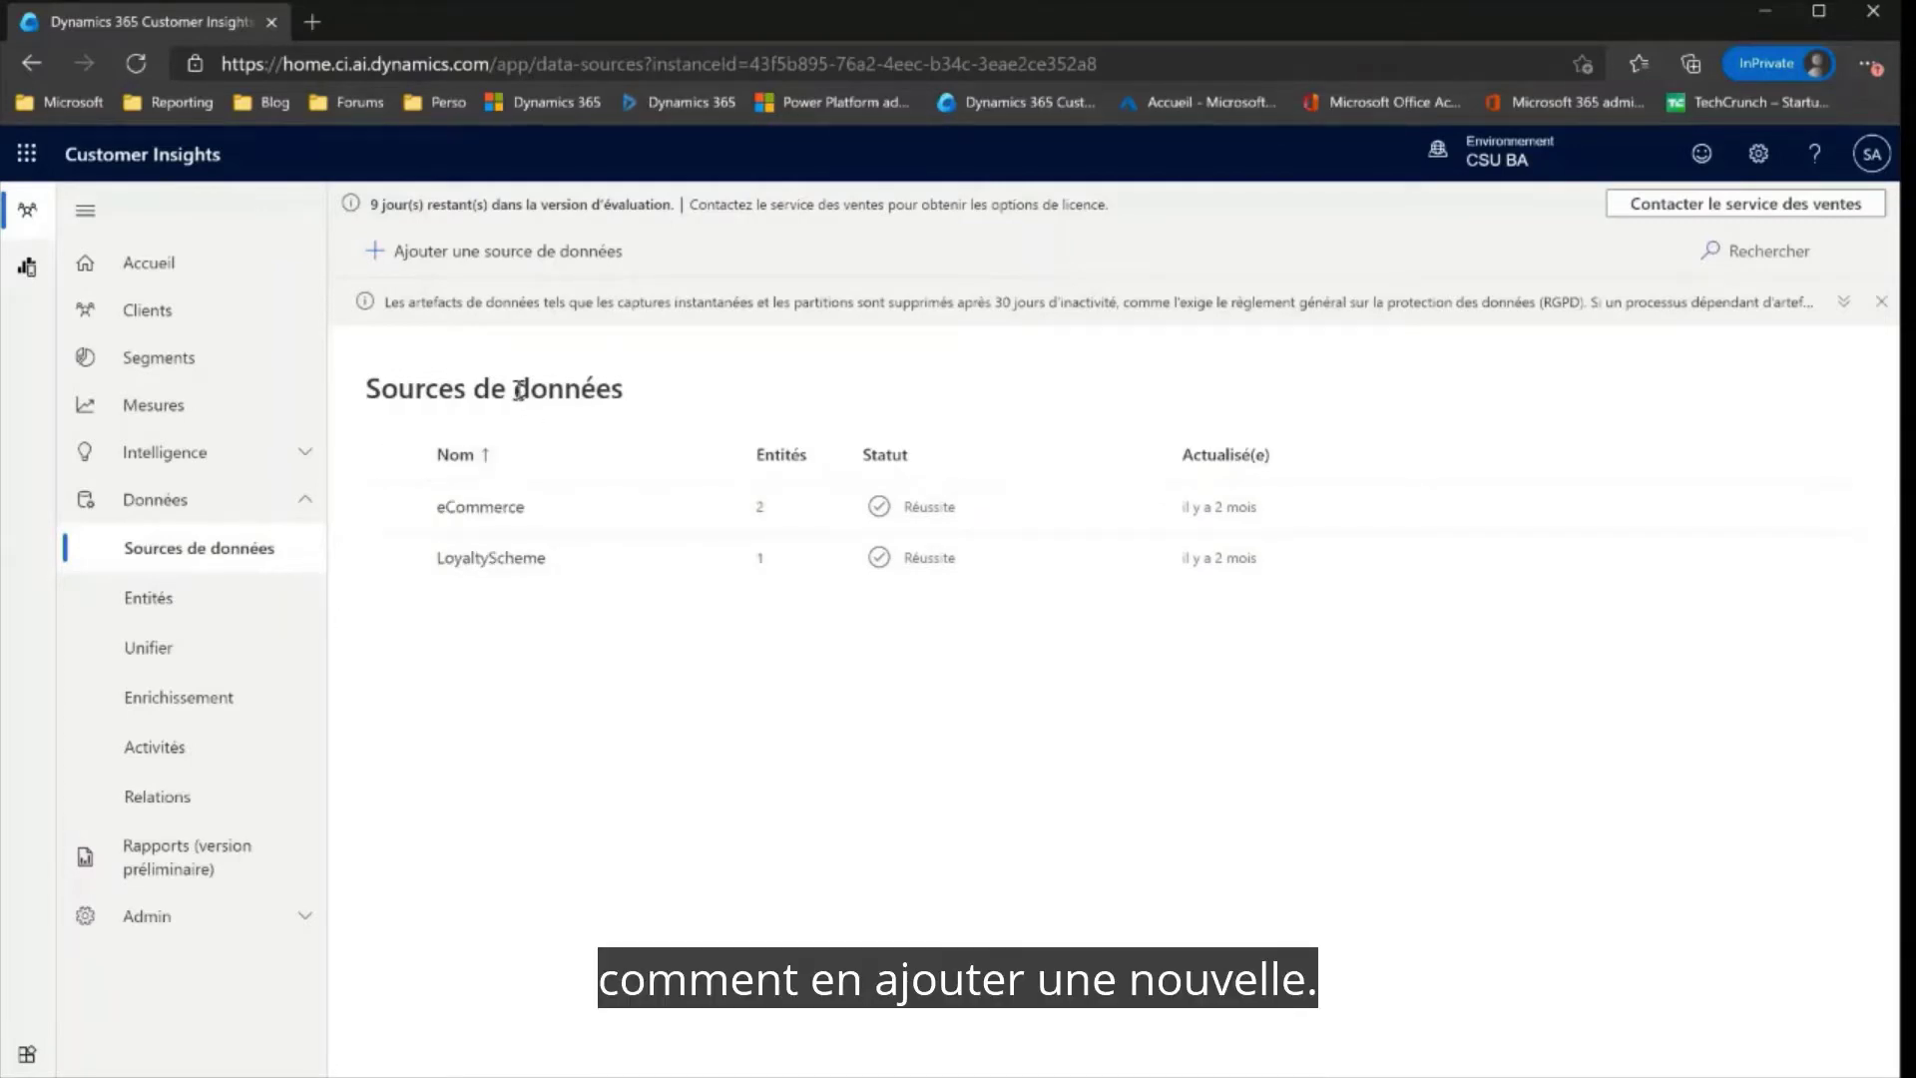
left_click(481, 274)
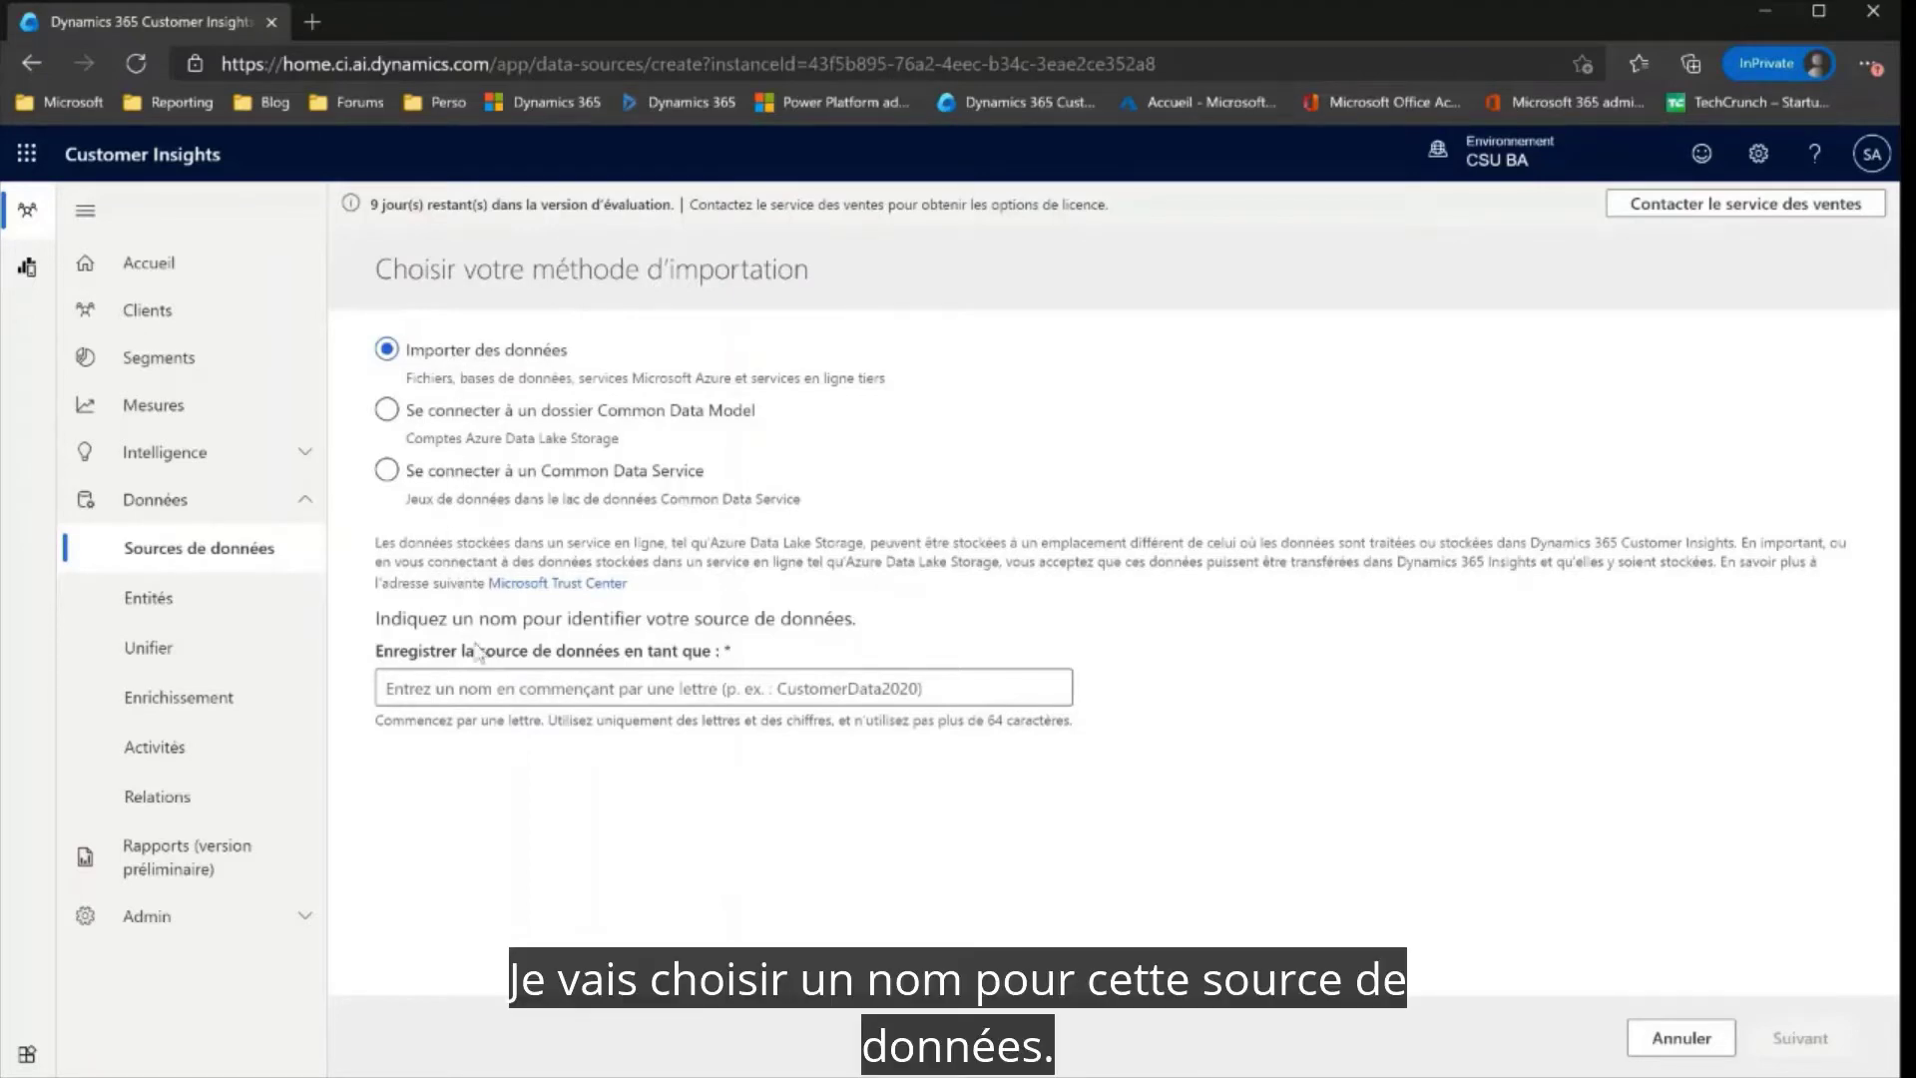
left_click(472, 688)
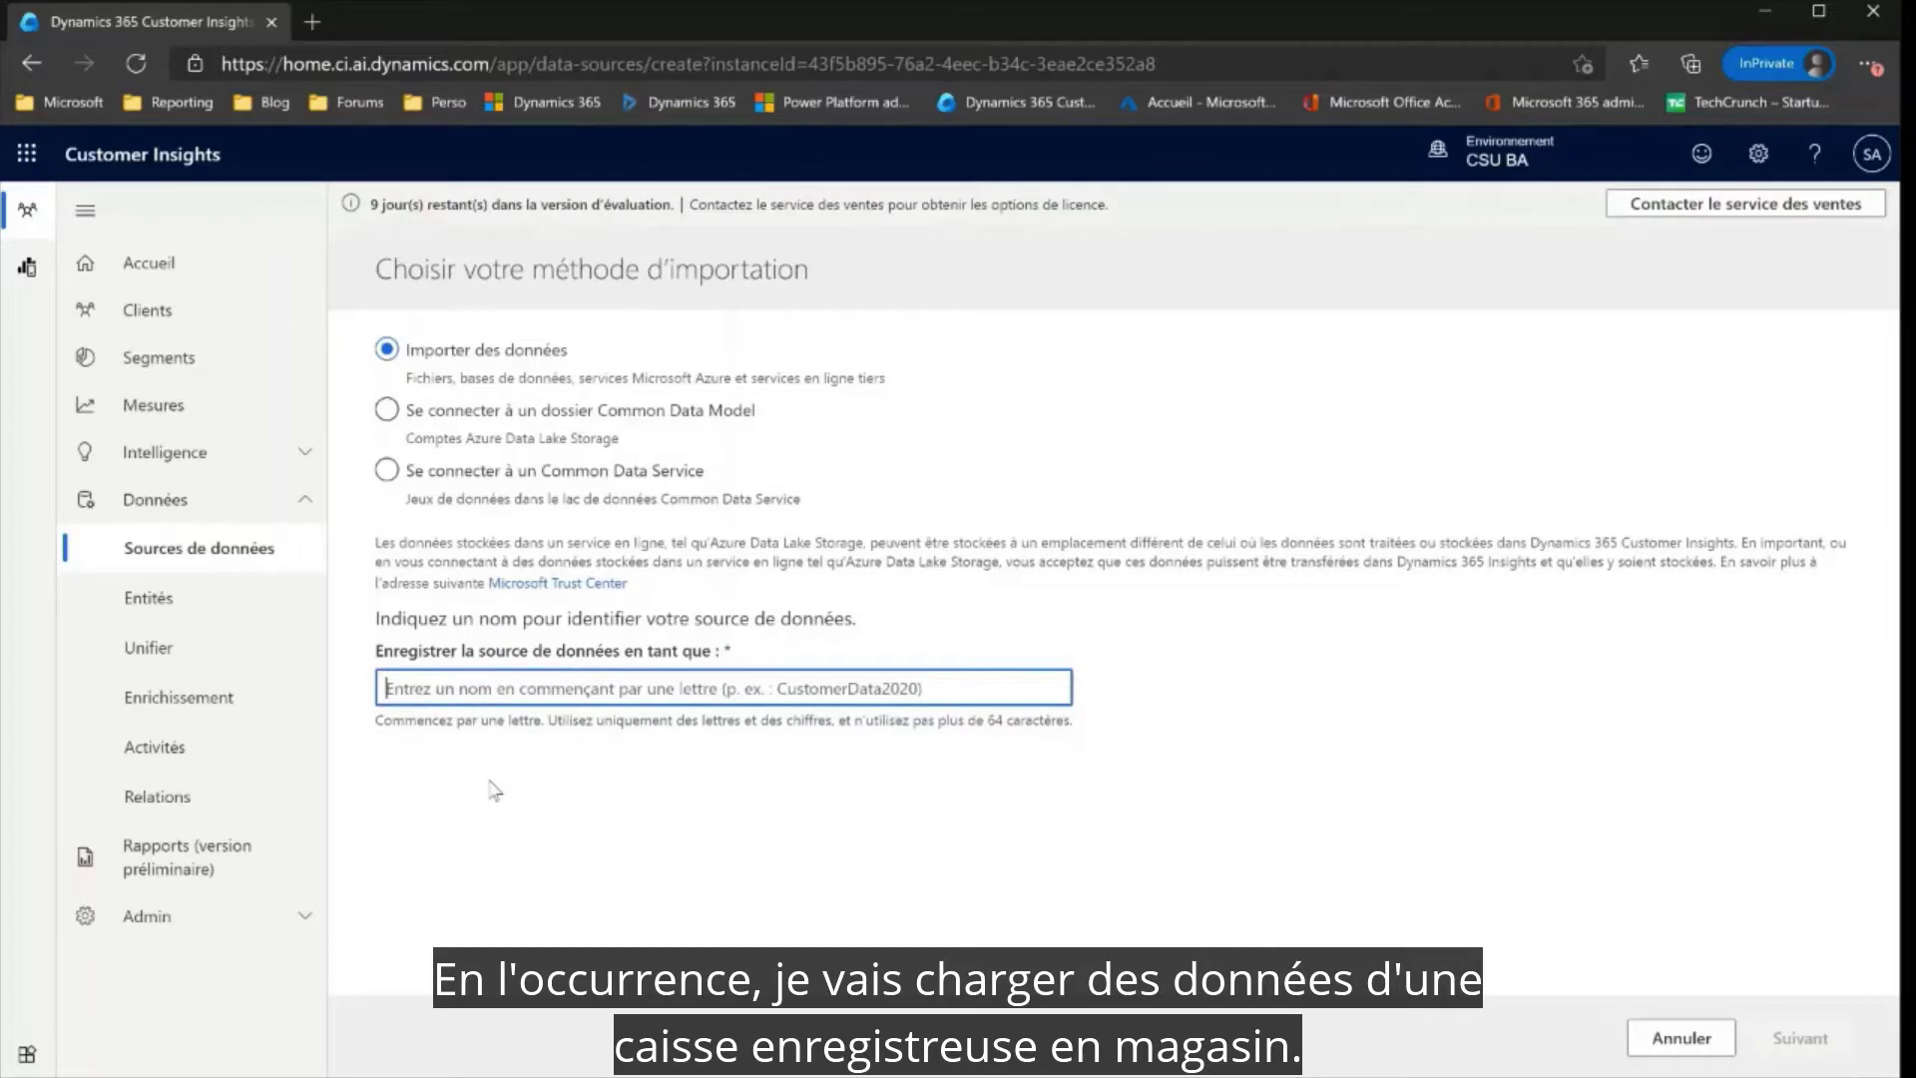
type("P")
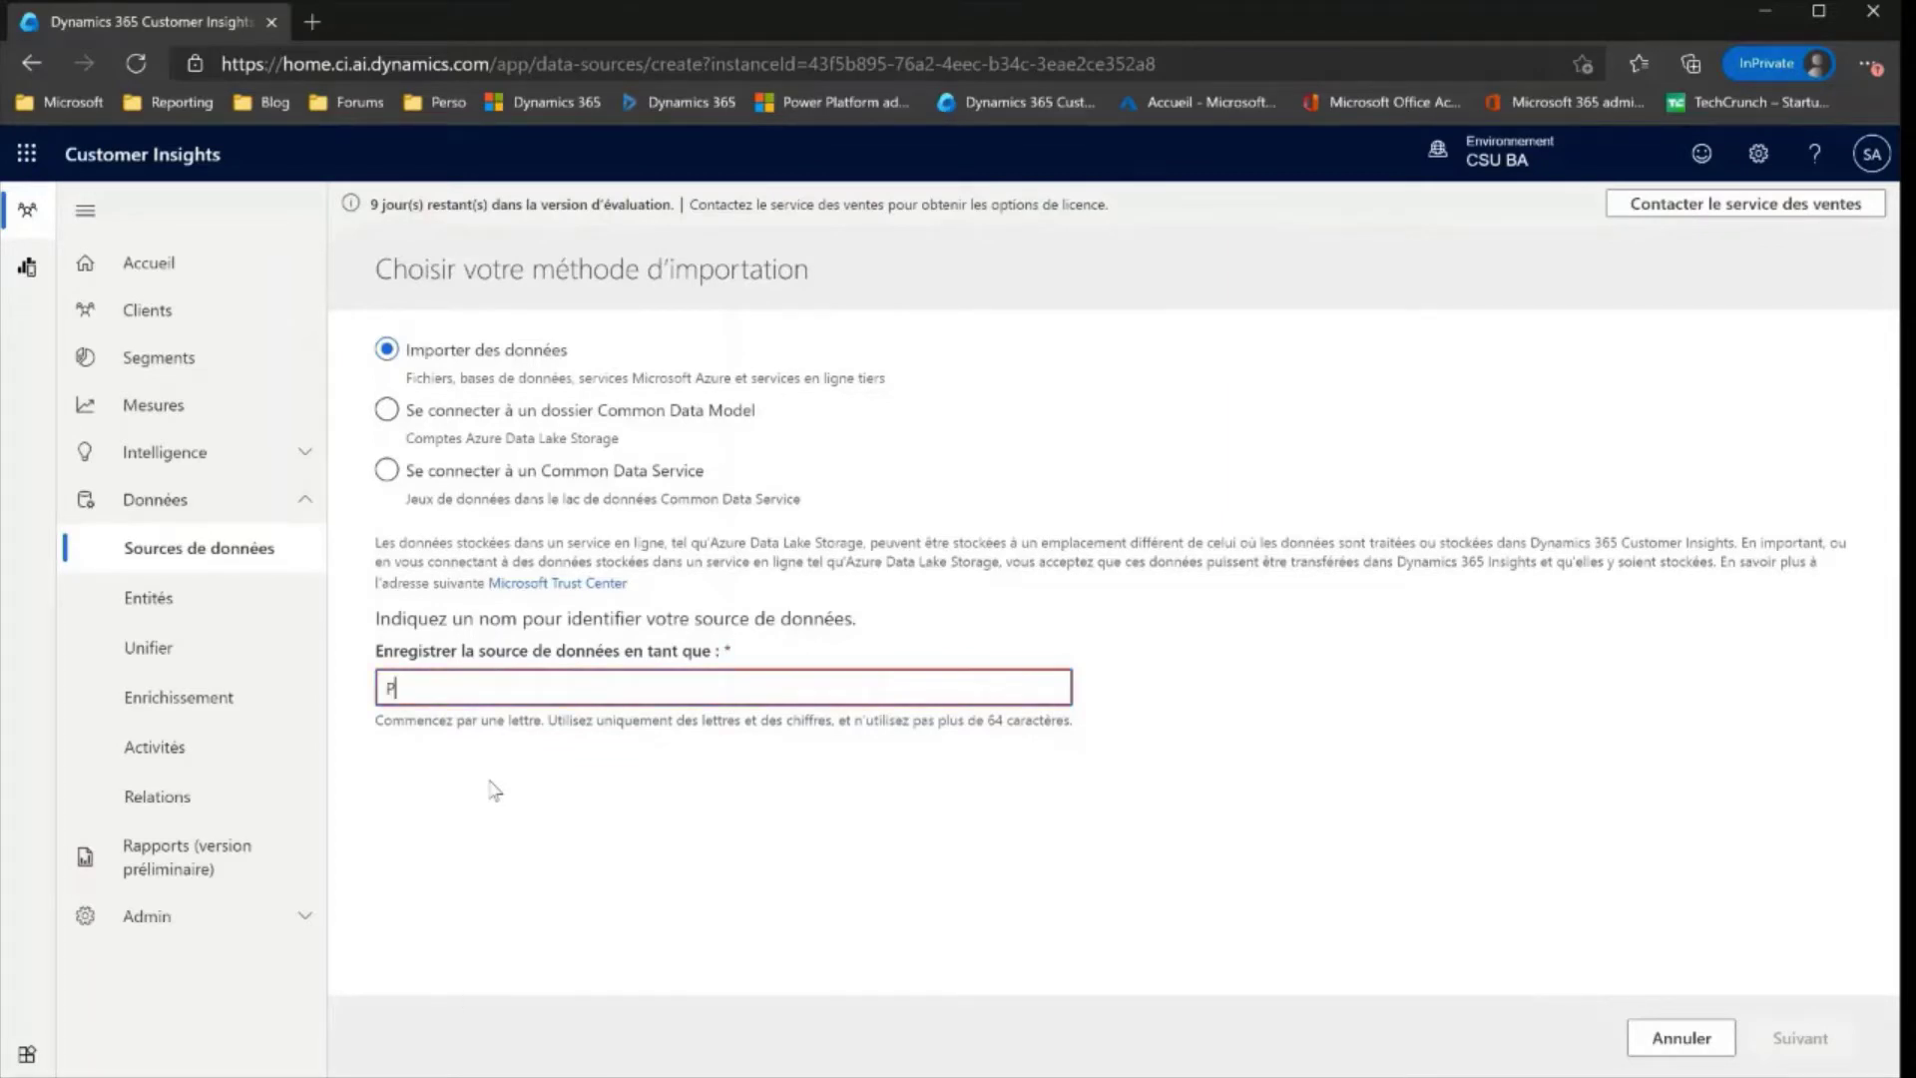
type("oS")
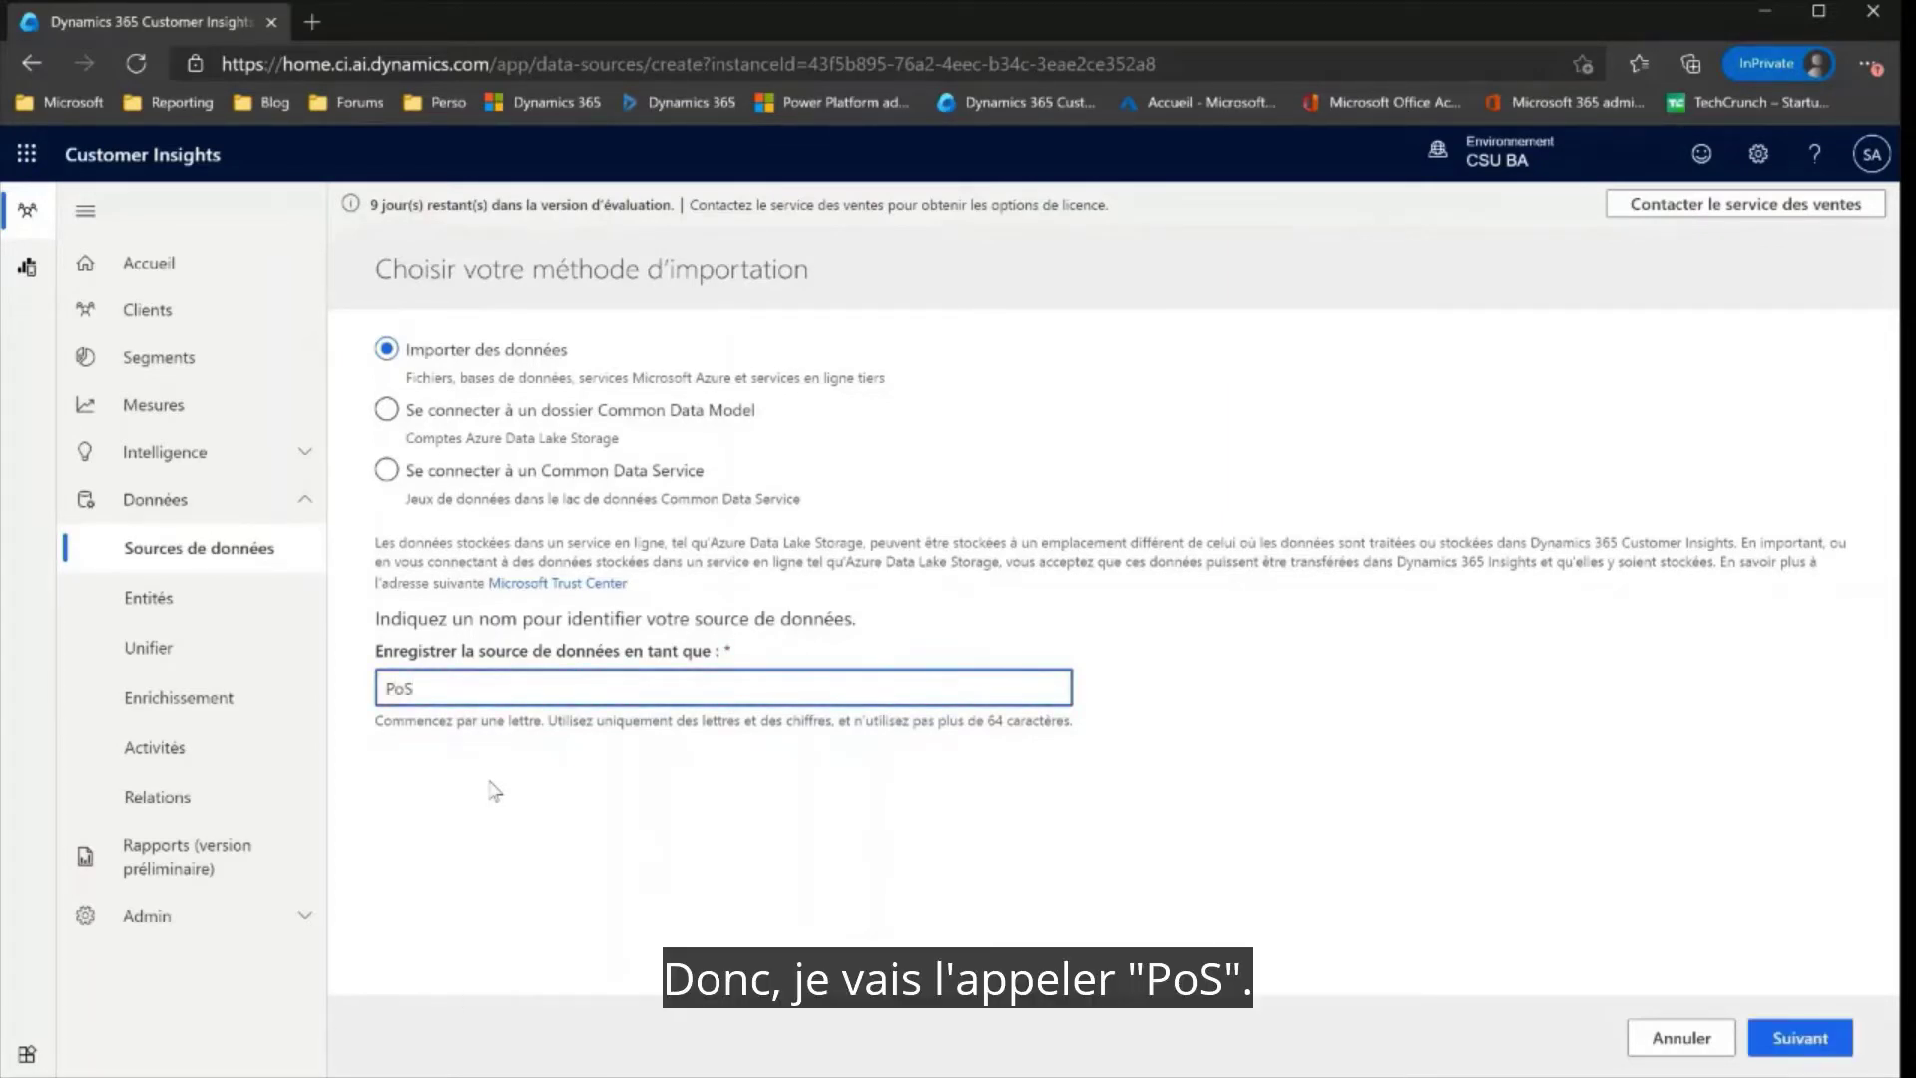
left_click(1804, 1052)
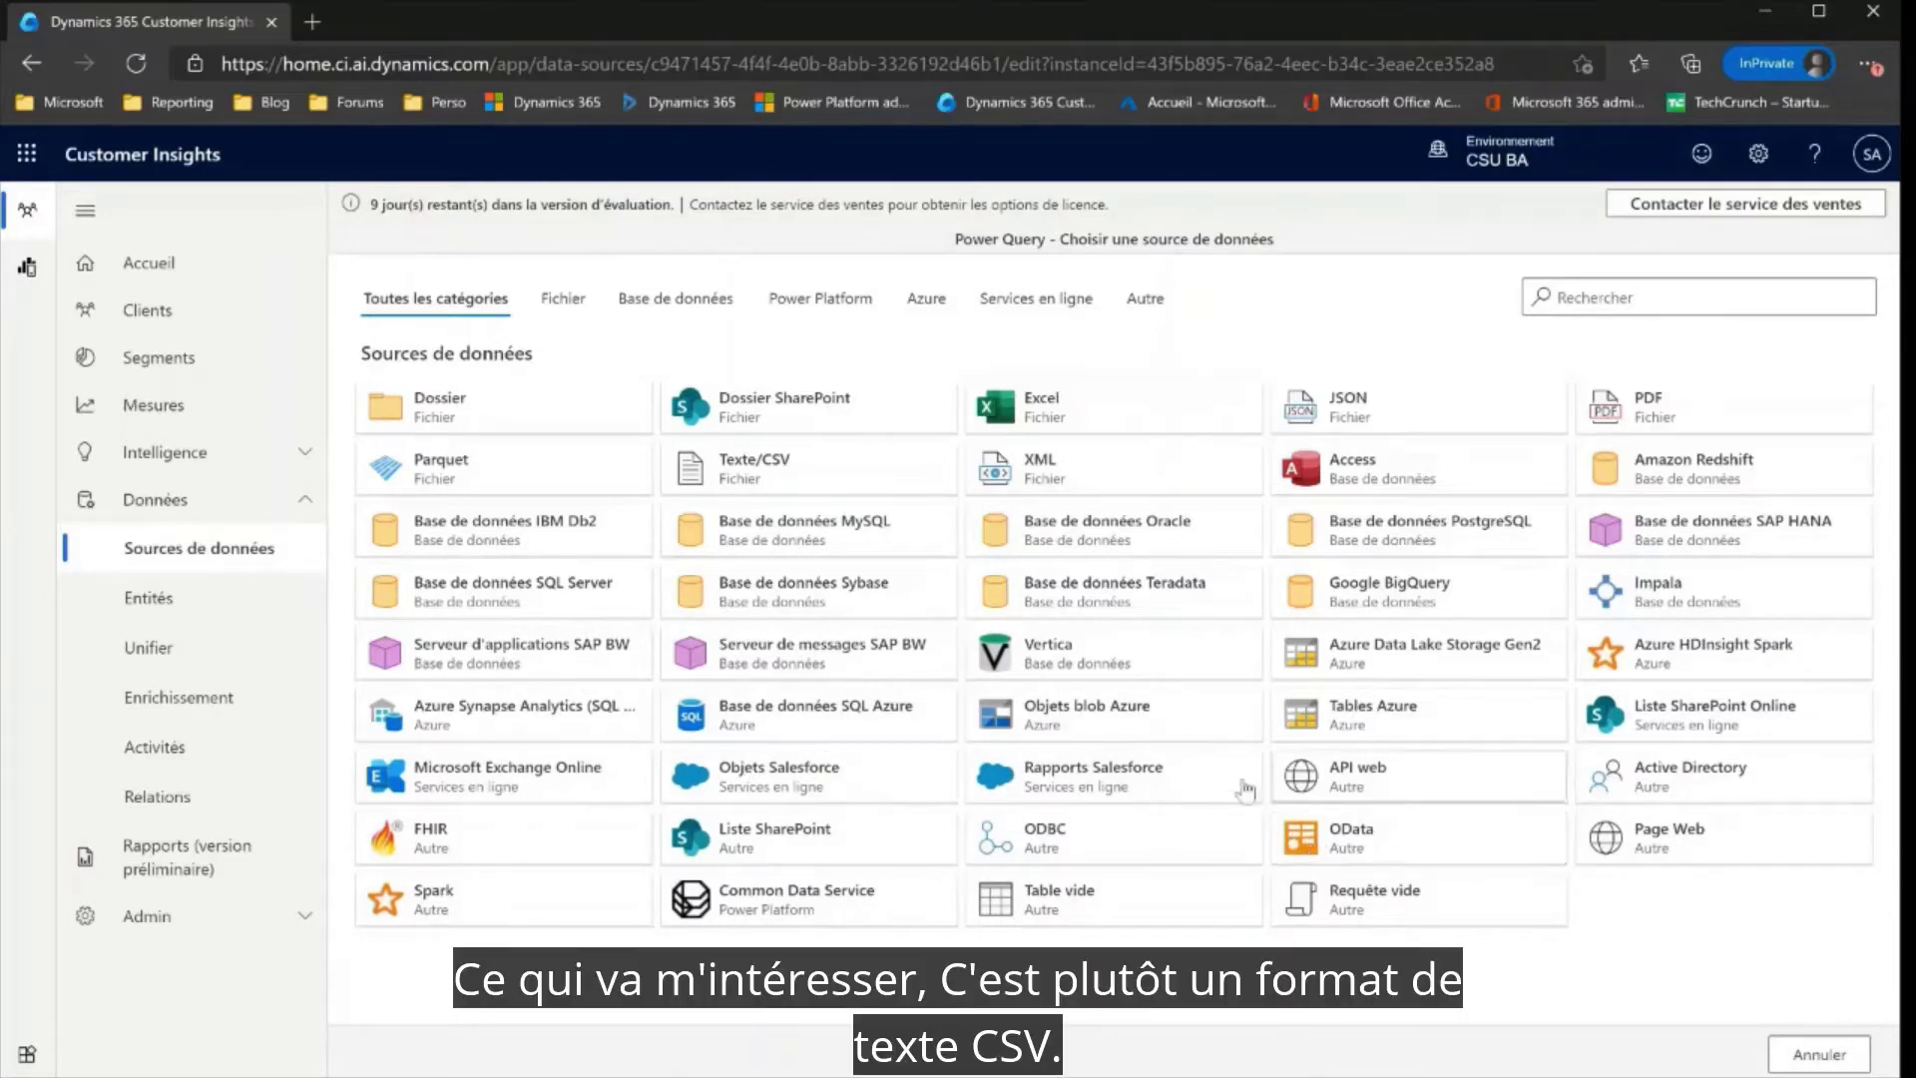
left_click(728, 486)
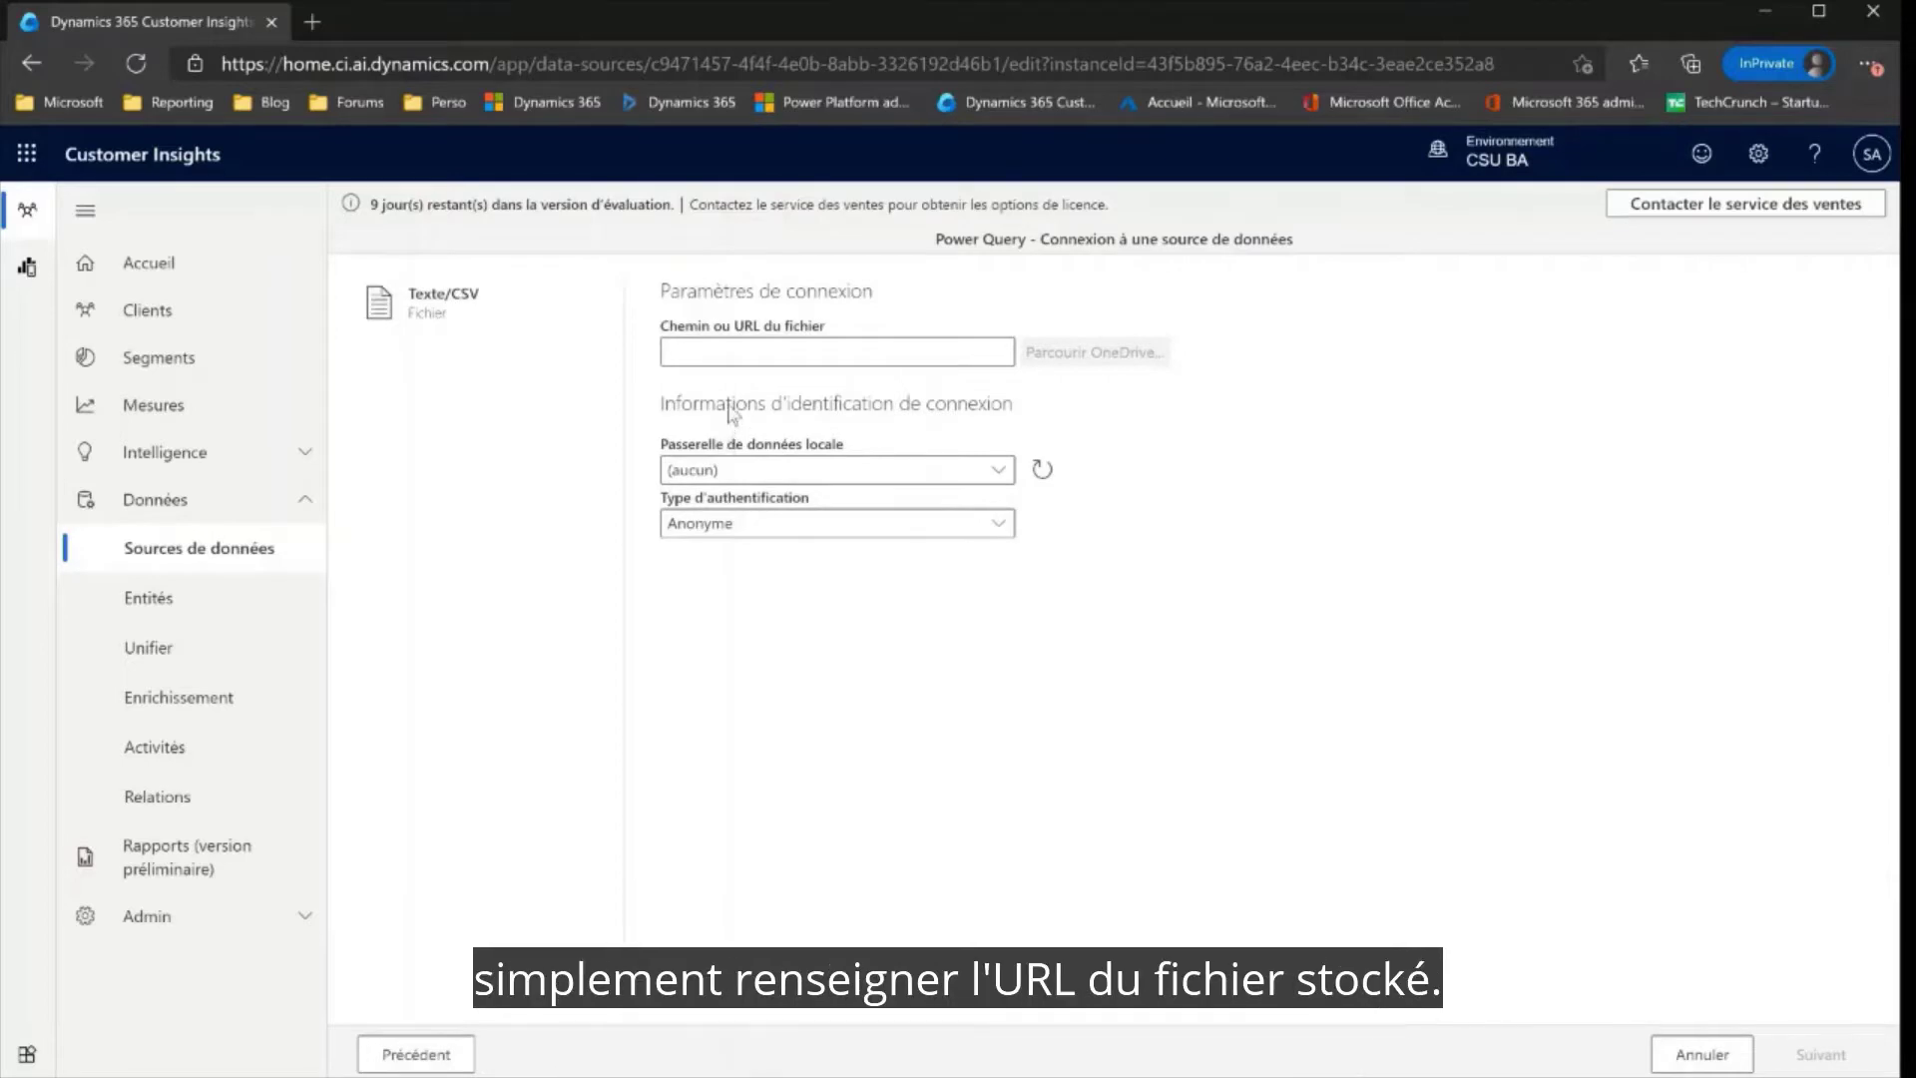
left_click(718, 357)
type("https://aka.ms/ciadclasspos")
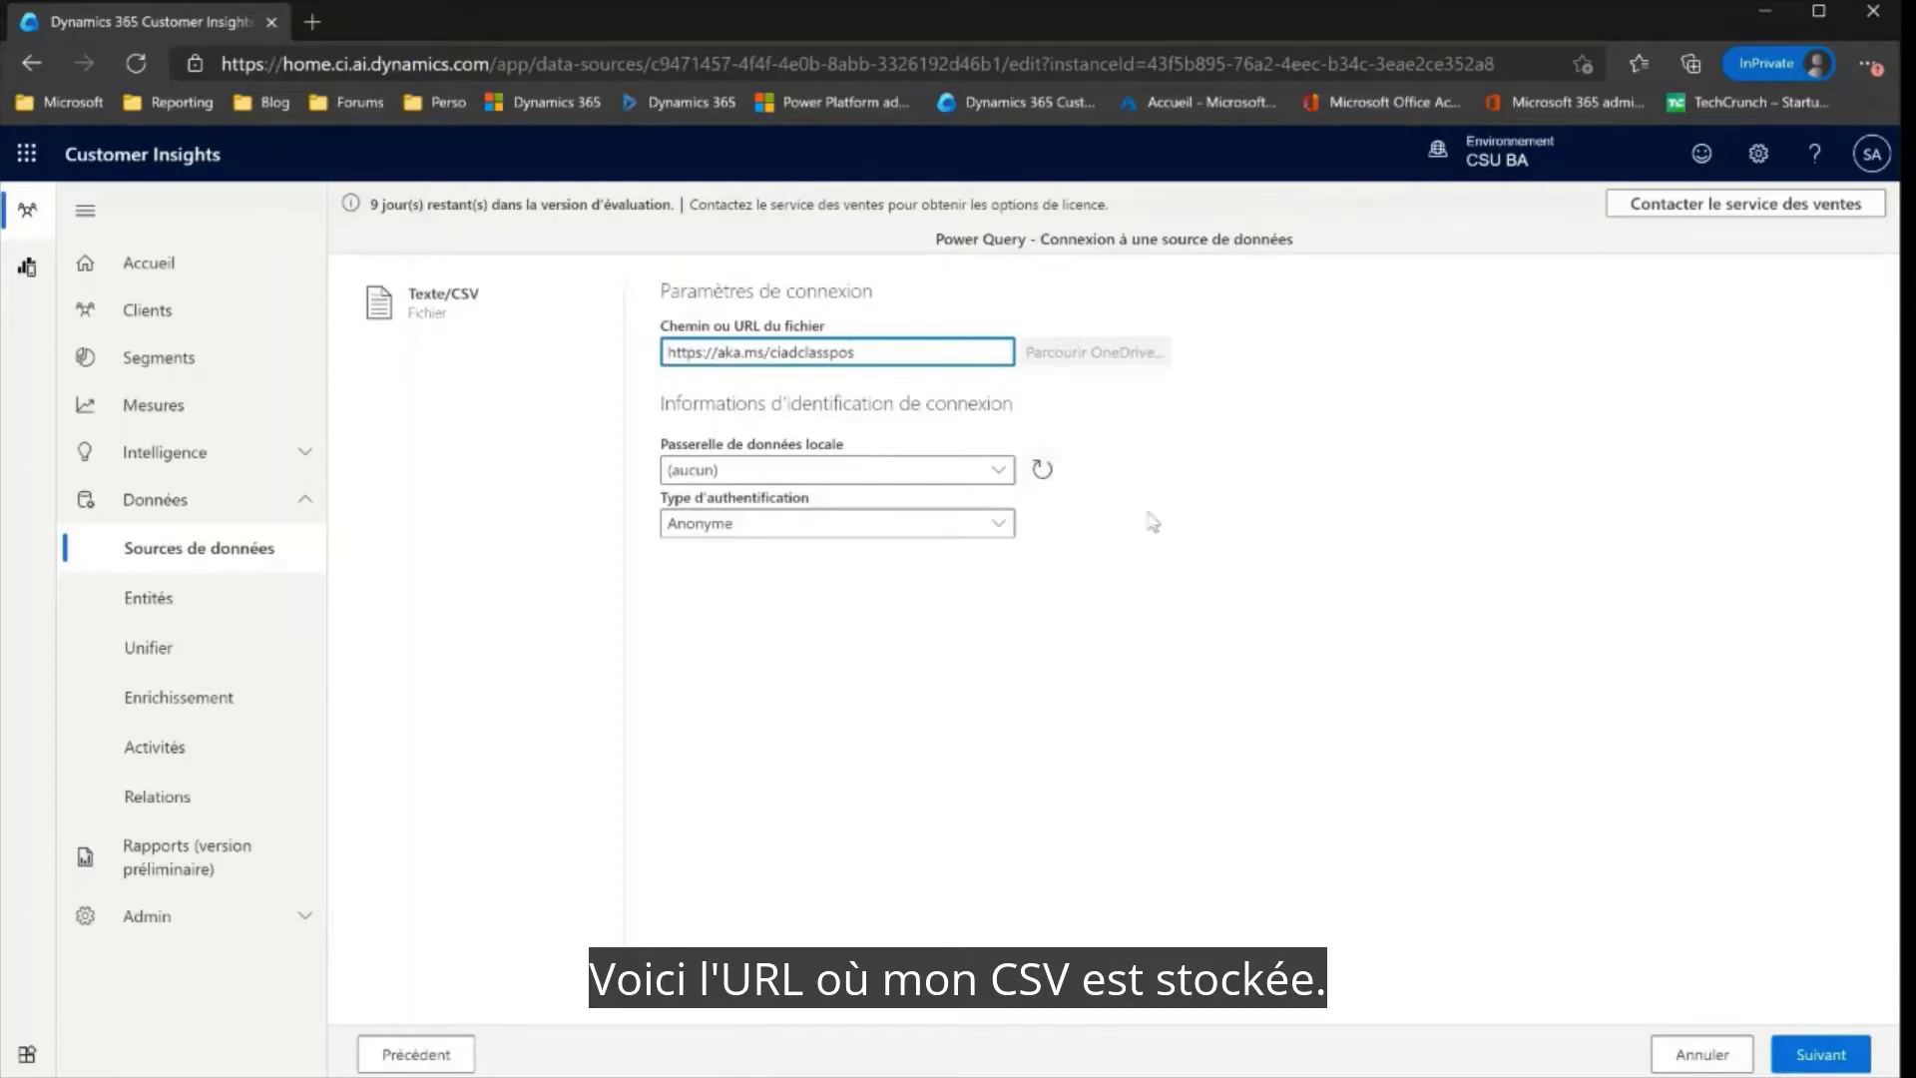
left_click(1811, 1054)
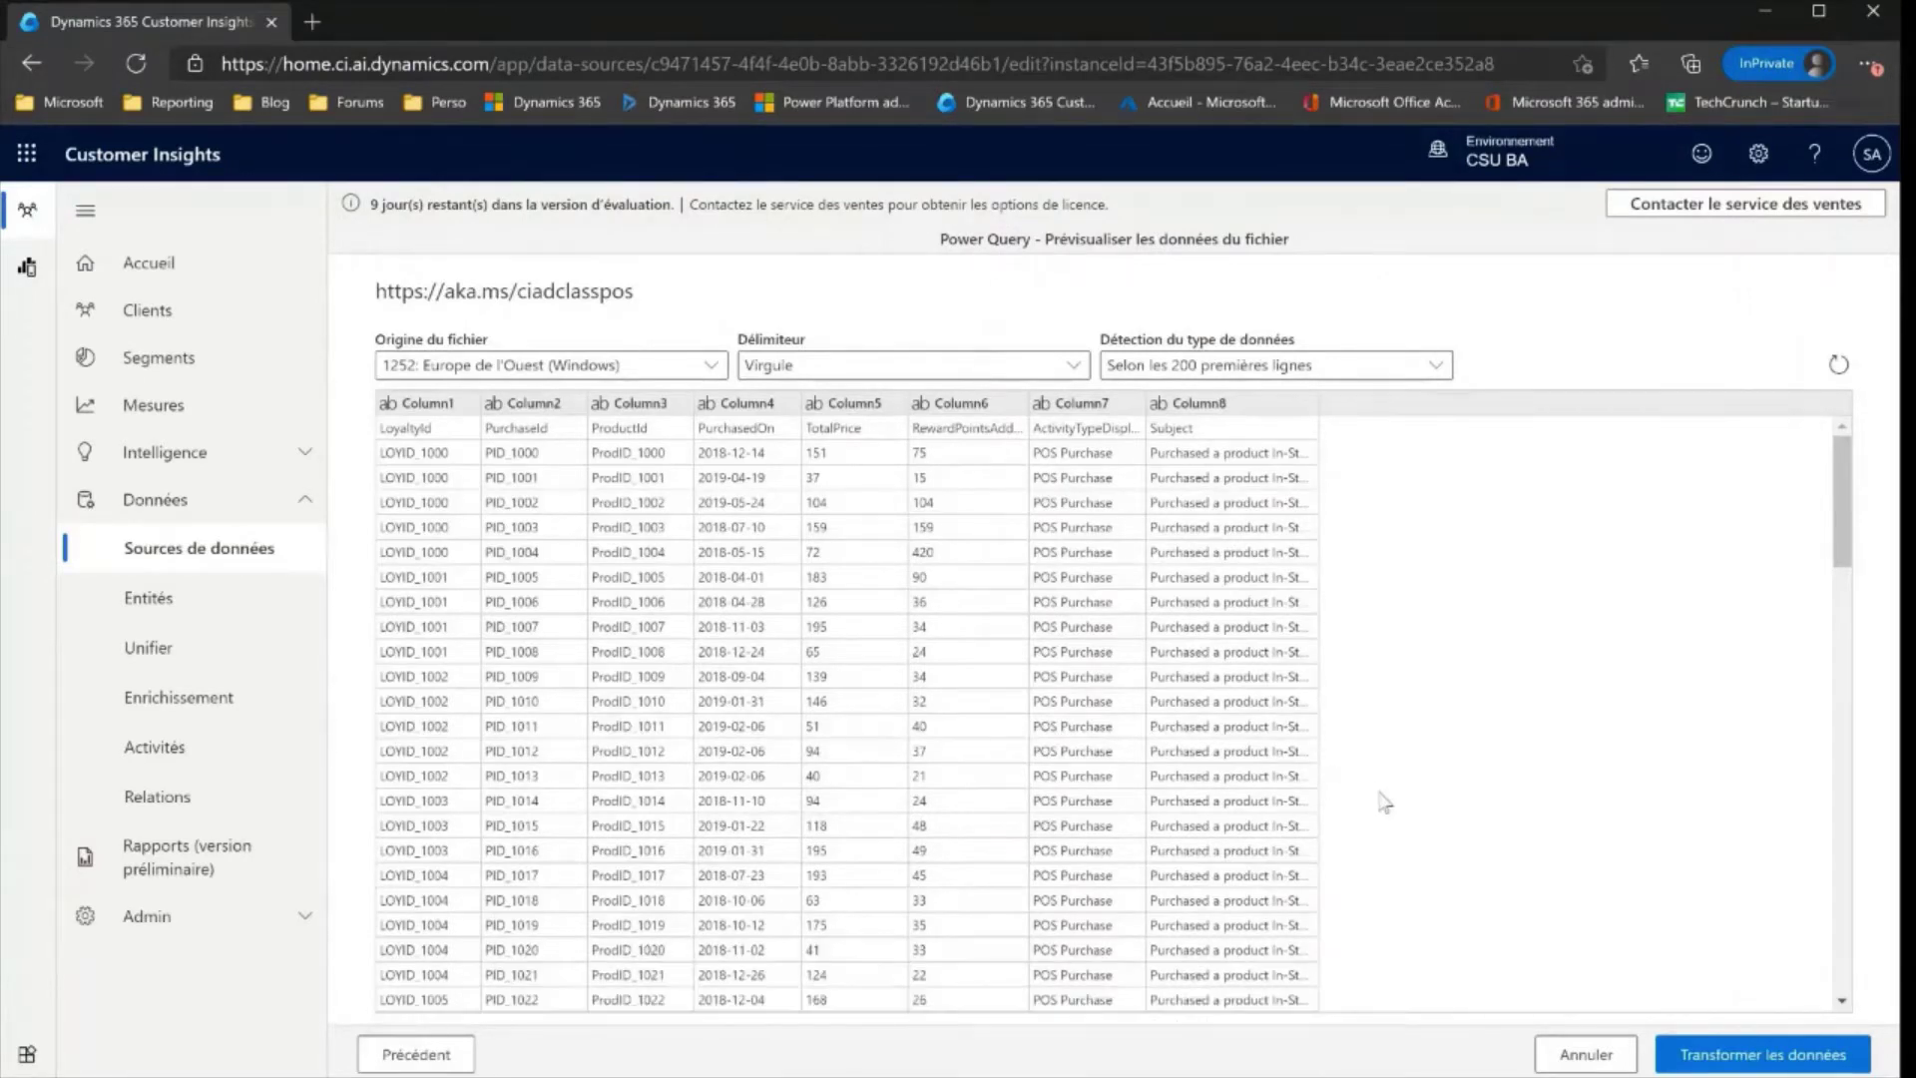
left_click(1721, 1050)
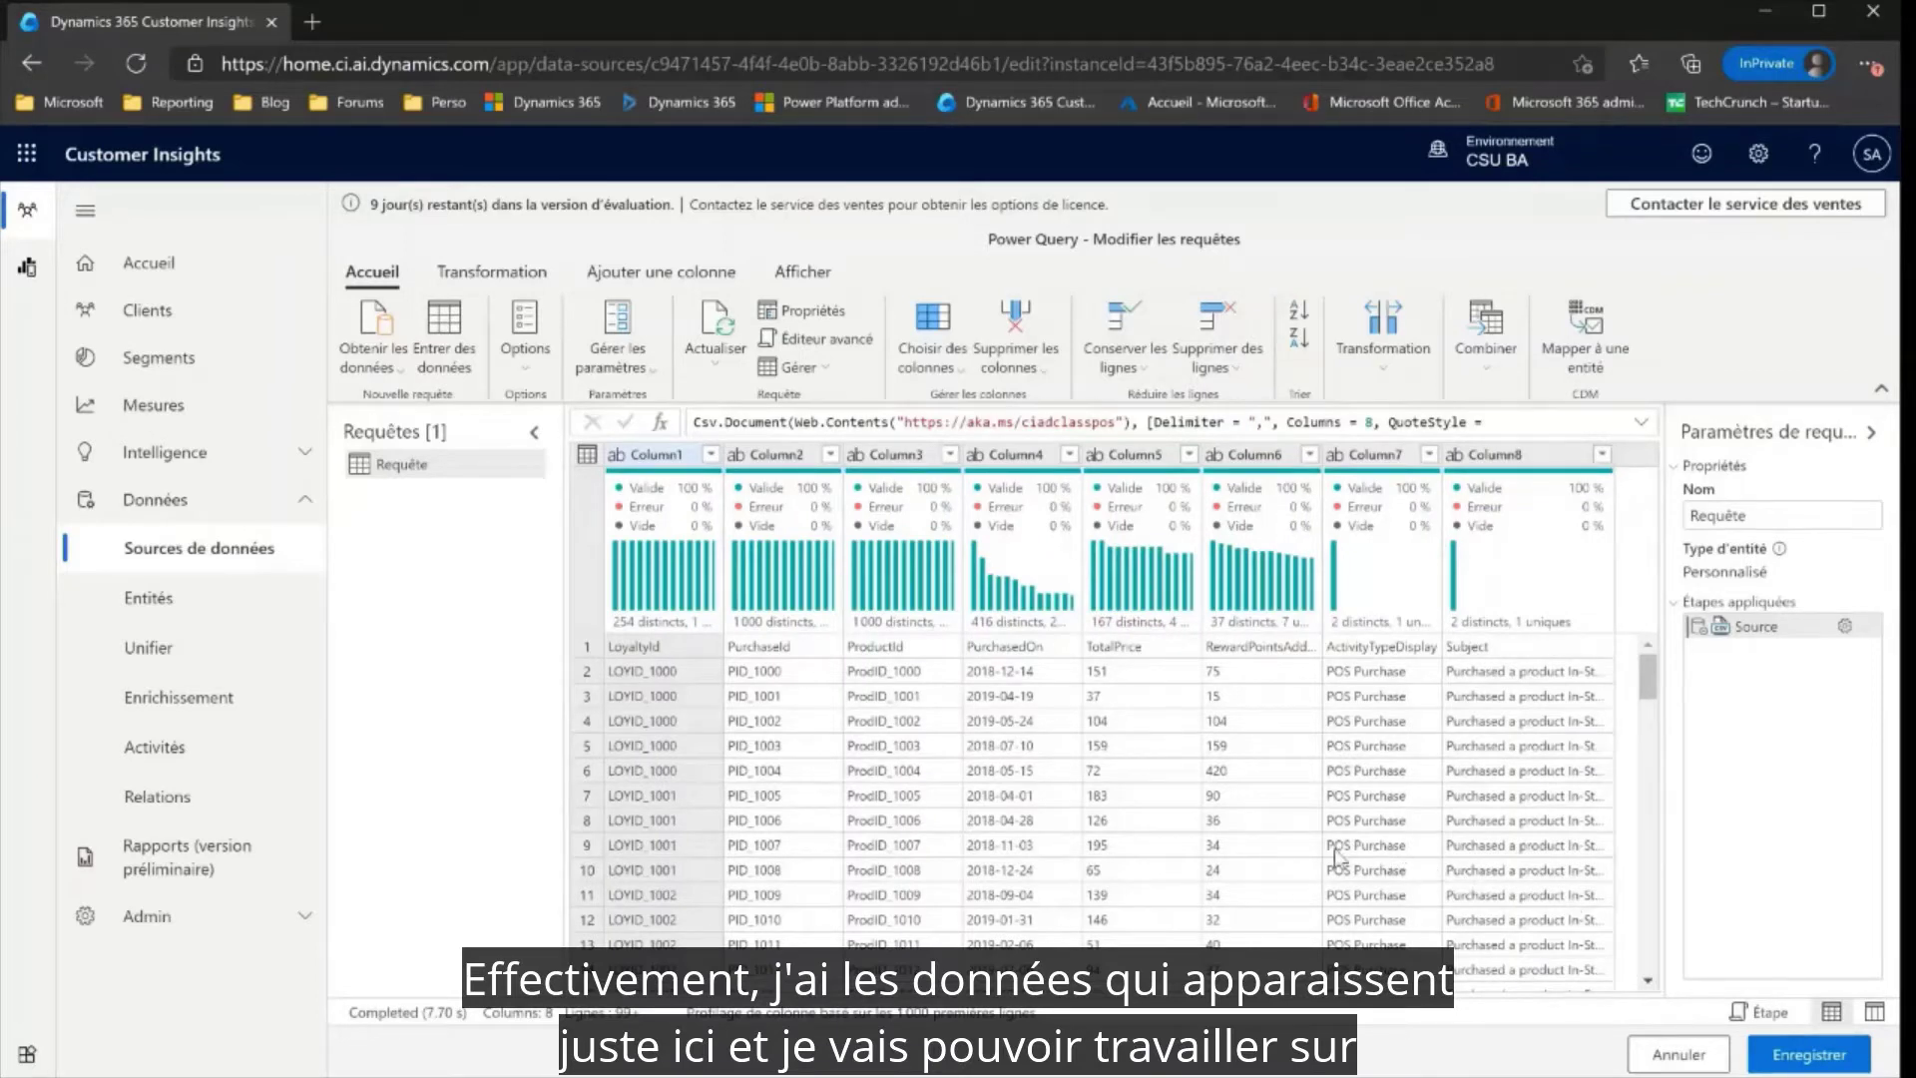
Use the first row of the query table as the column headers
left_click(489, 275)
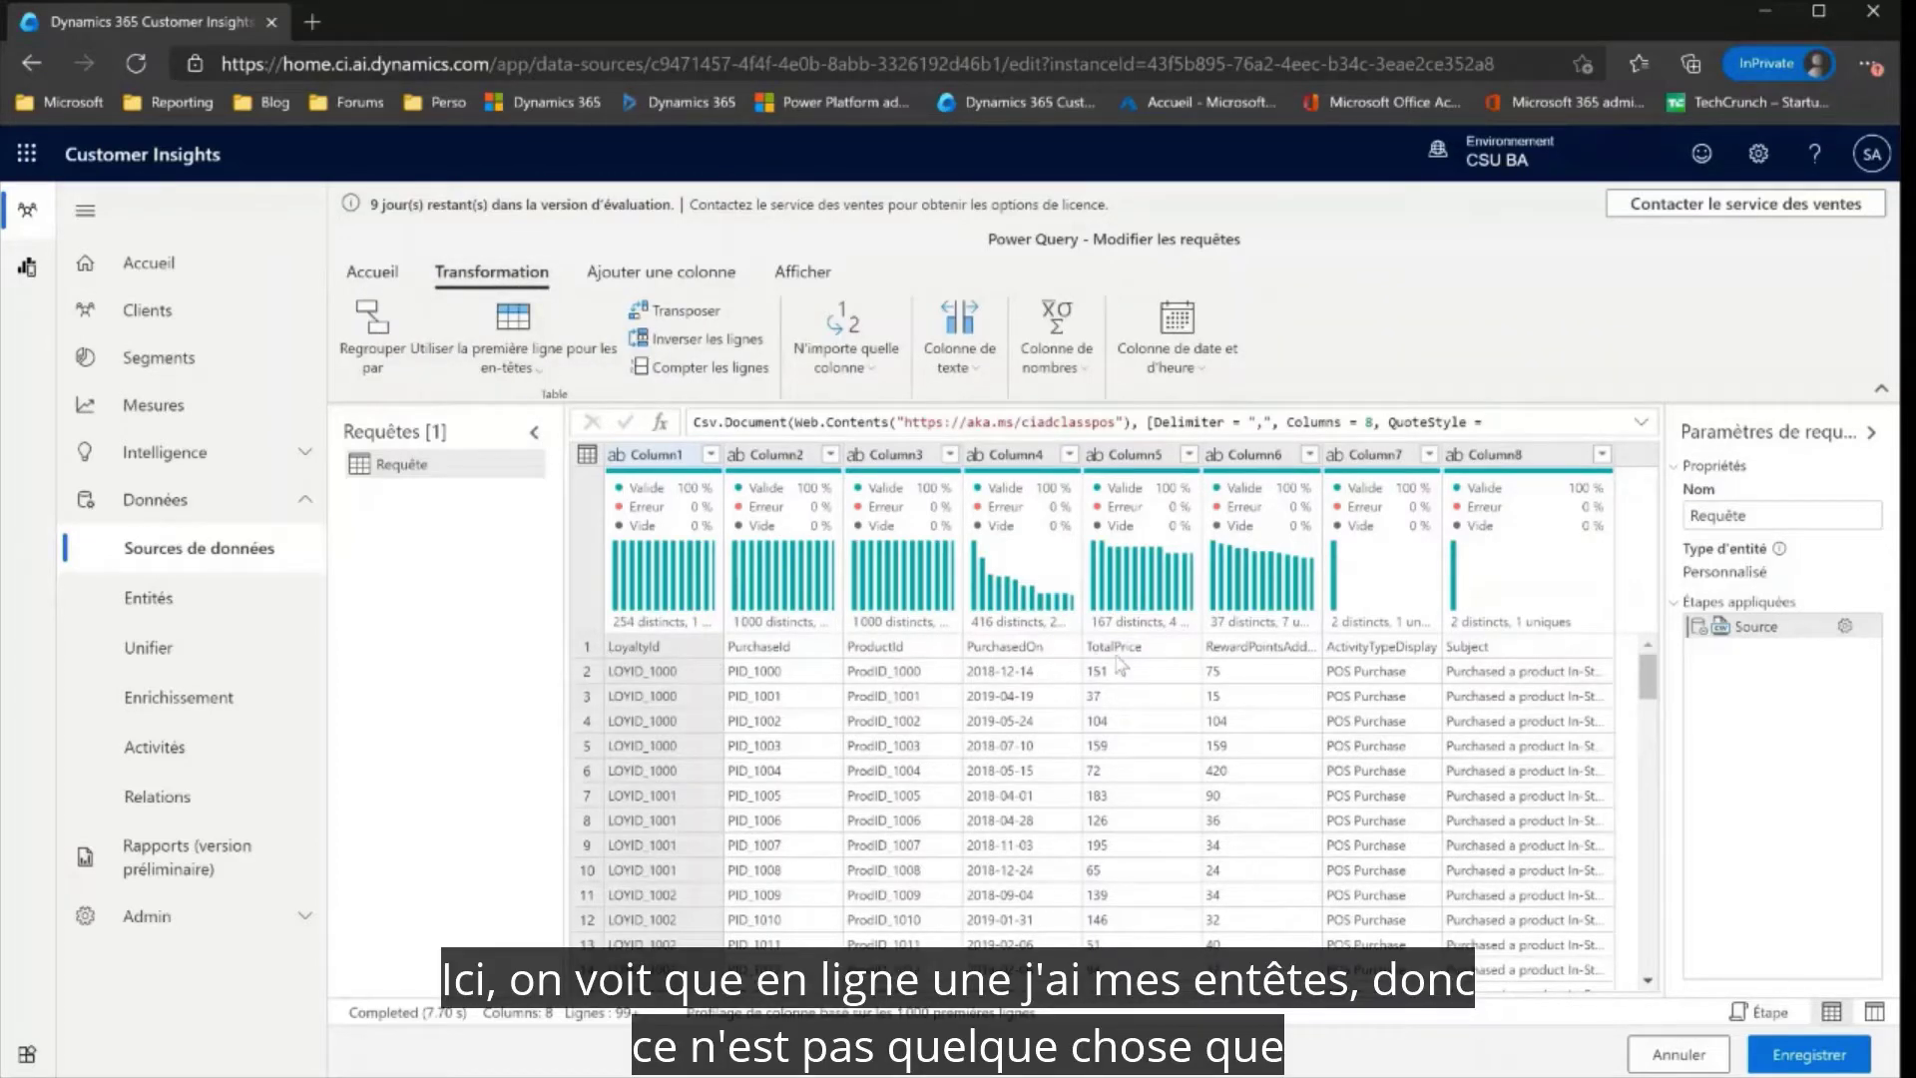
left_click(512, 369)
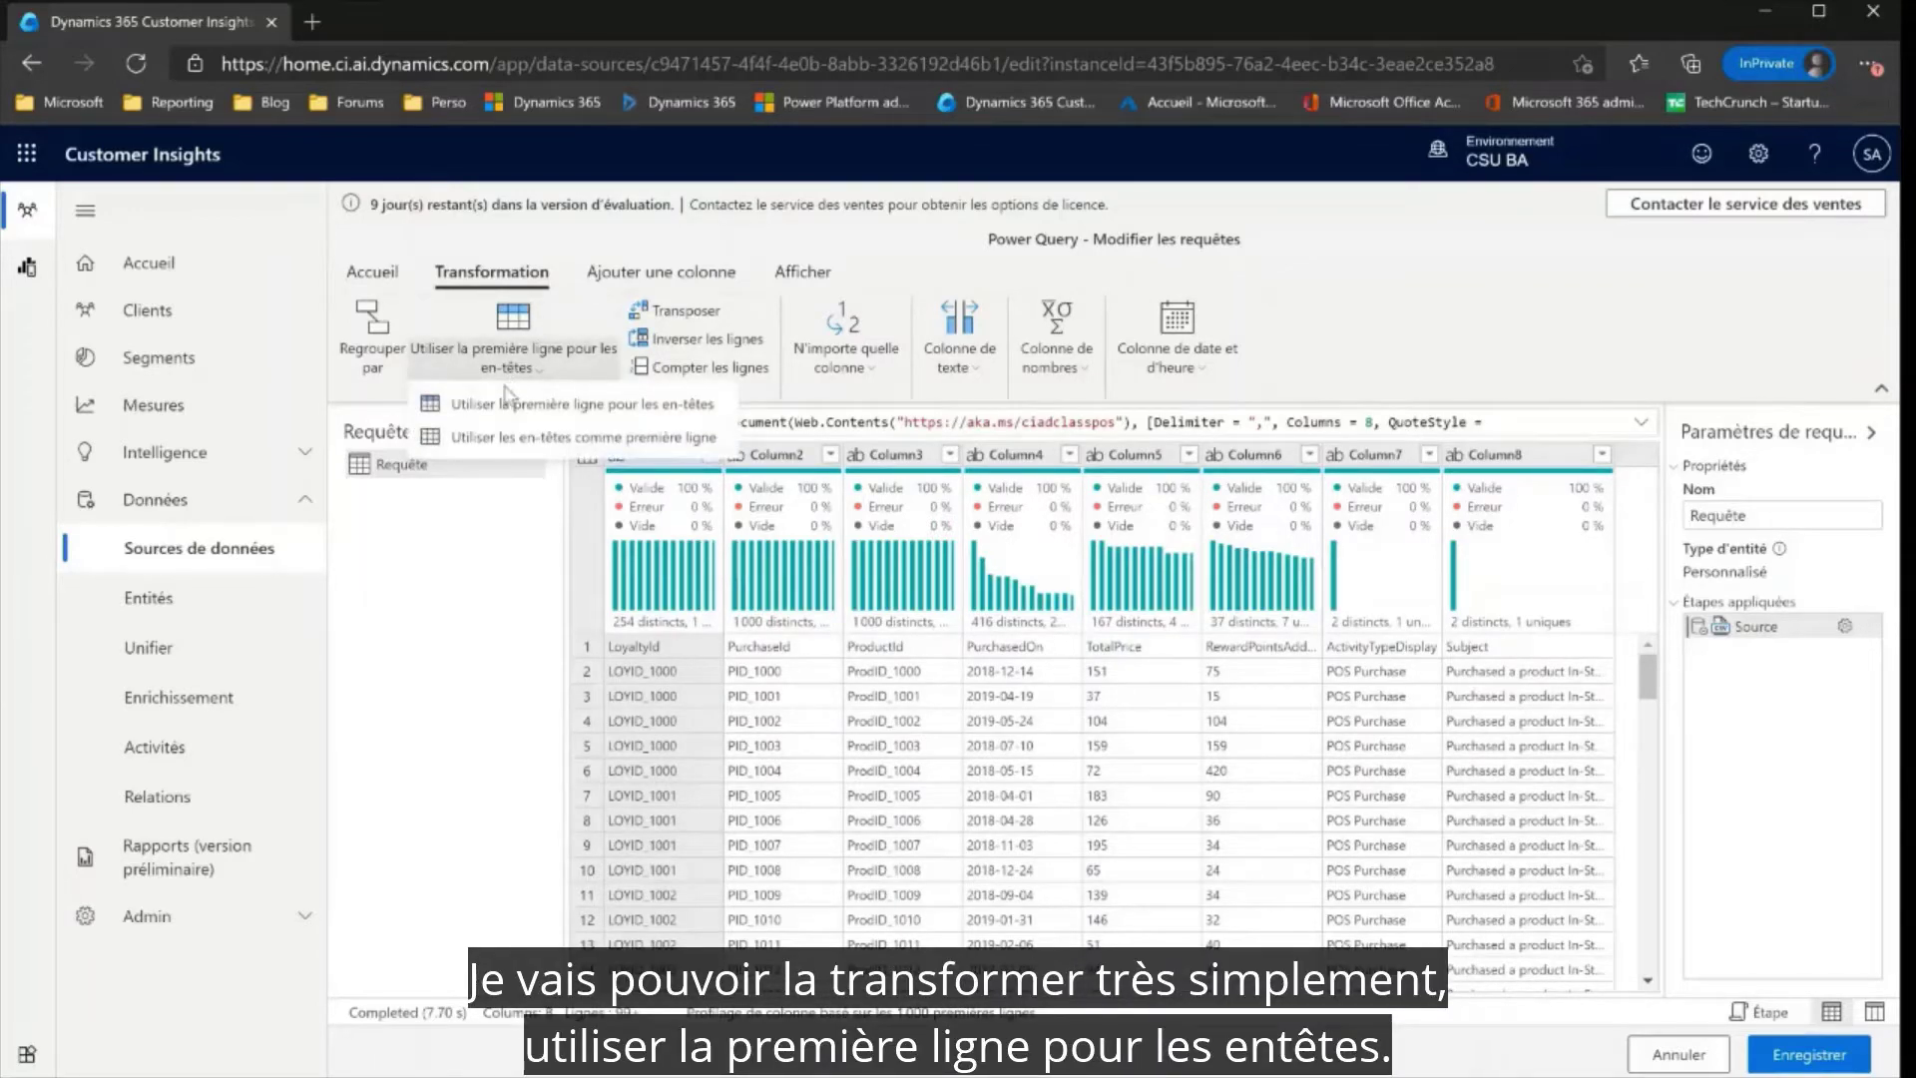
left_click(514, 405)
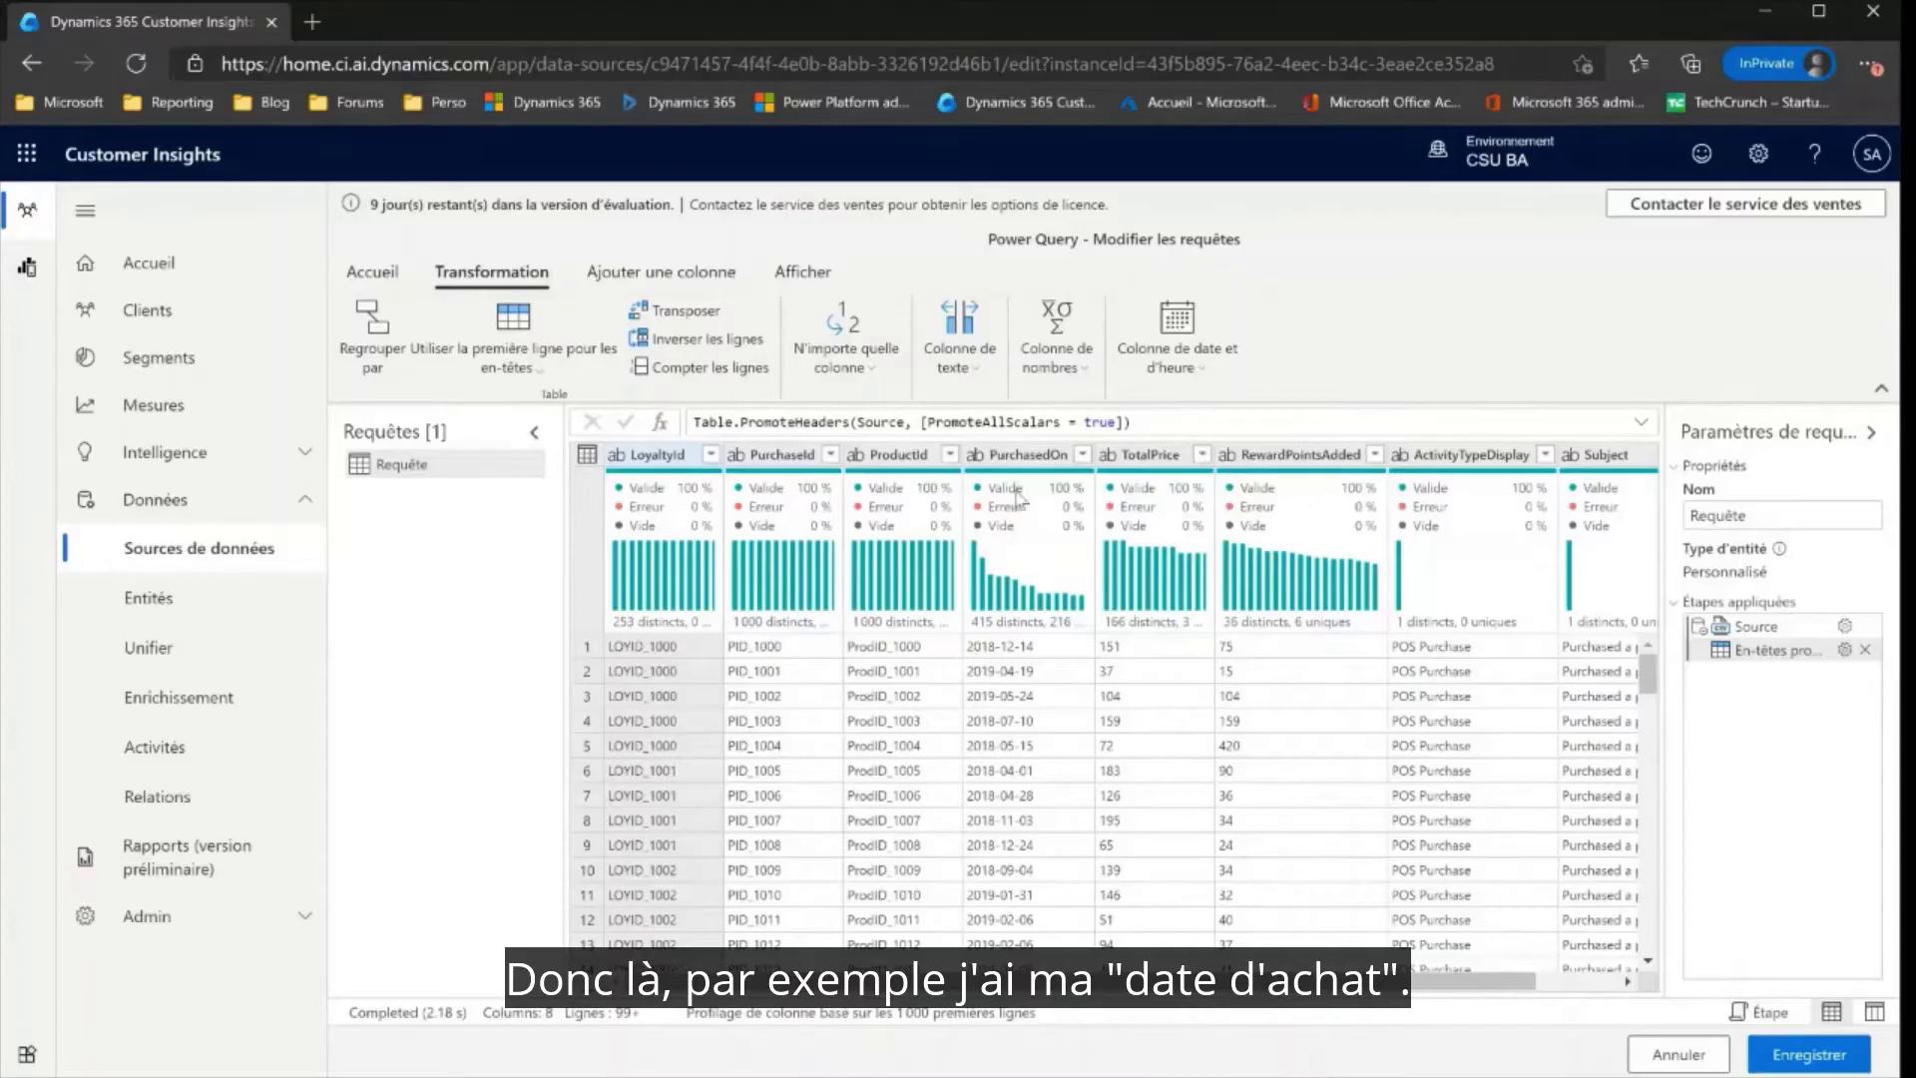
Set the data type of the PurchasedOn column to Date/heure and of TotalPrice to Nombre décimal
left_click(975, 455)
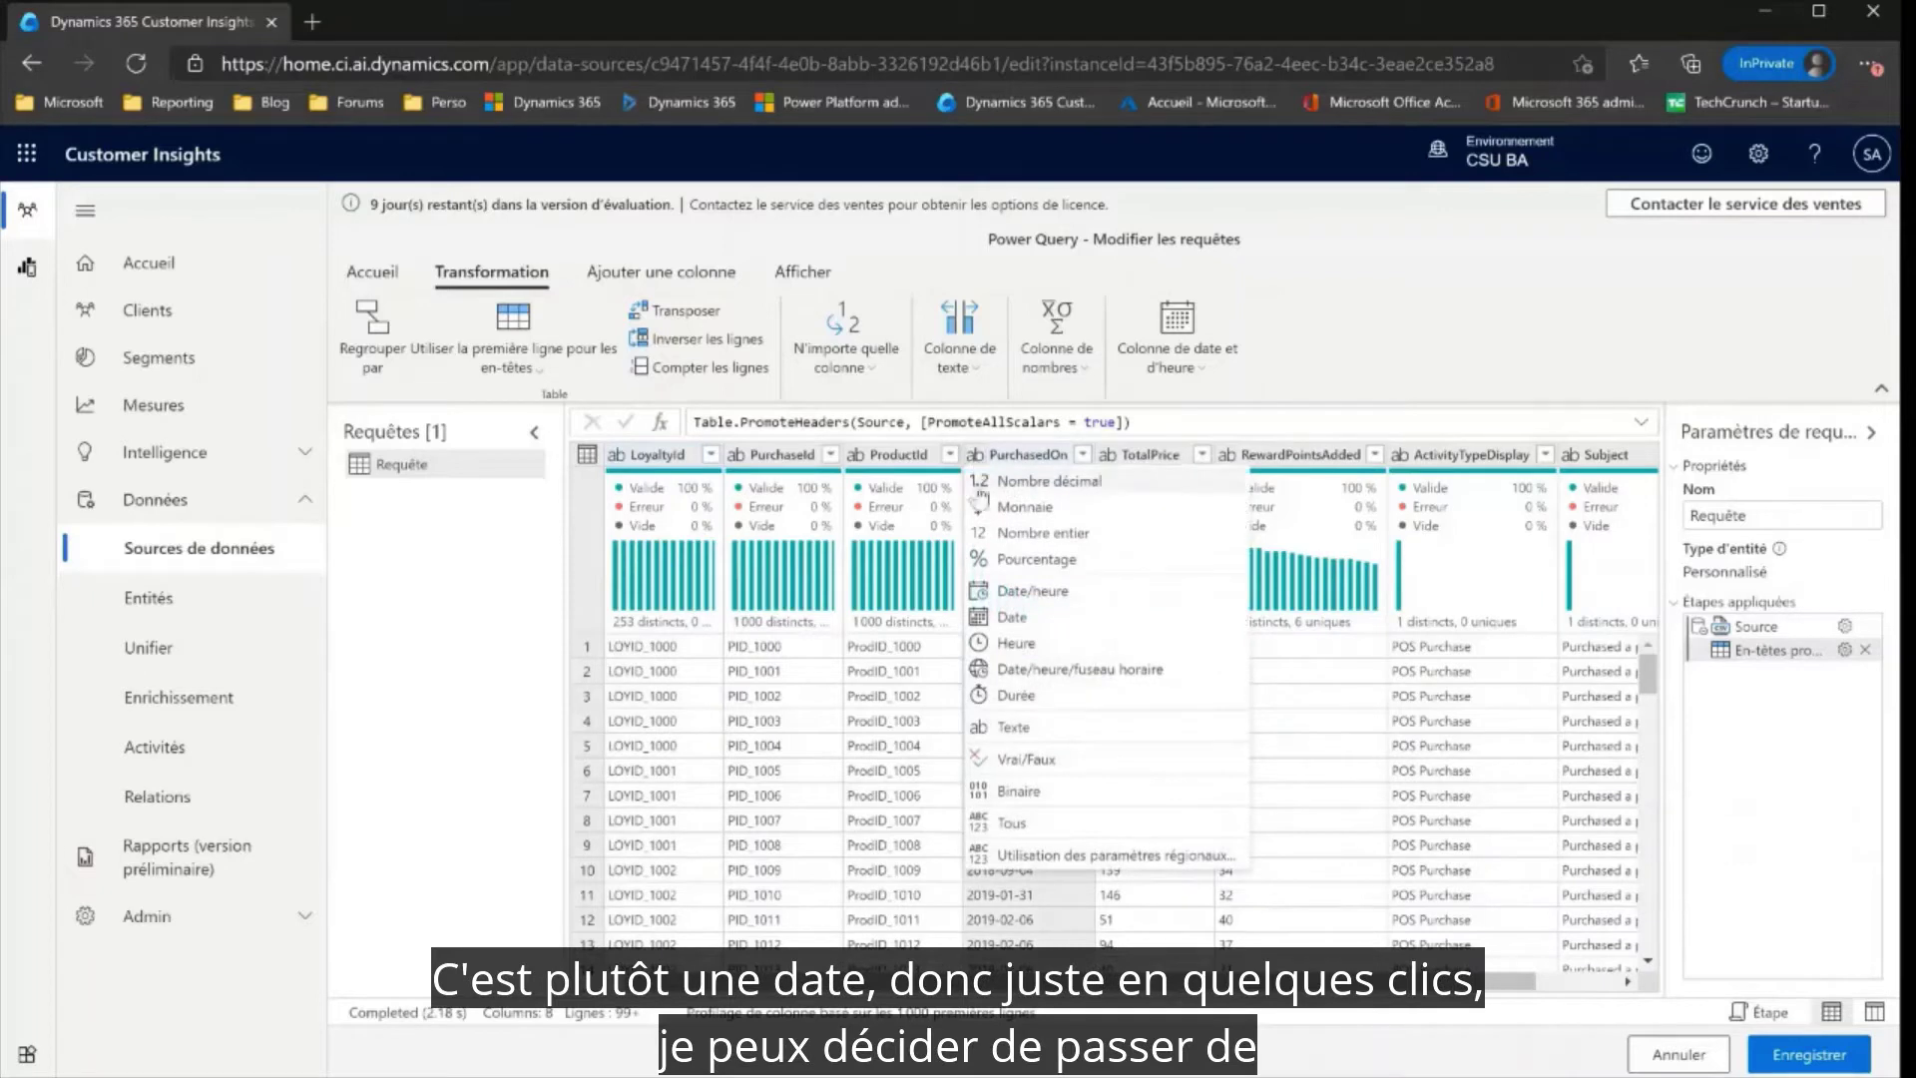
left_click(1015, 592)
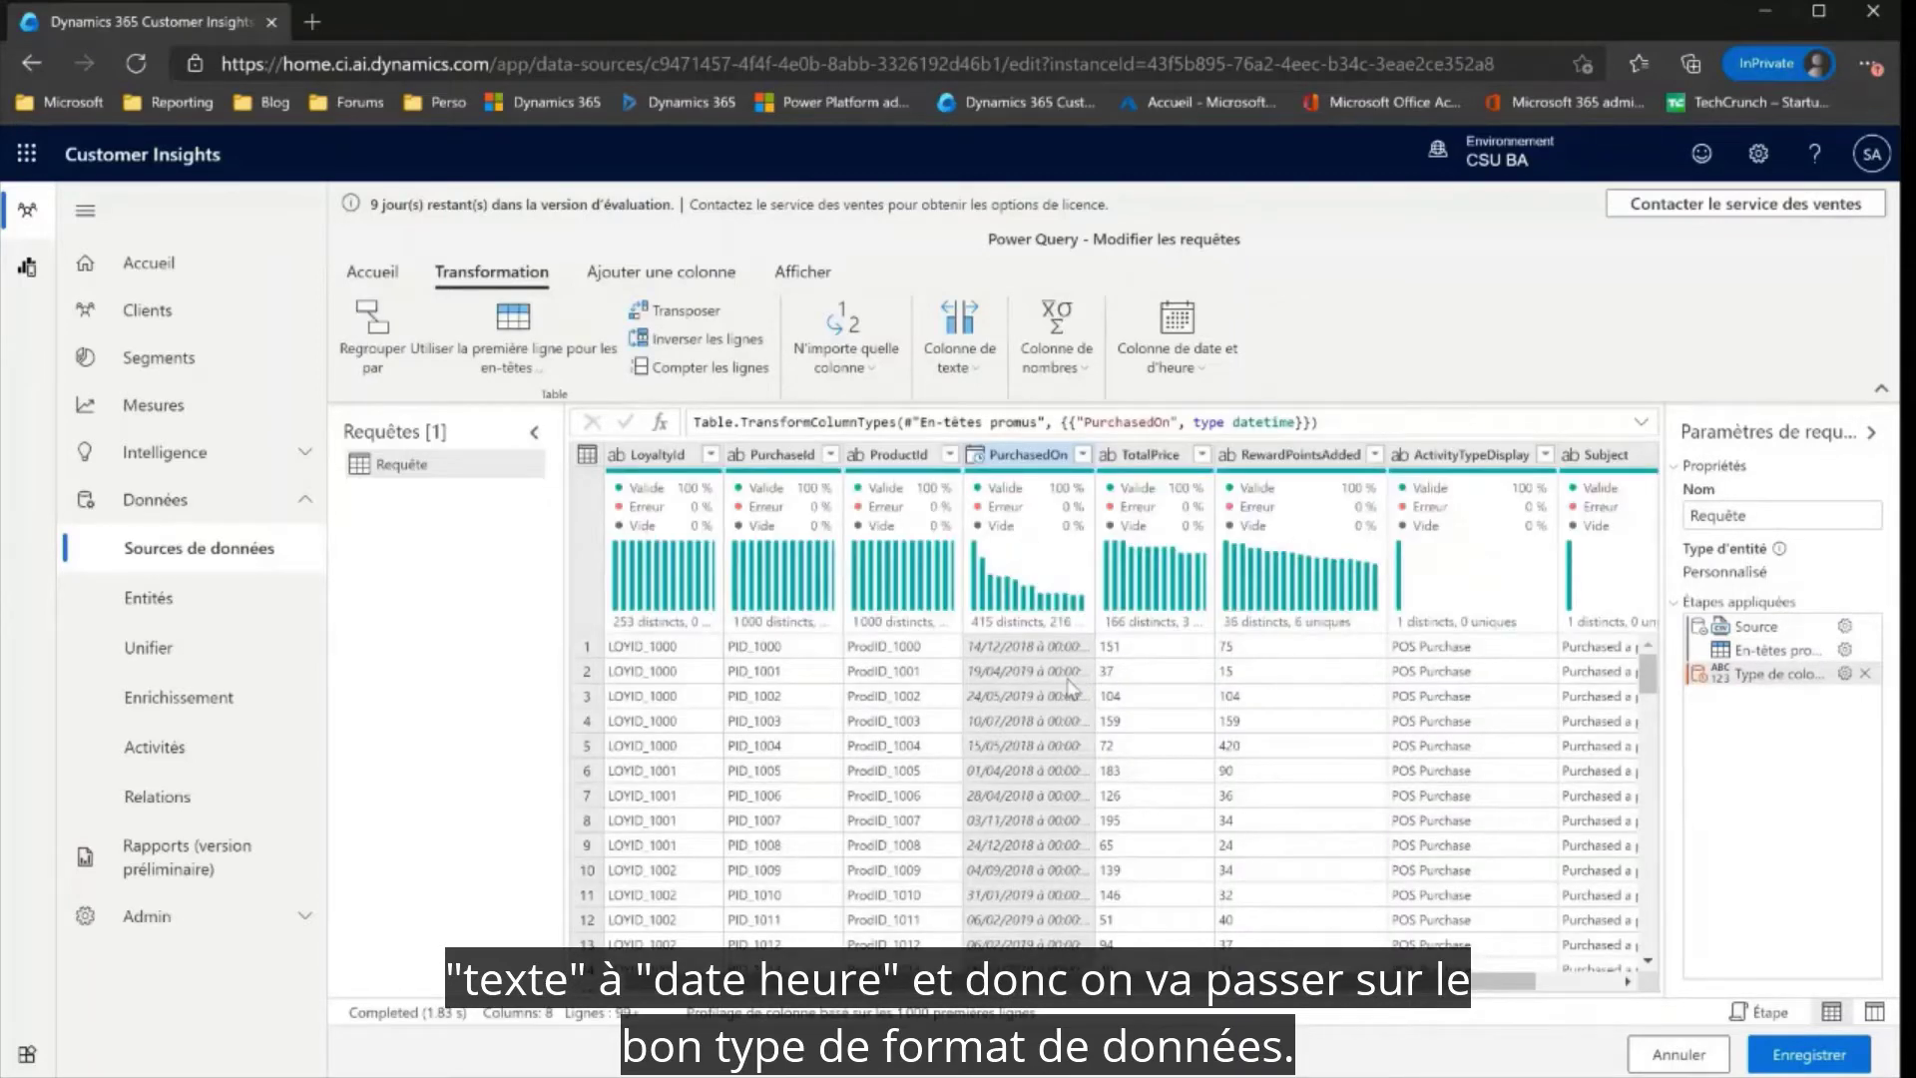
left_click(1109, 455)
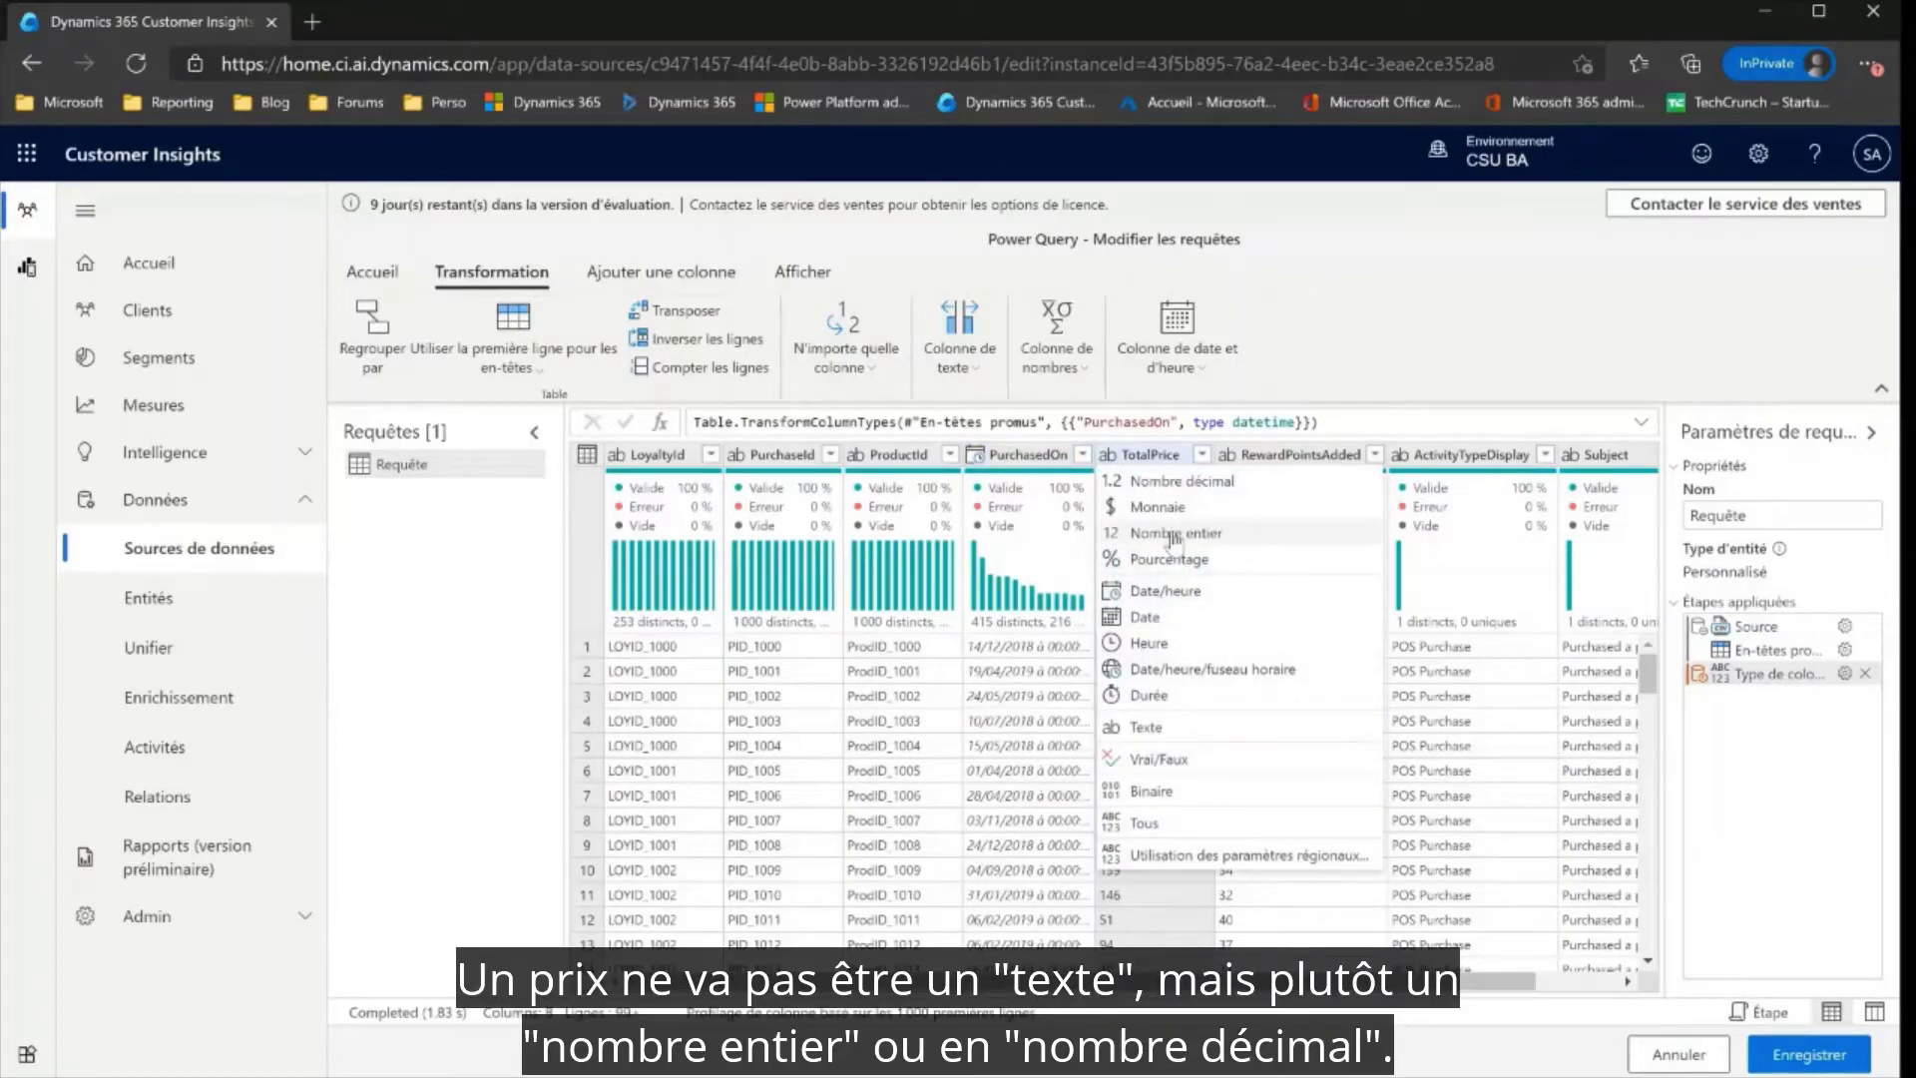
left_click(1164, 483)
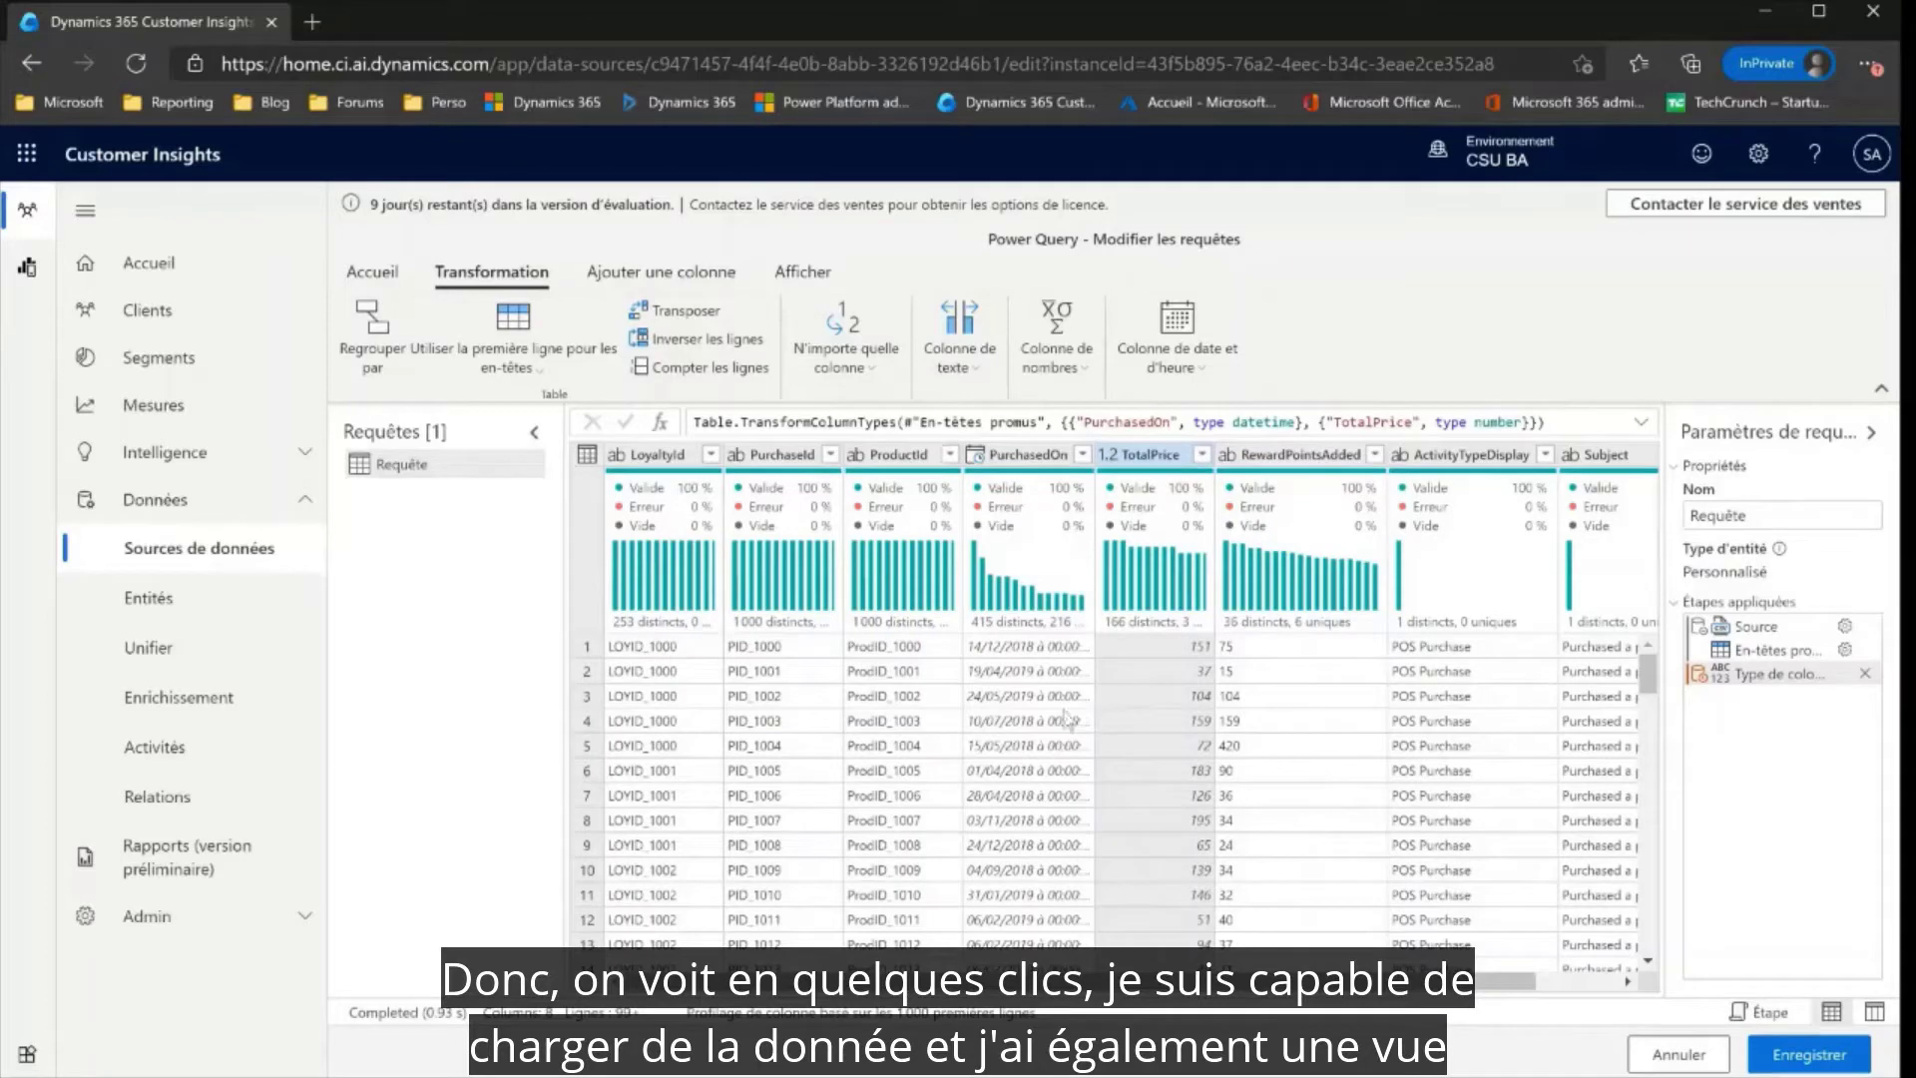
Examine the data quality profiles of PurchaseId, ProductId and PurchasedOn, including the detailed column statistics for PurchasedOn
mouse_move(764, 588)
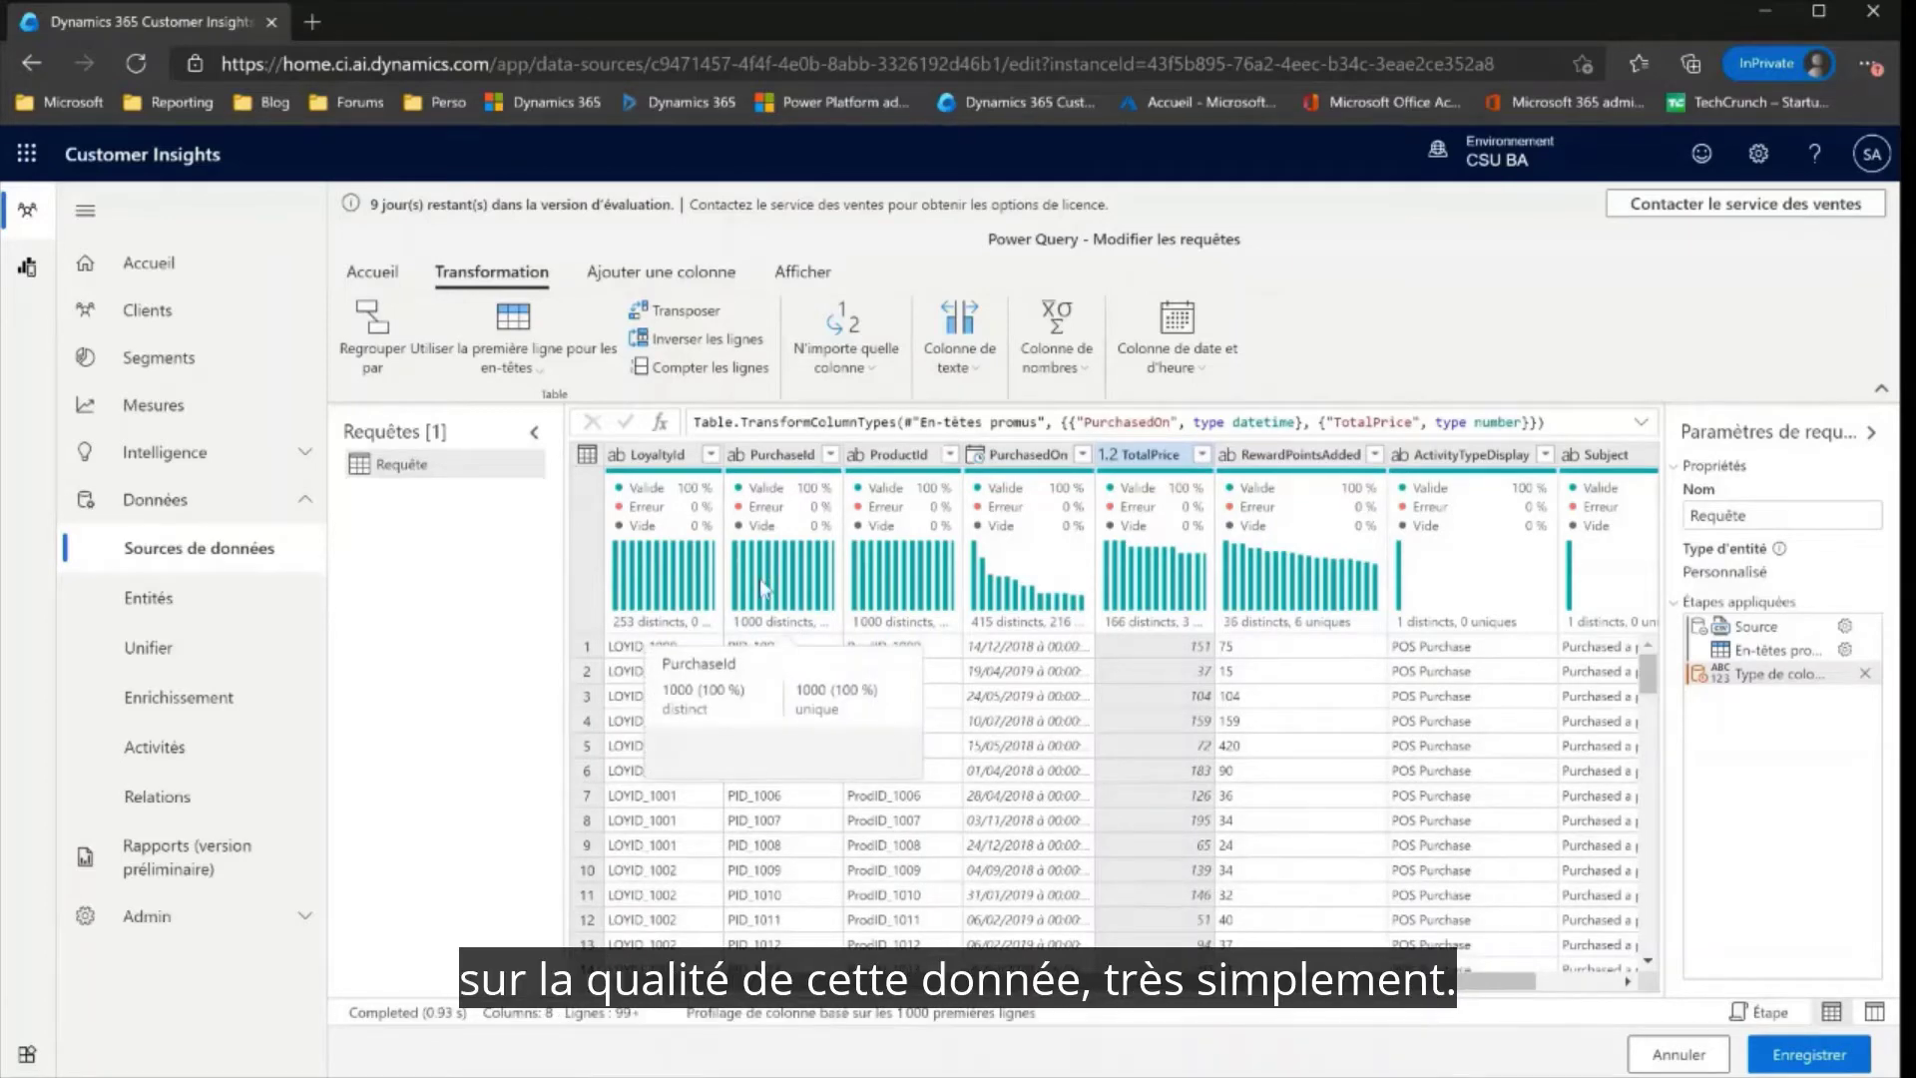
mouse_move(887, 605)
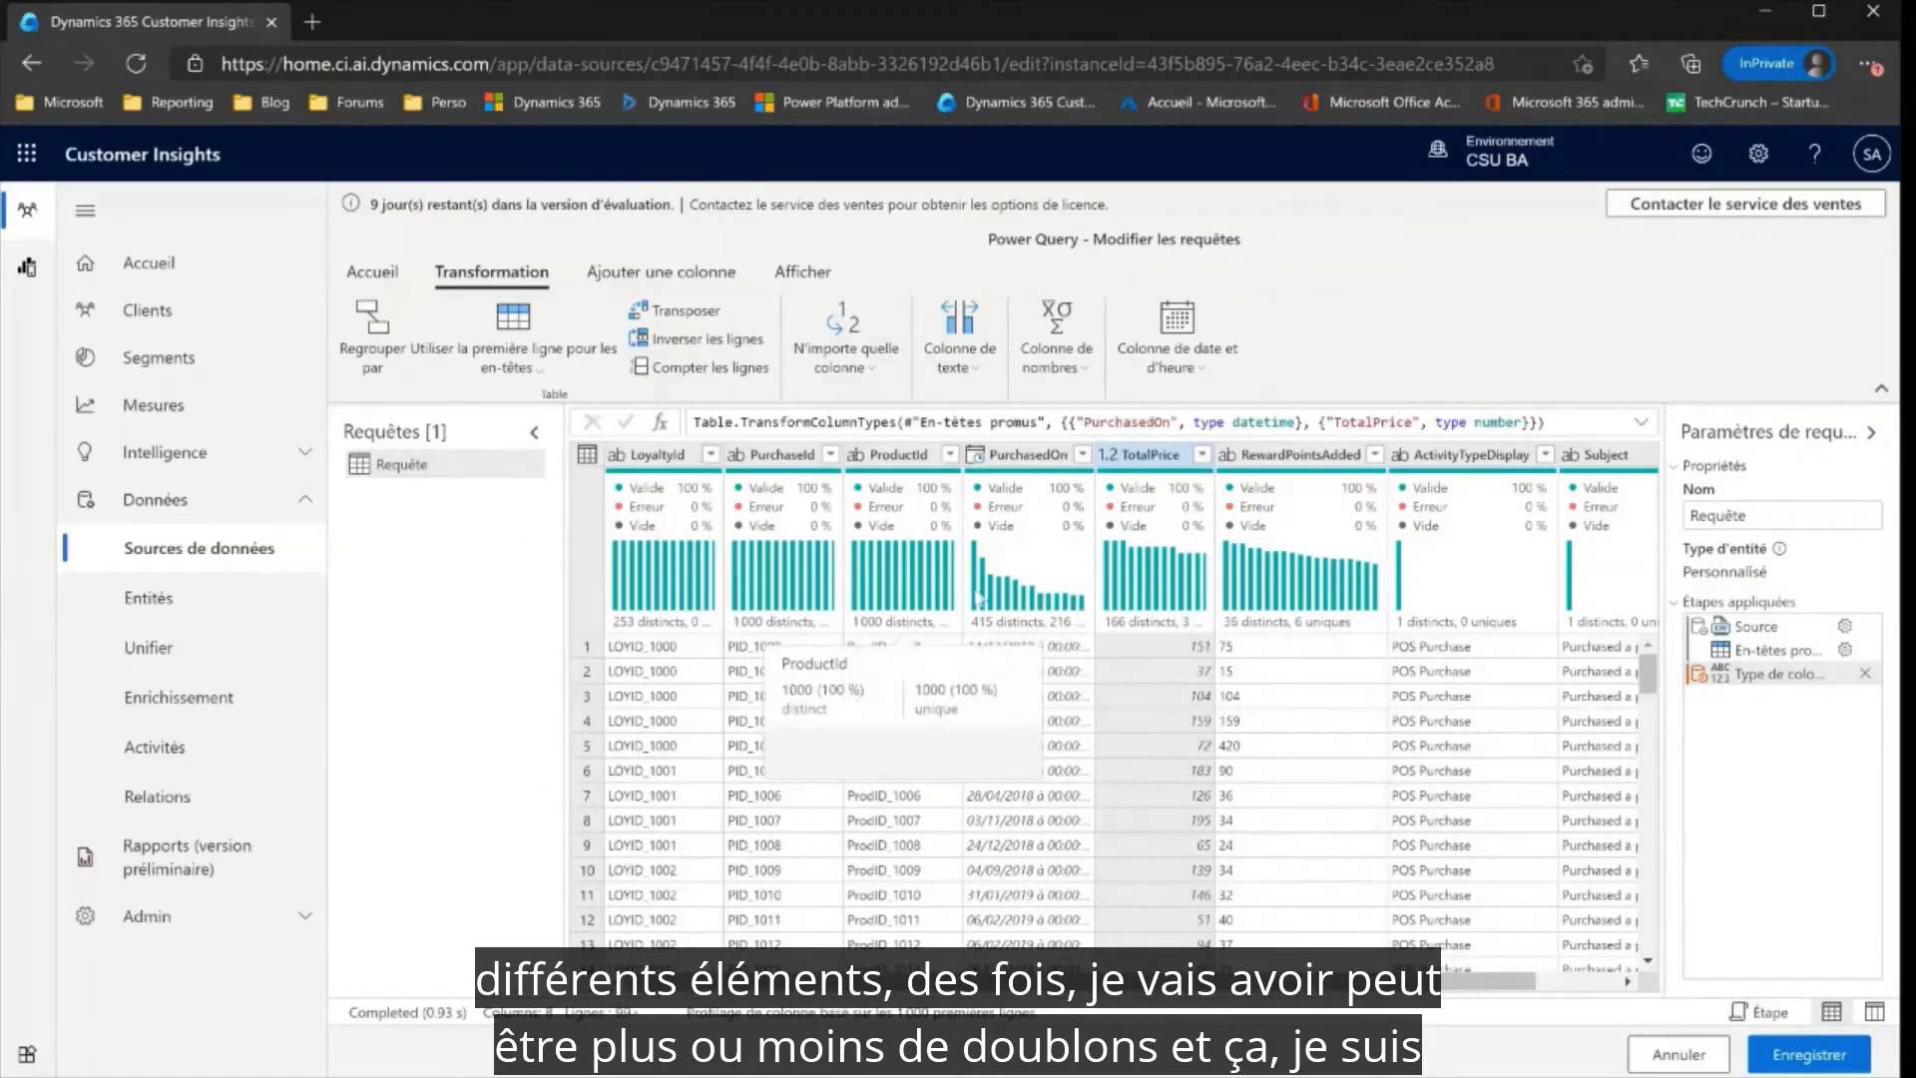
mouse_move(1016, 605)
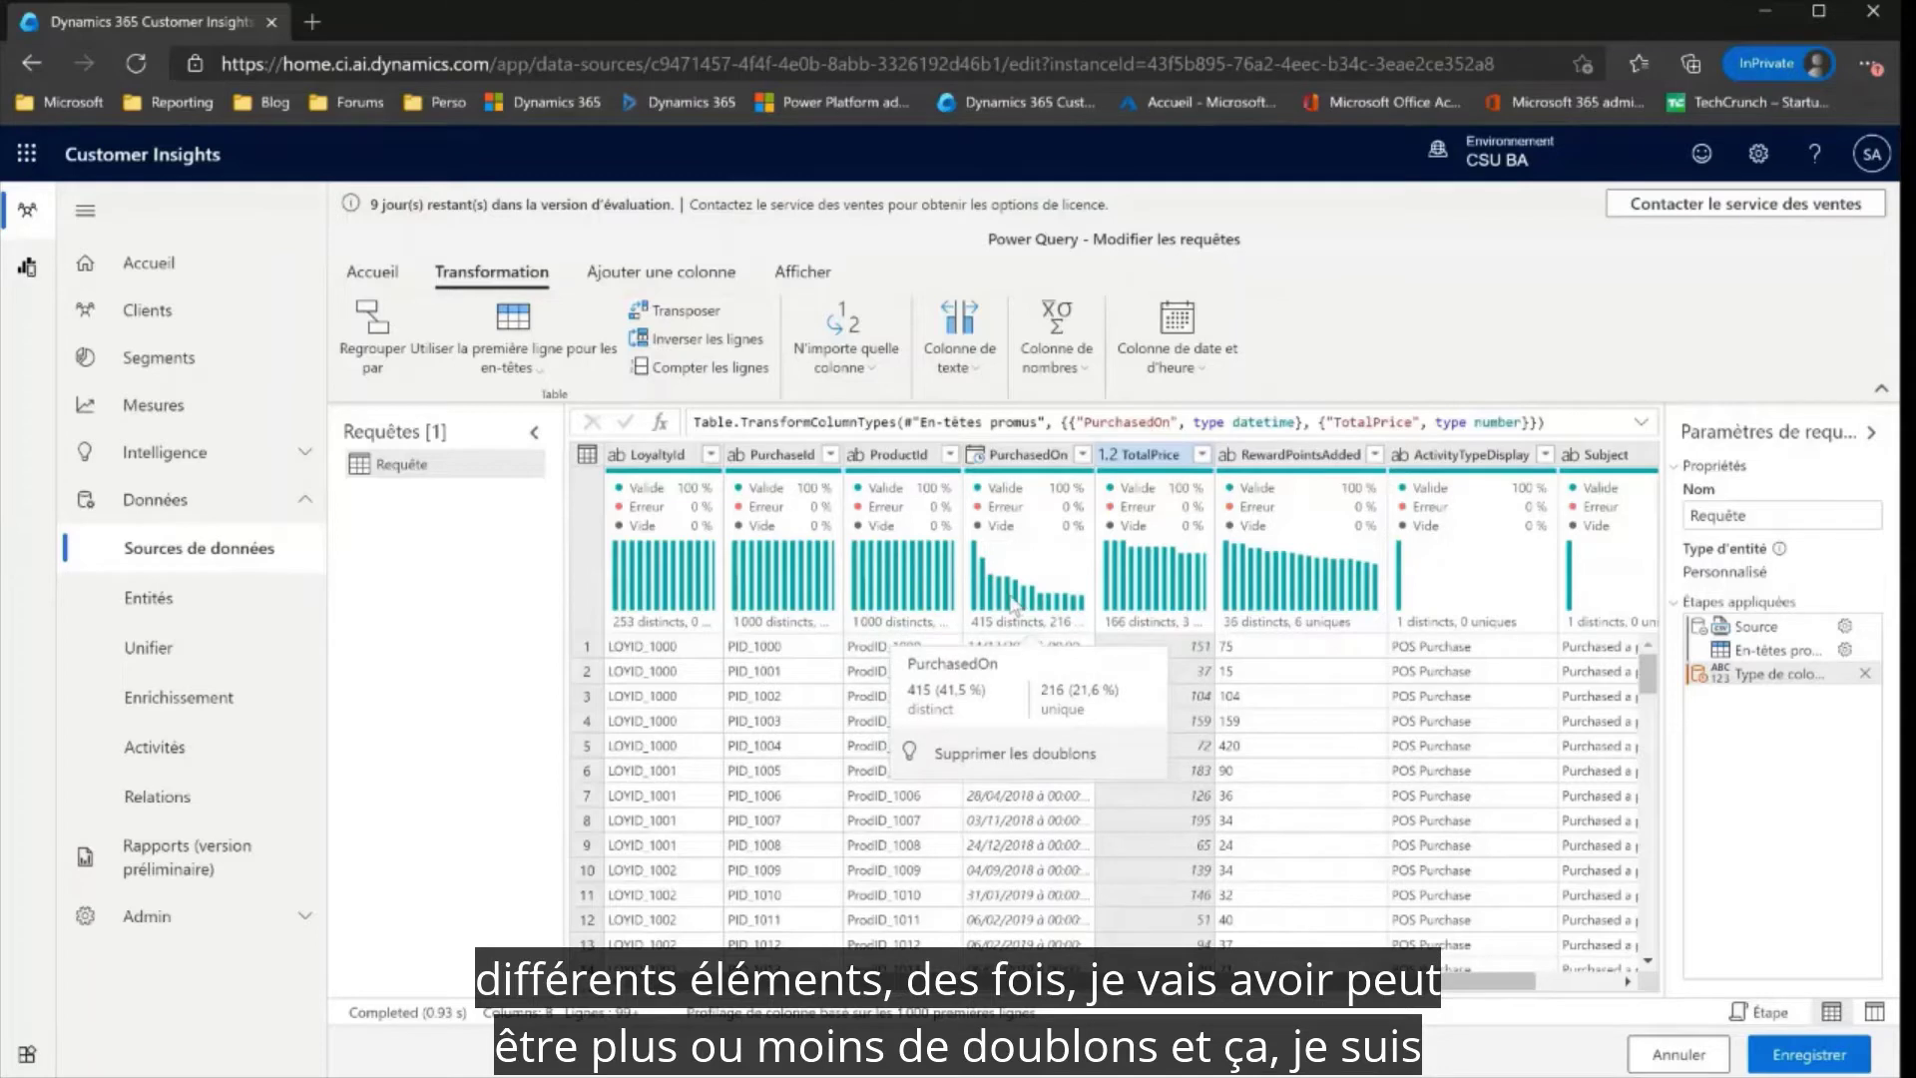
left_click(1016, 605)
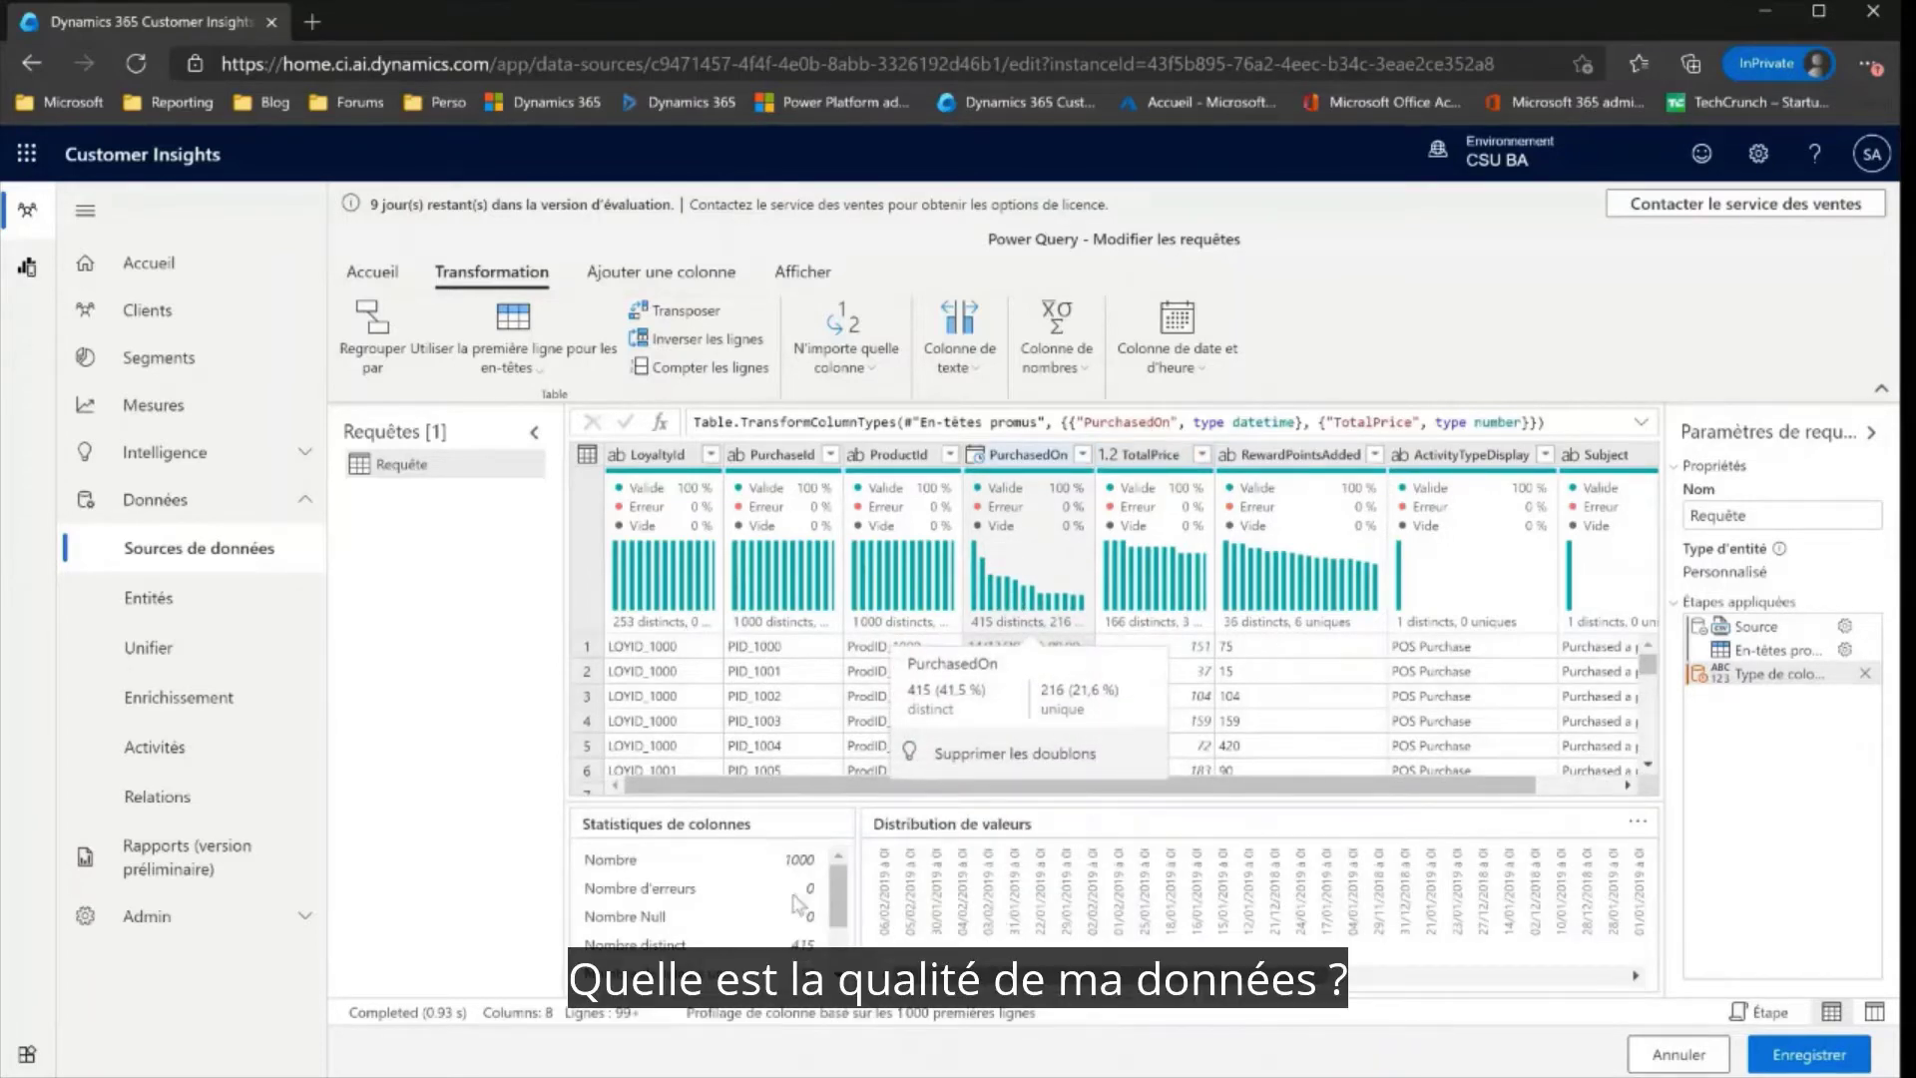
scroll(798, 903, "down", 1)
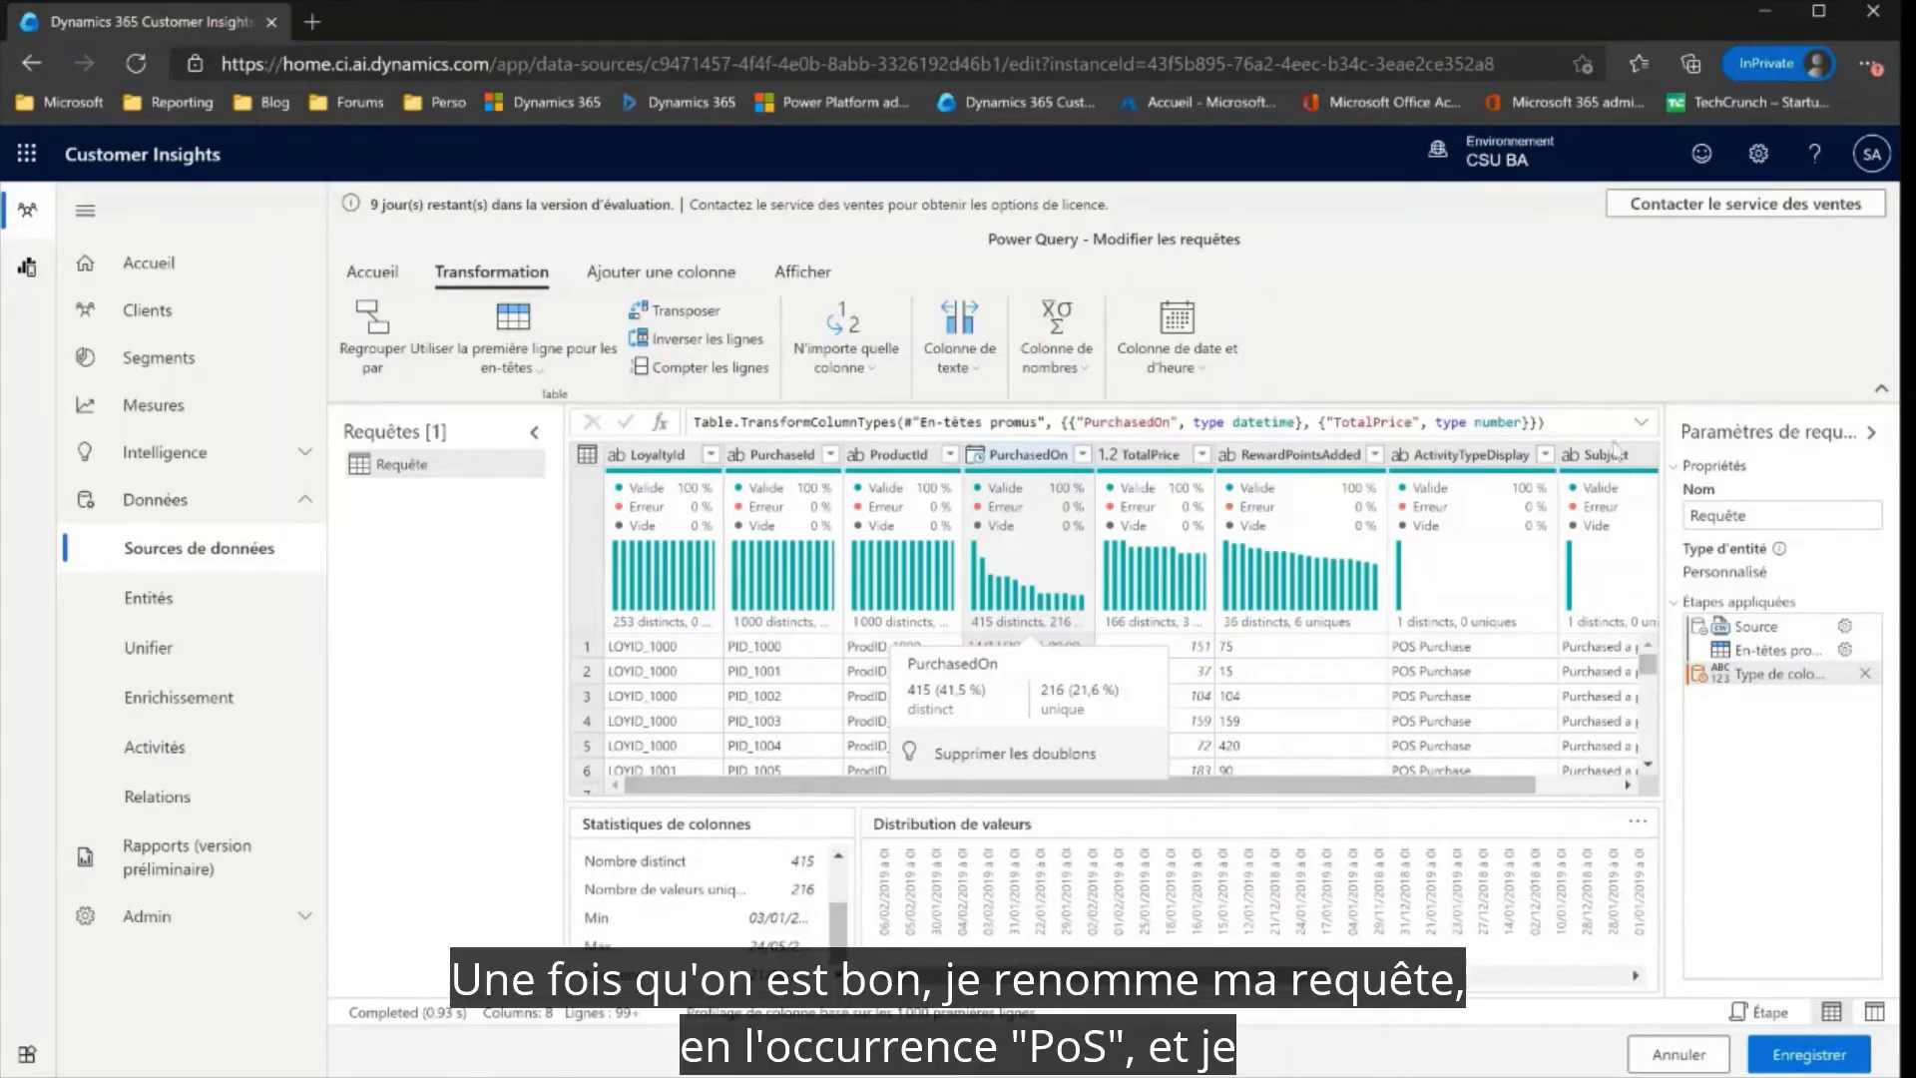
Rename the query as PoS and save the new data source
double_click(1730, 516)
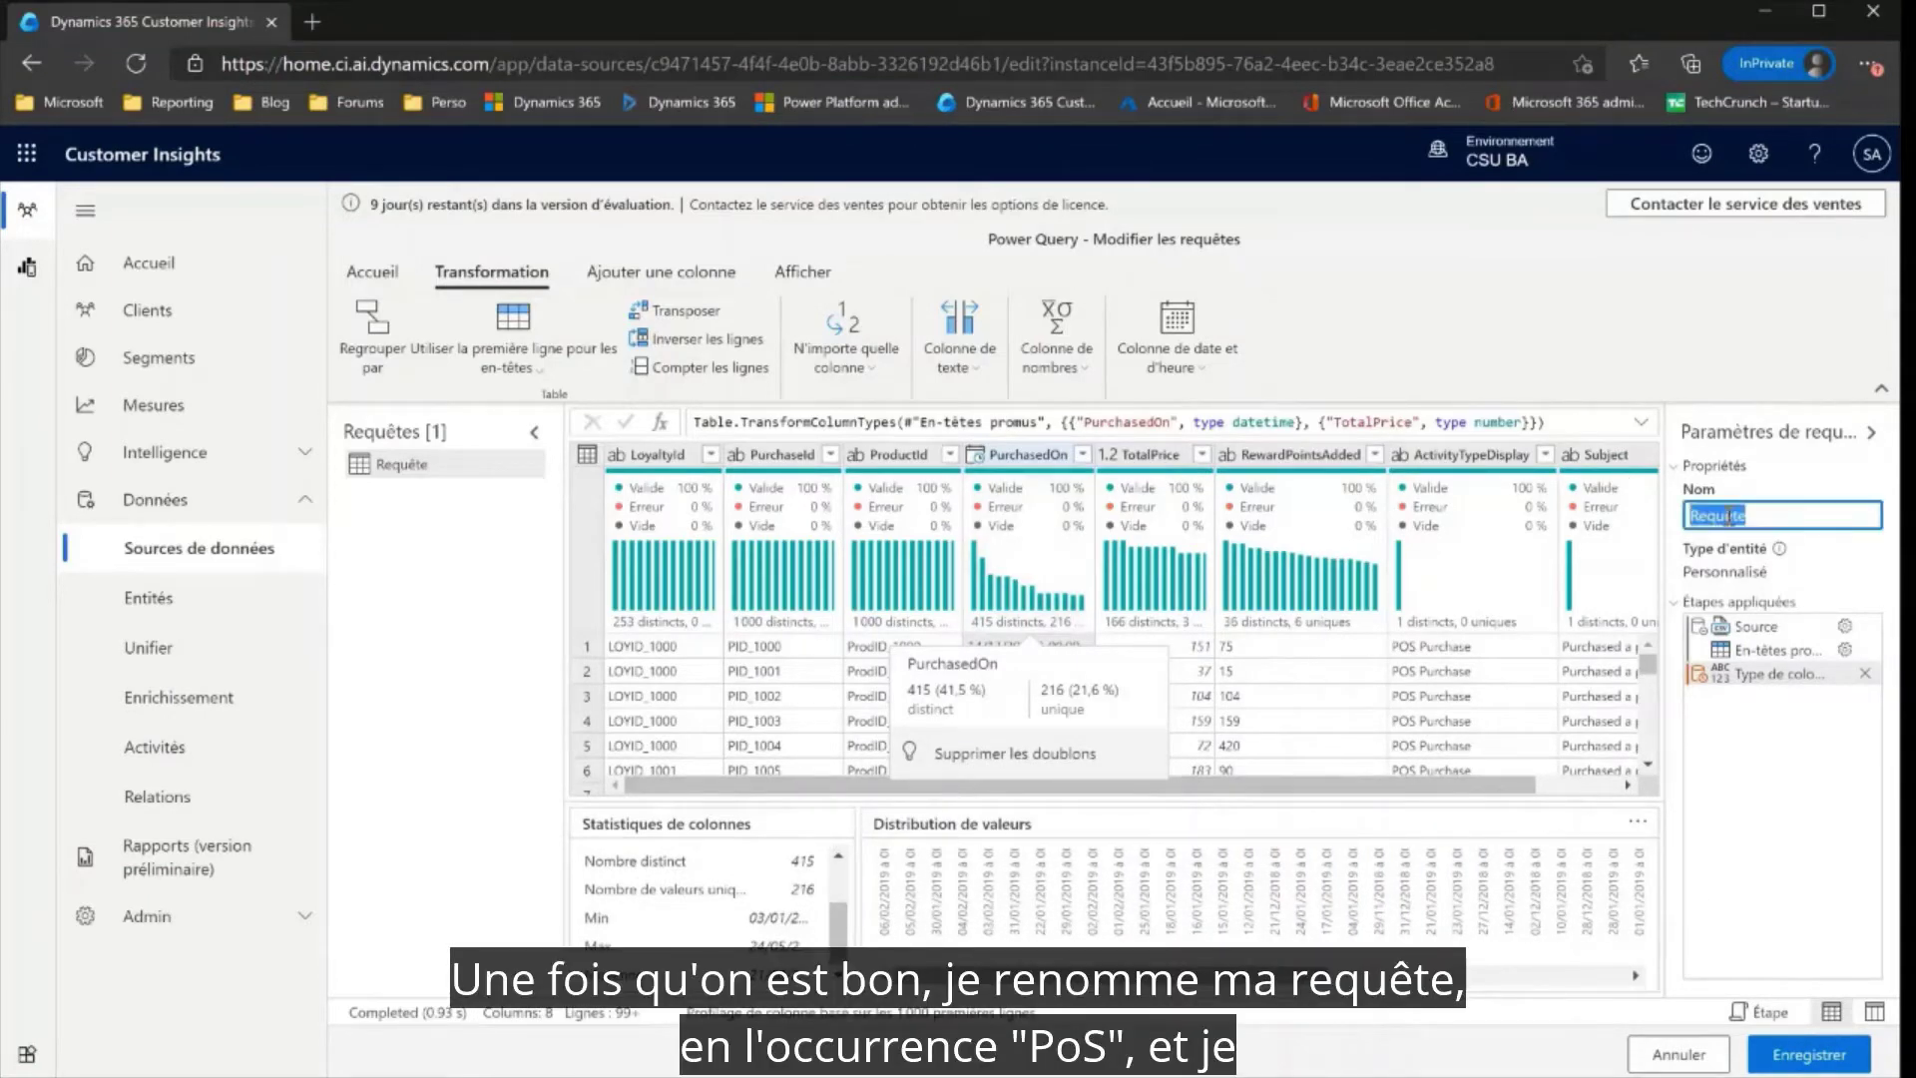
type("PoS")
left_click(1809, 1057)
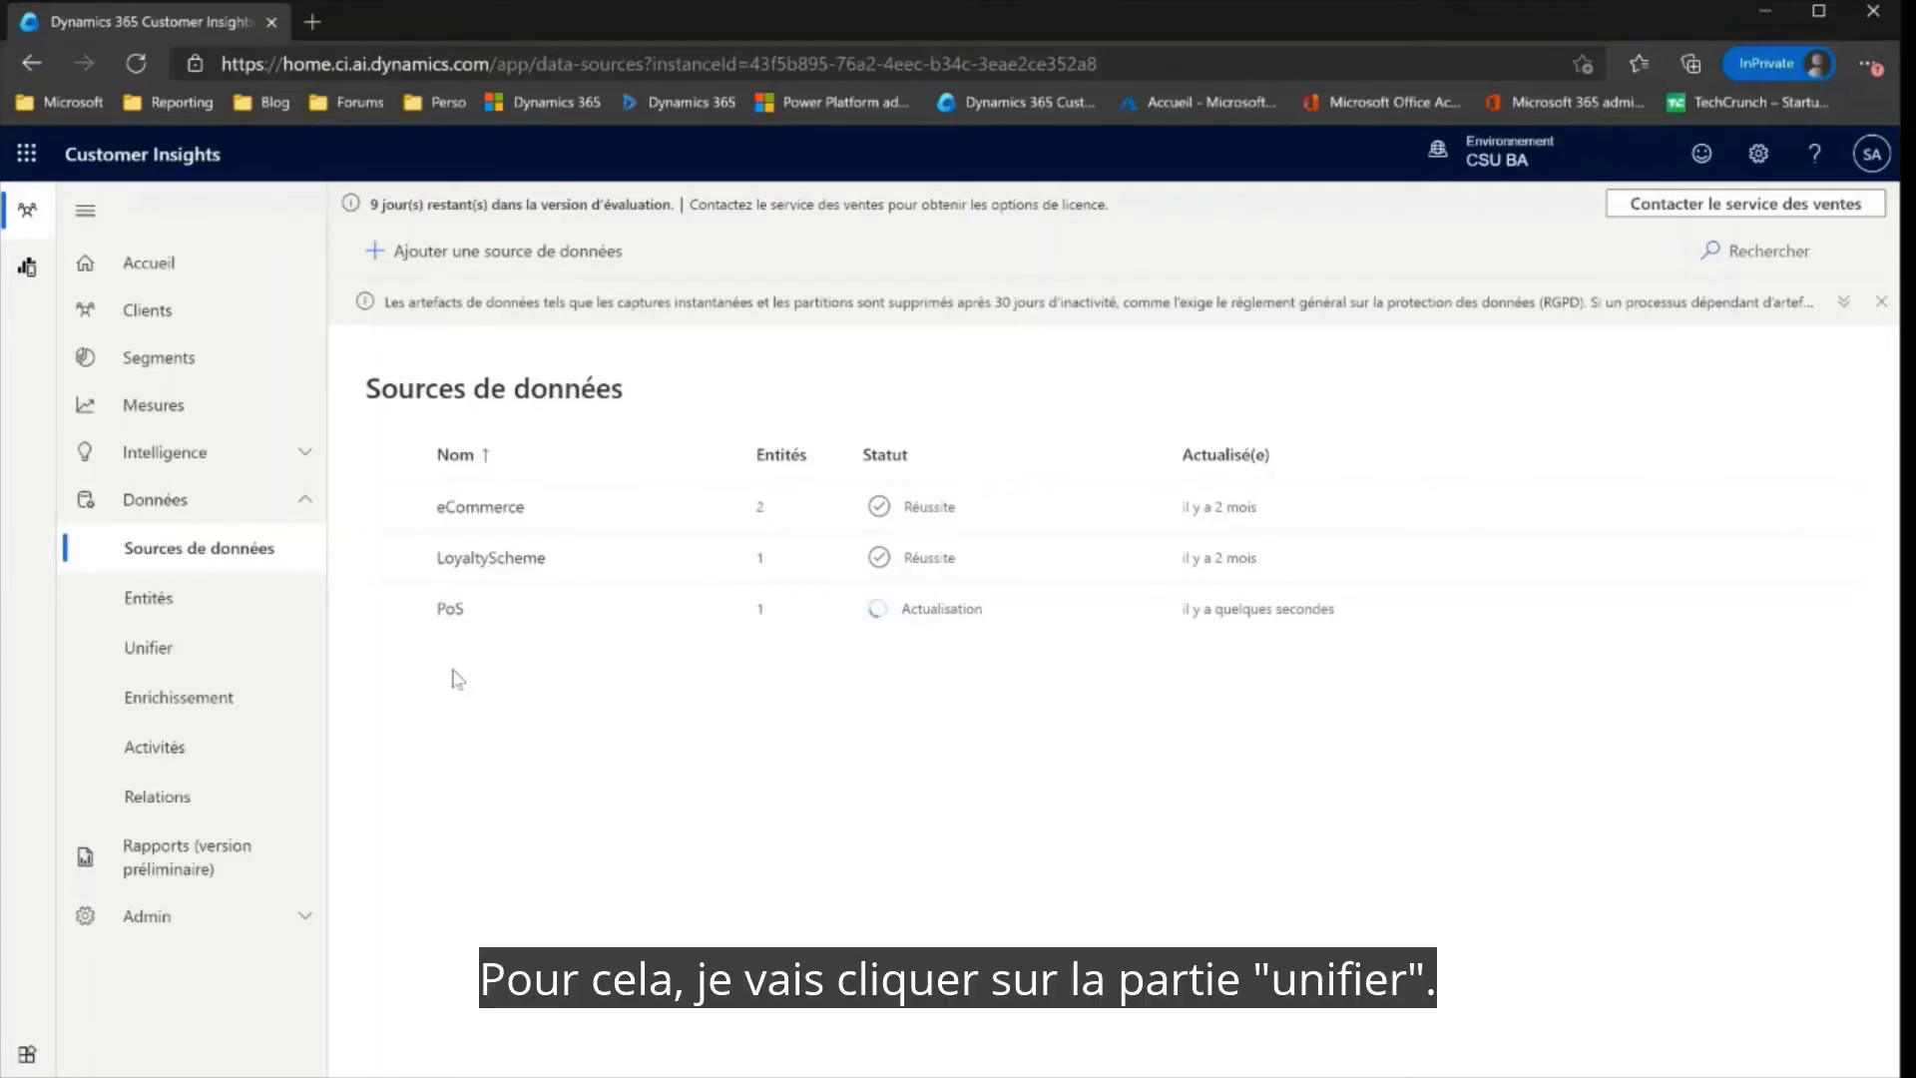
Open the data unification page and review the mapped fields of the eCommerceContacts entity
left_click(148, 650)
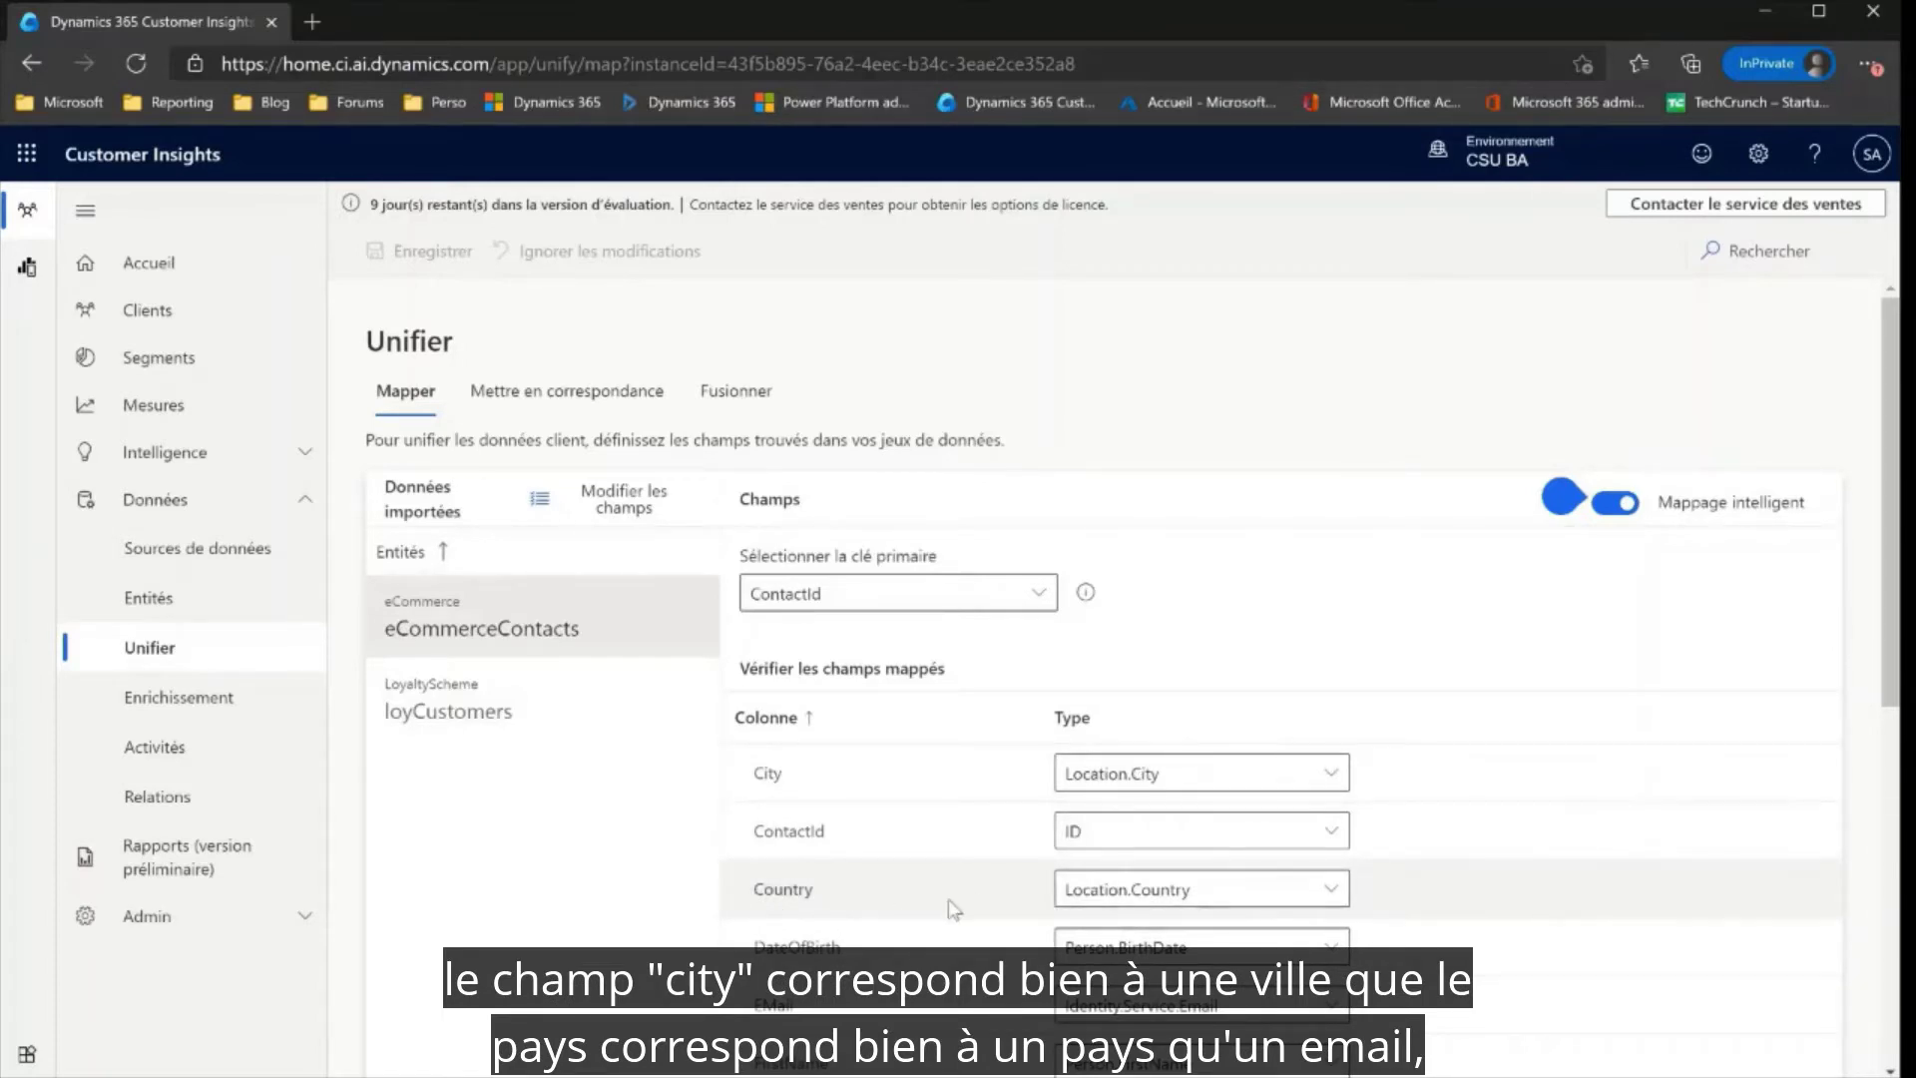
scroll(946, 903, "down", 2)
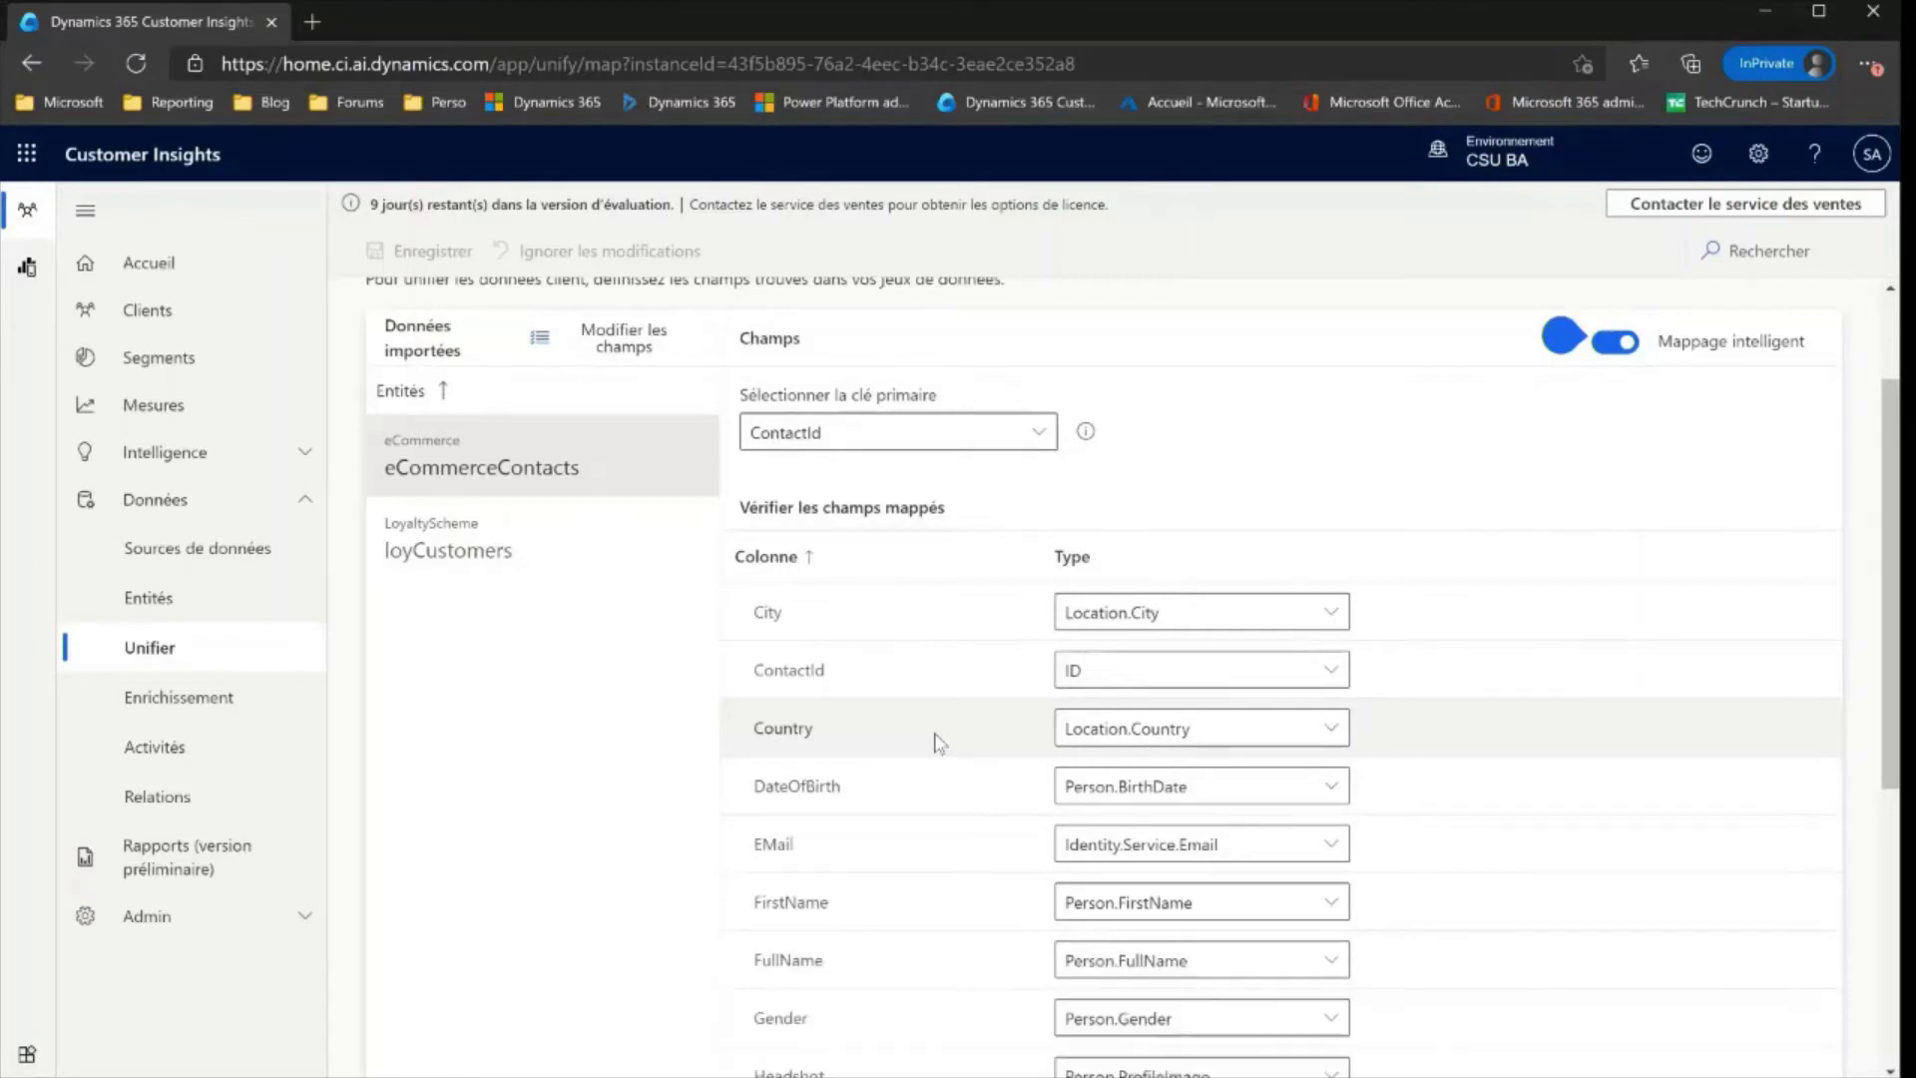
scroll(933, 736, "up", 2)
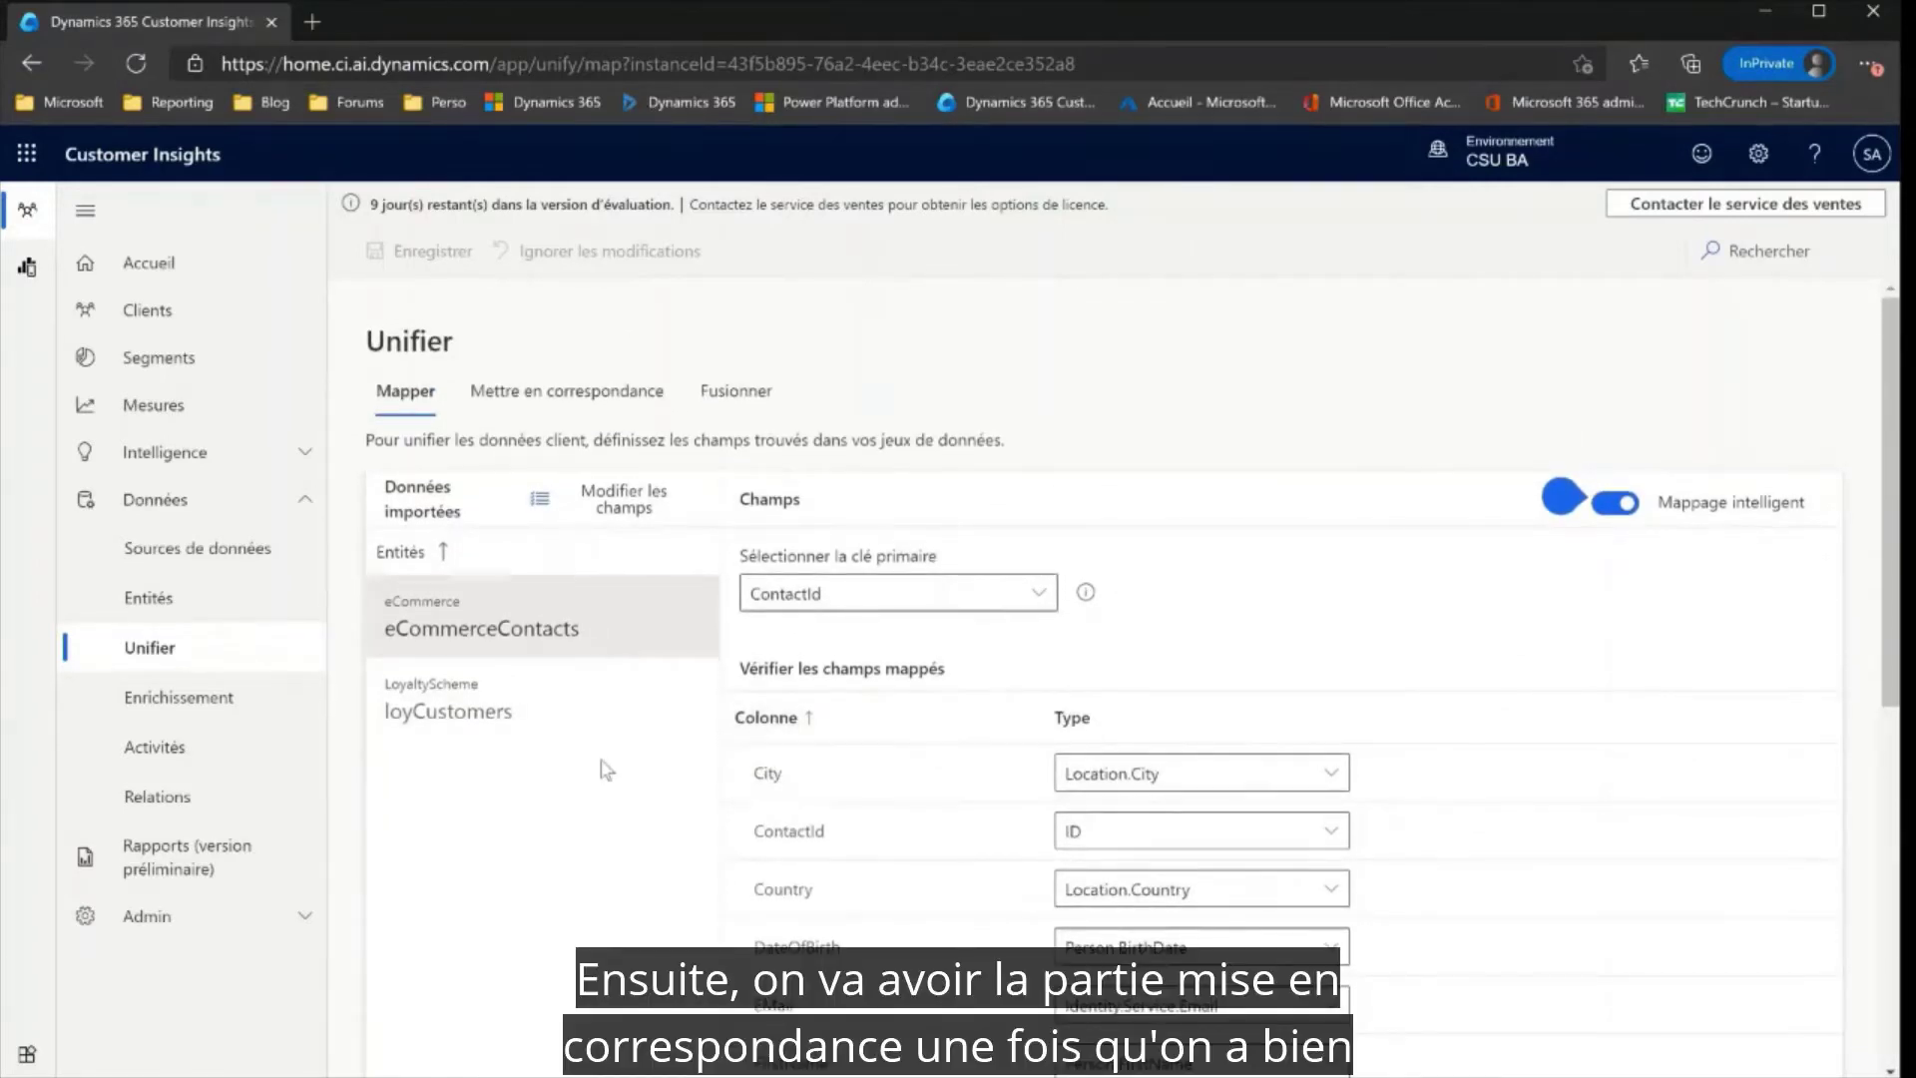
Review the record matching details and preview the data matched by the FullName, Email rule
left_click(540, 409)
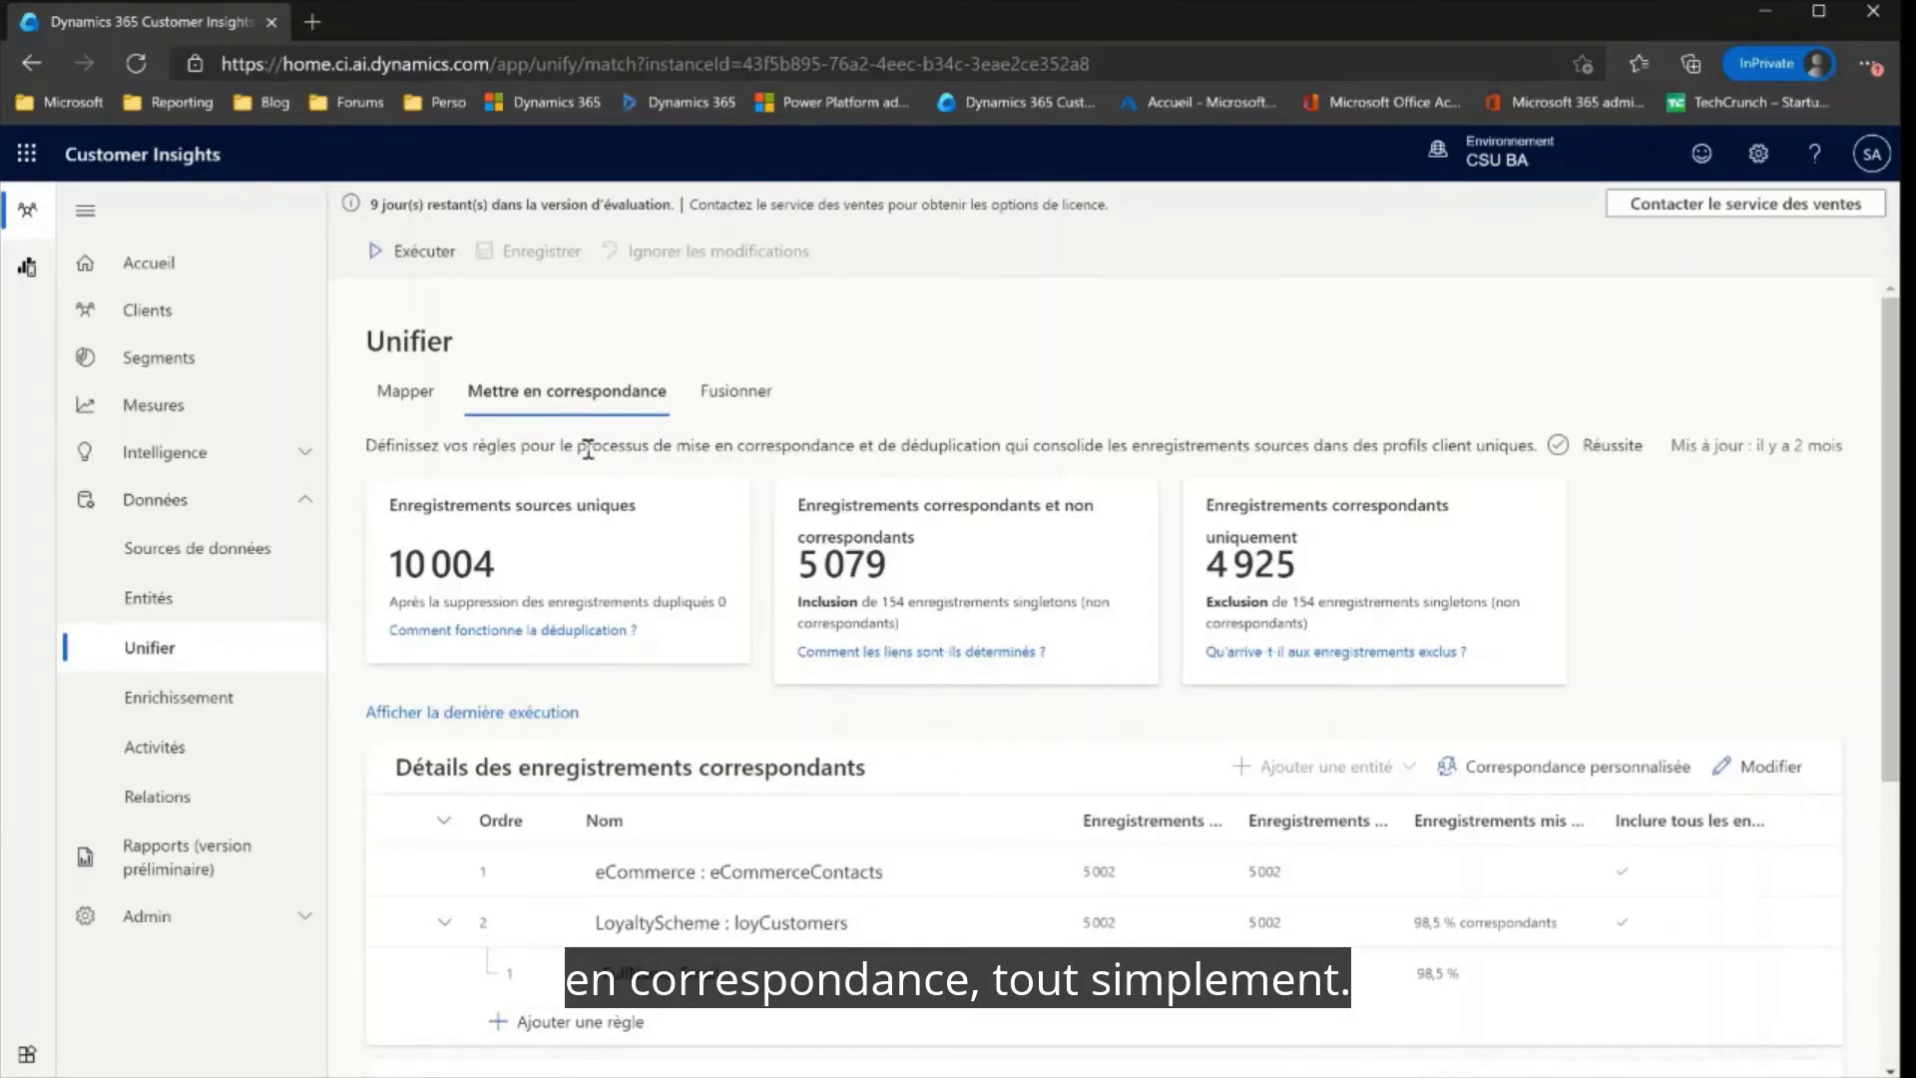
scroll(588, 449, "down", 2)
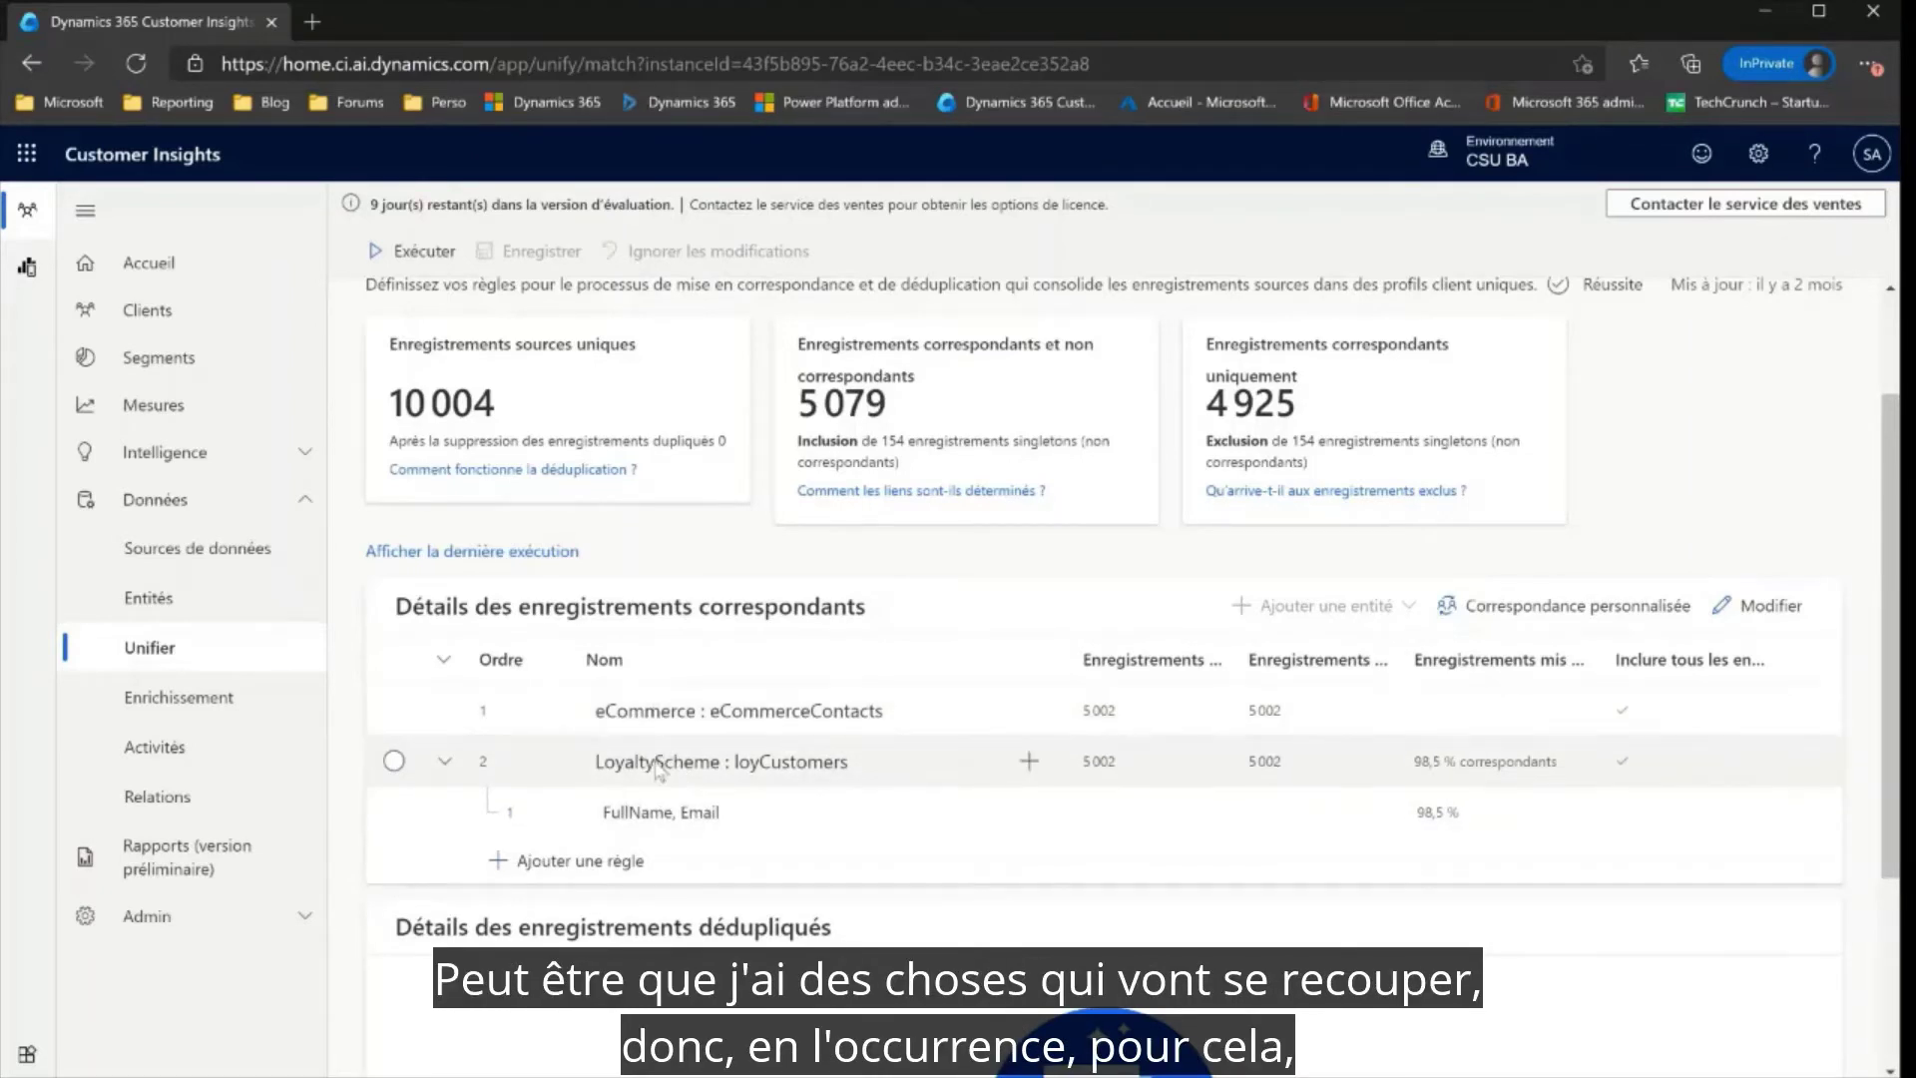
left_click(641, 813)
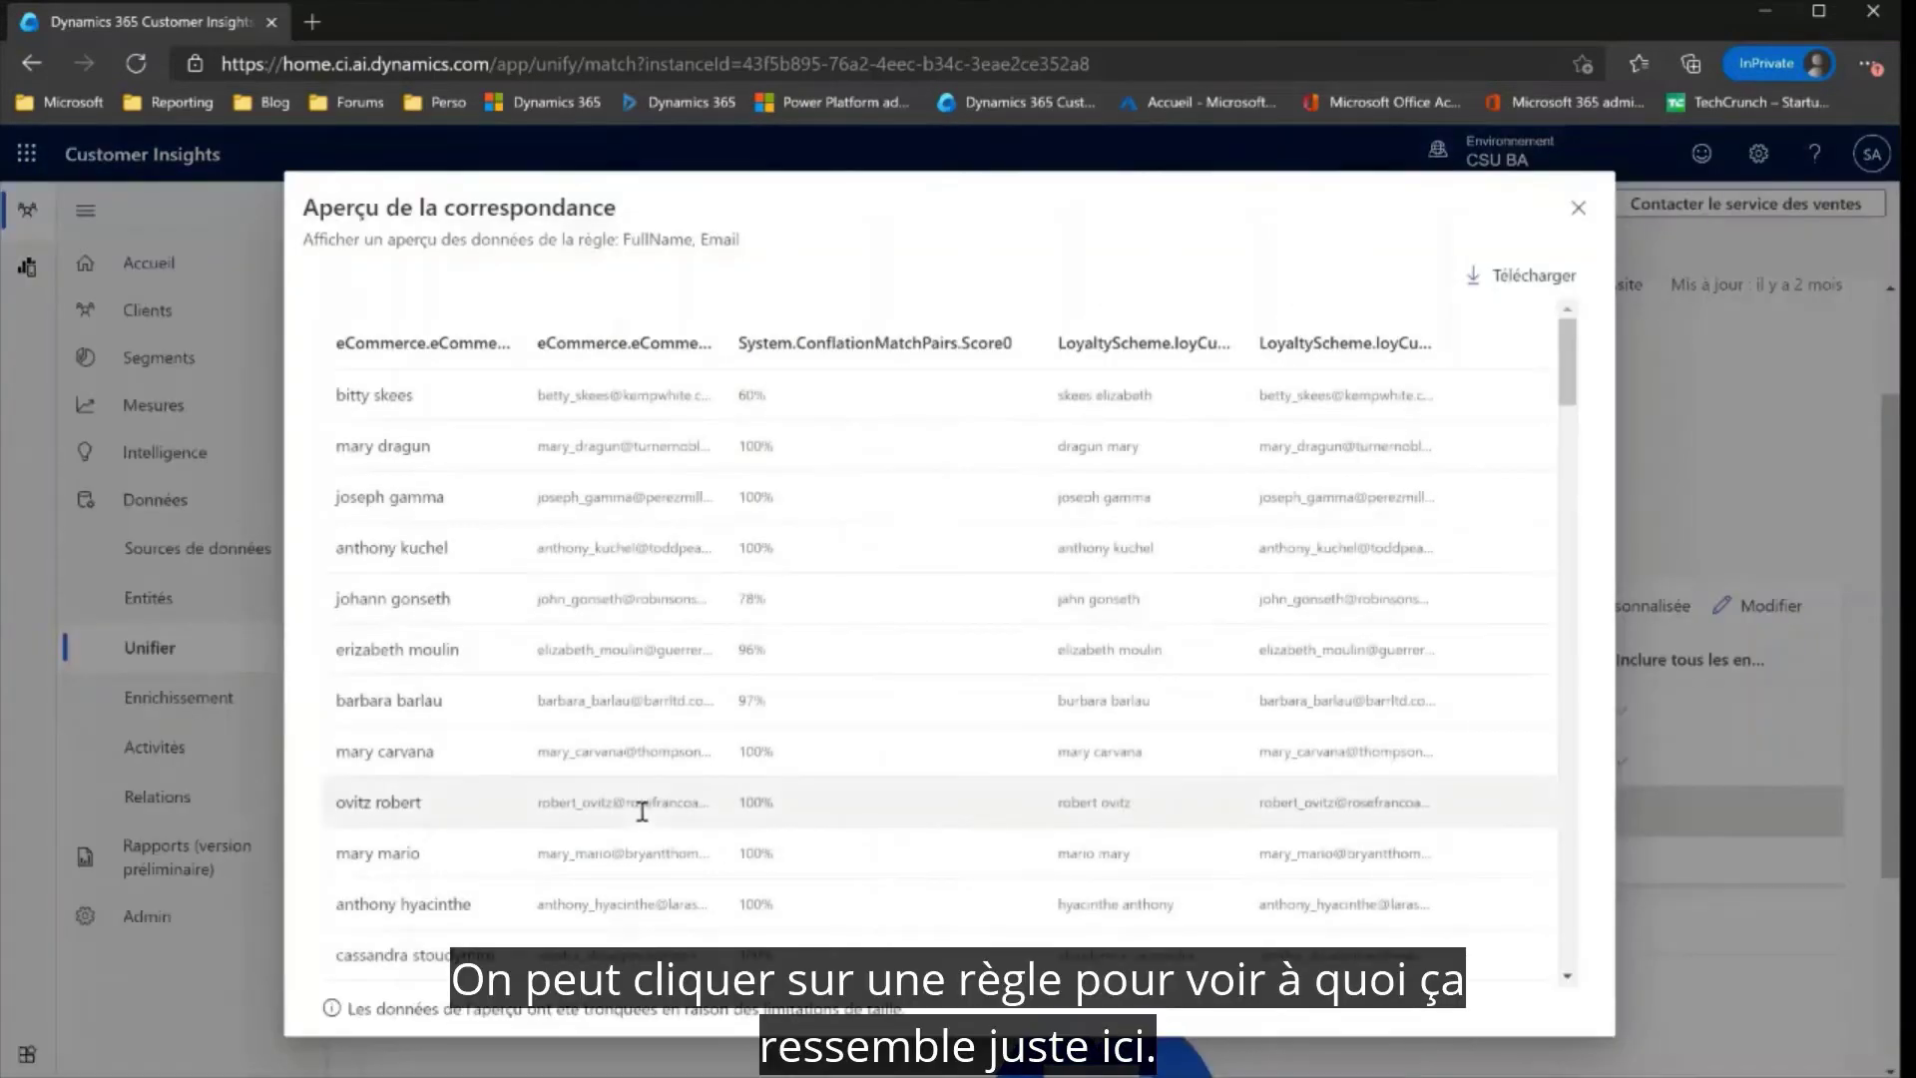
left_click(1577, 208)
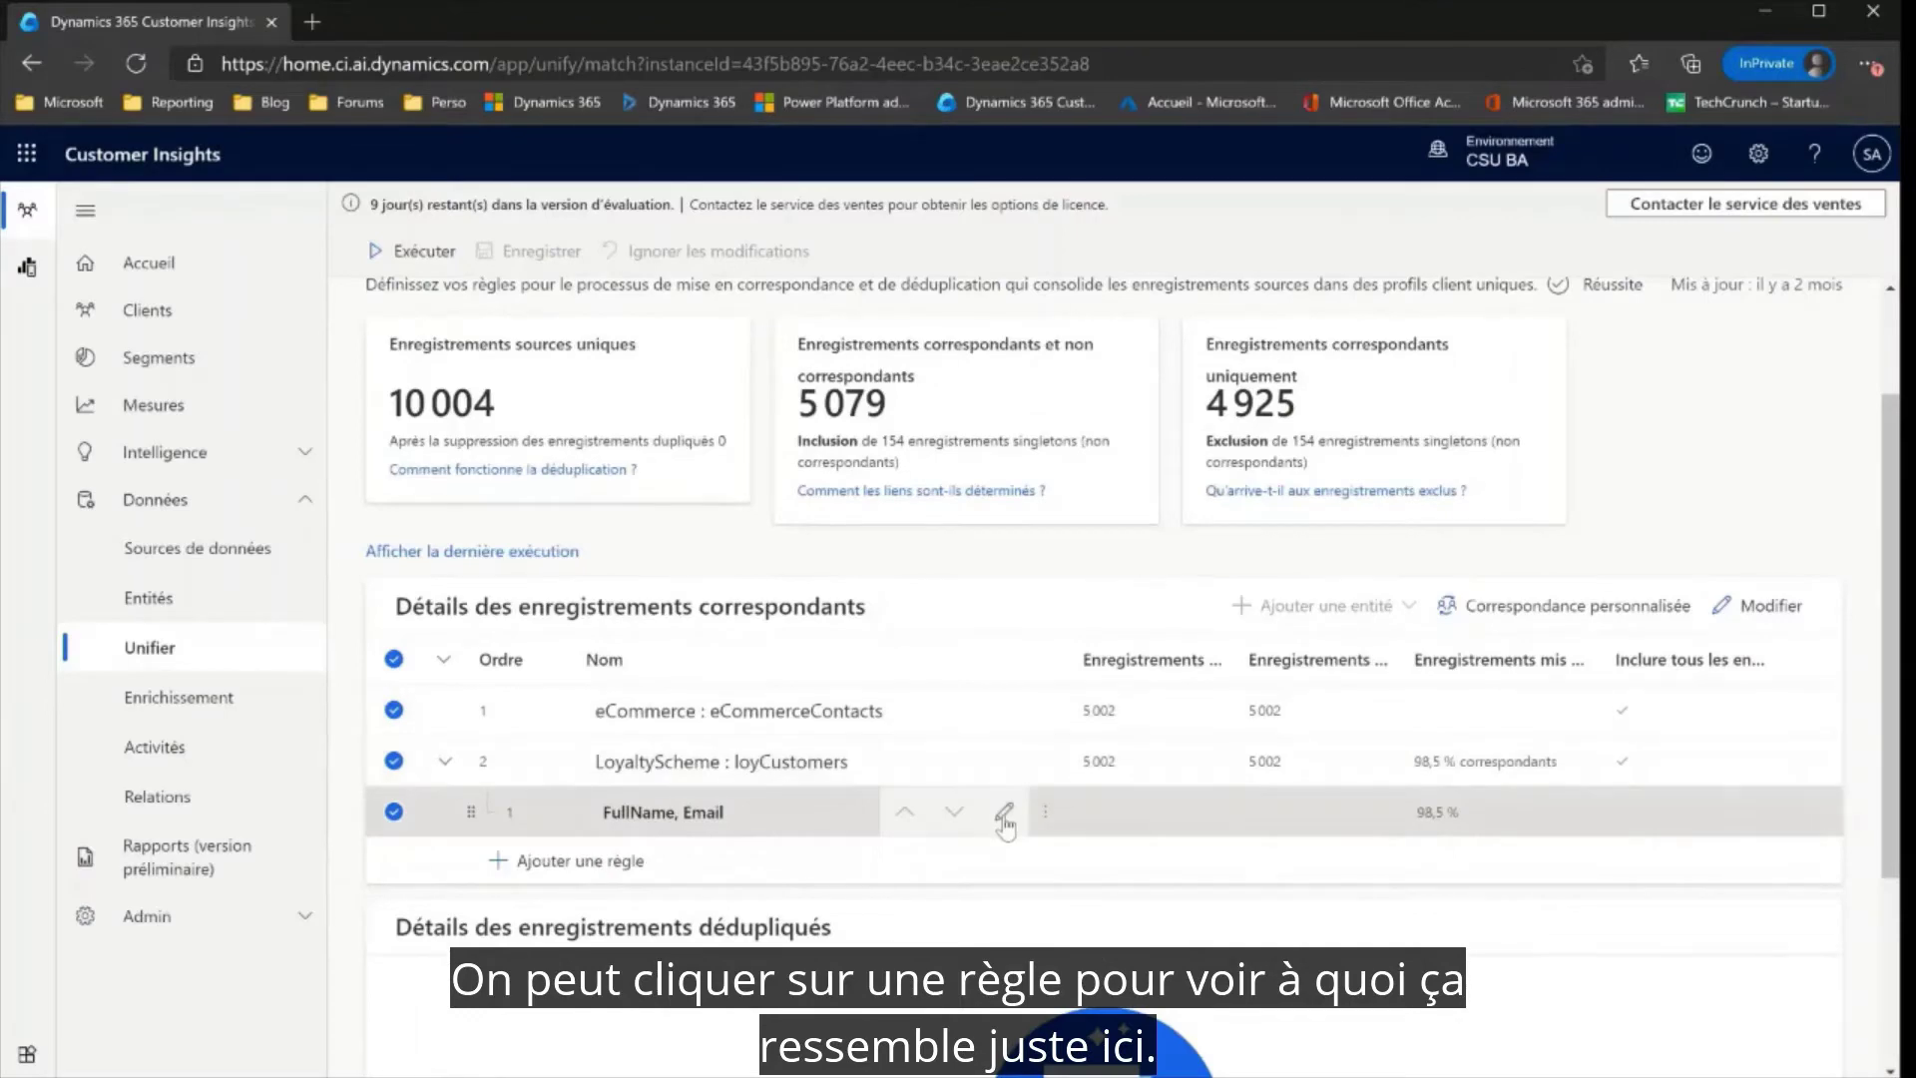
Open the FullName, Email rule for editing and check the fields available for both entities in Condition 1
left_click(1002, 810)
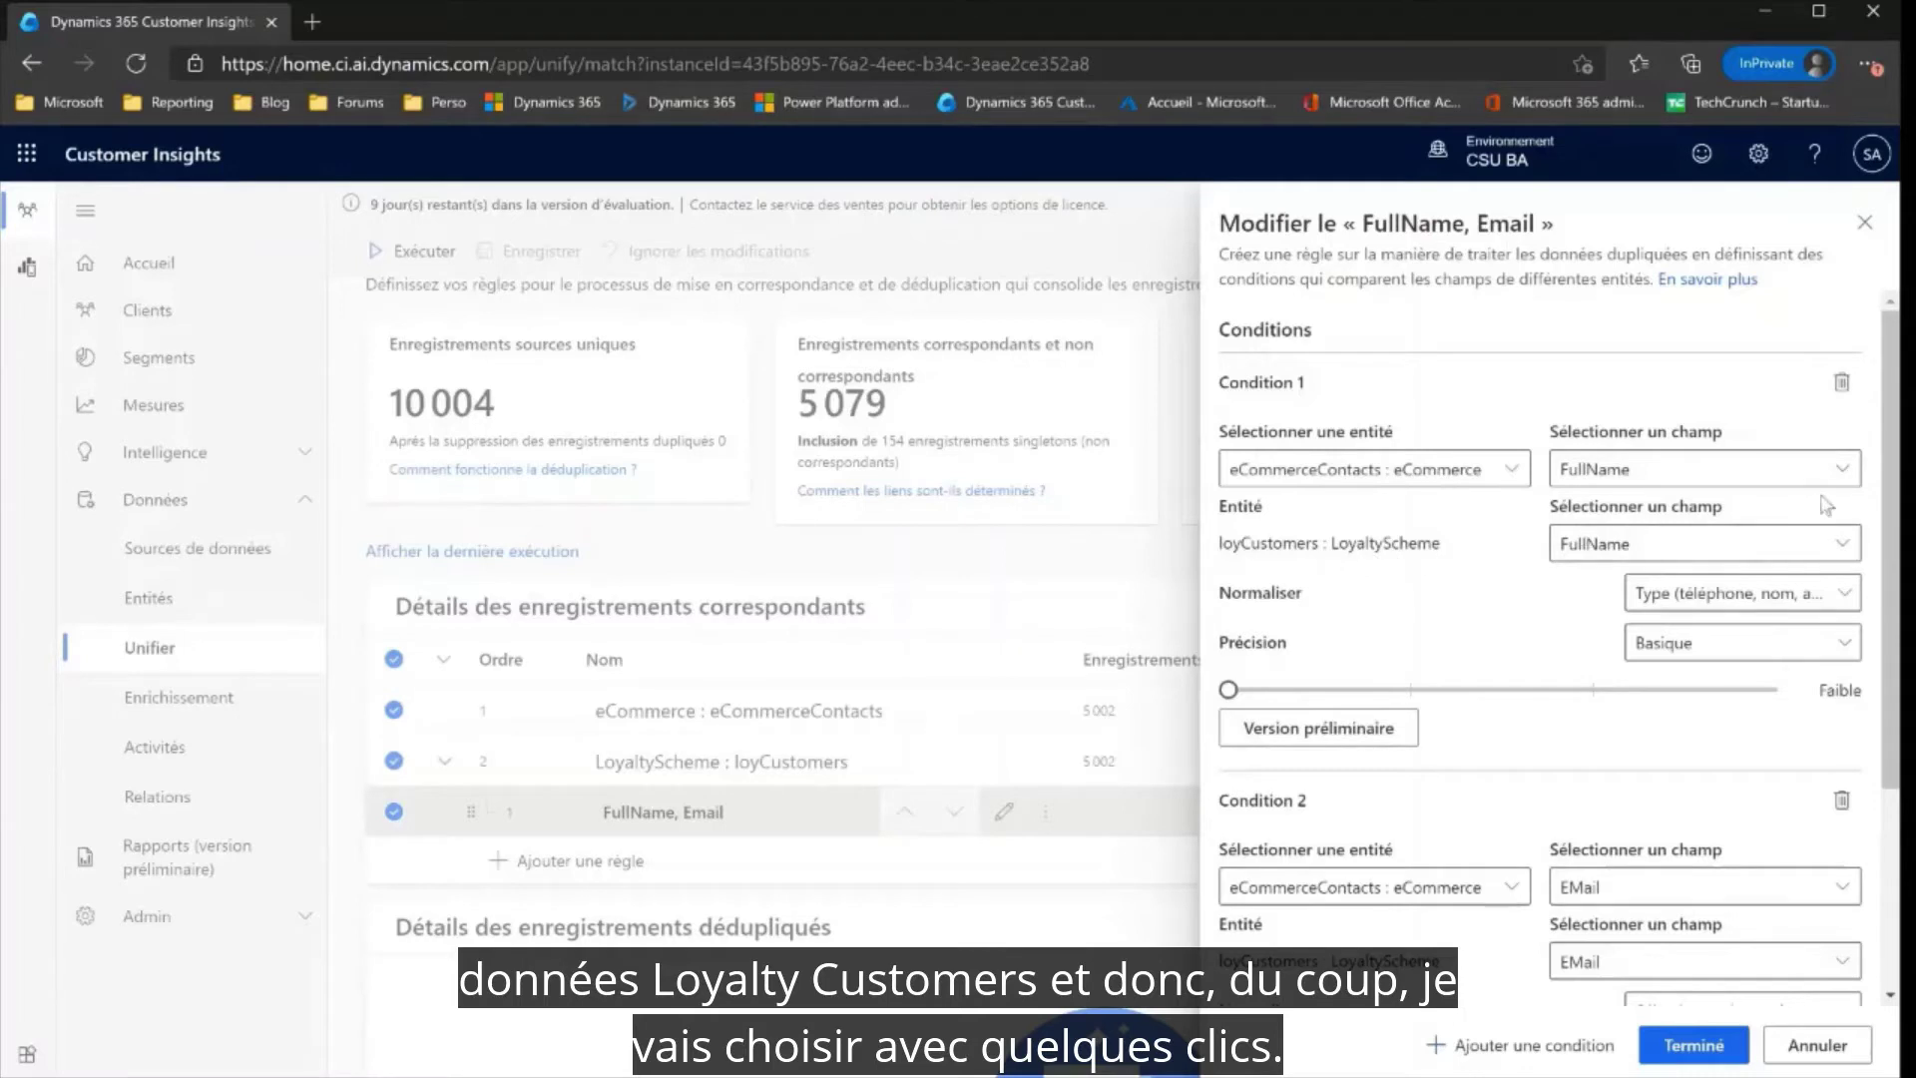
left_click(1844, 475)
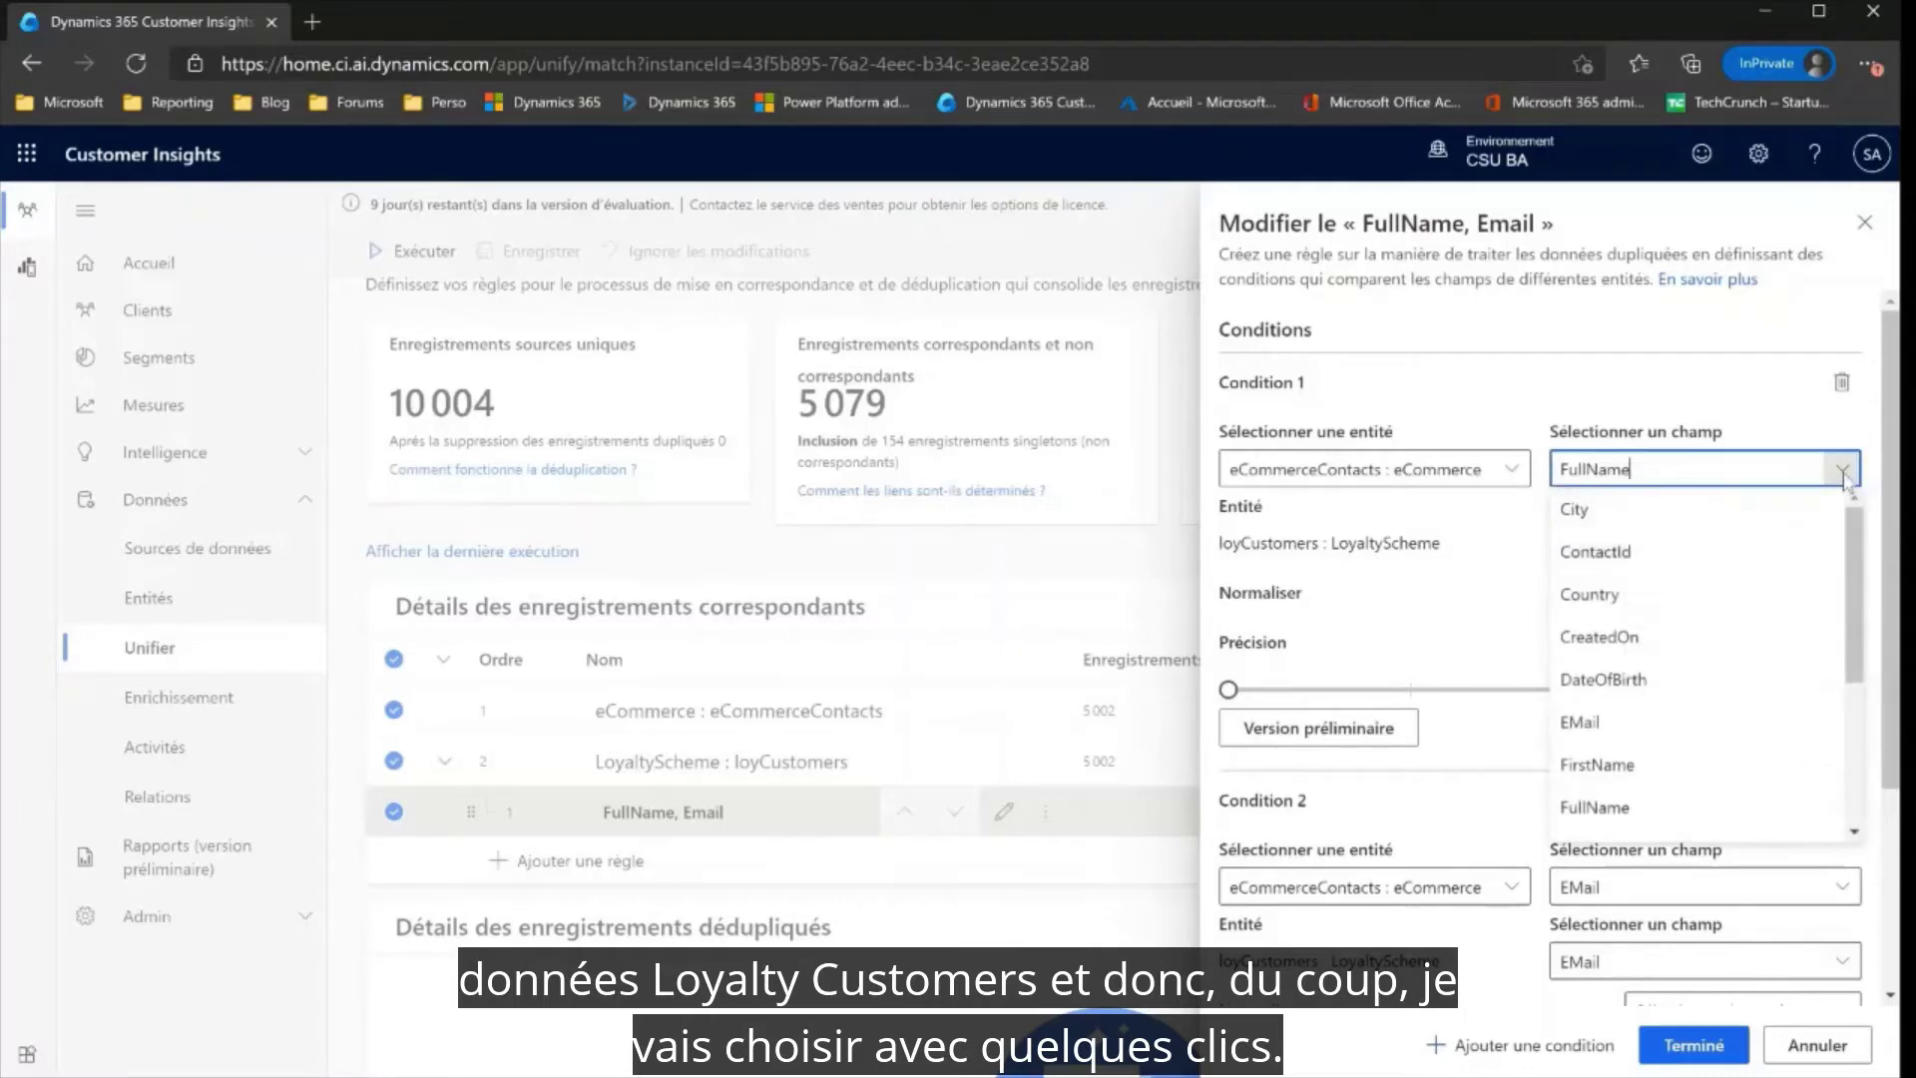
left_click(1844, 475)
left_click(1841, 549)
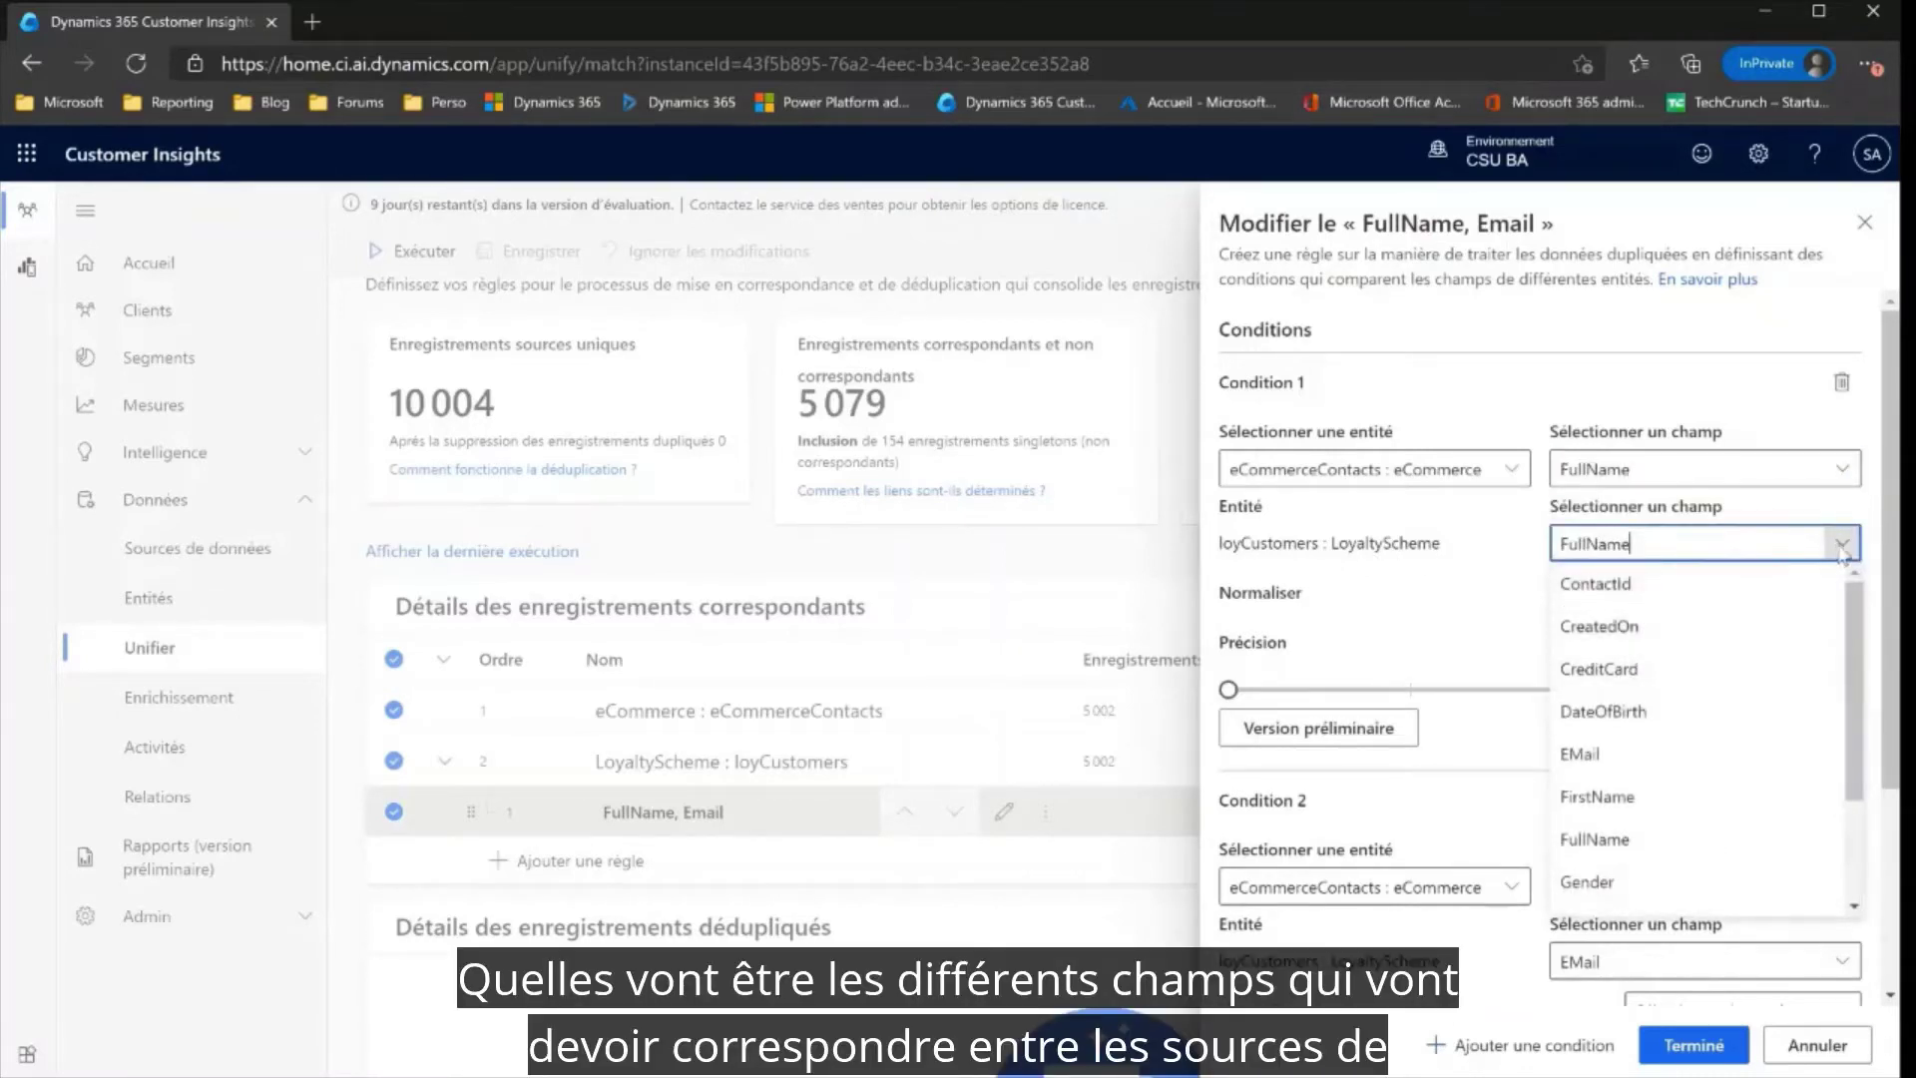
left_click(1841, 549)
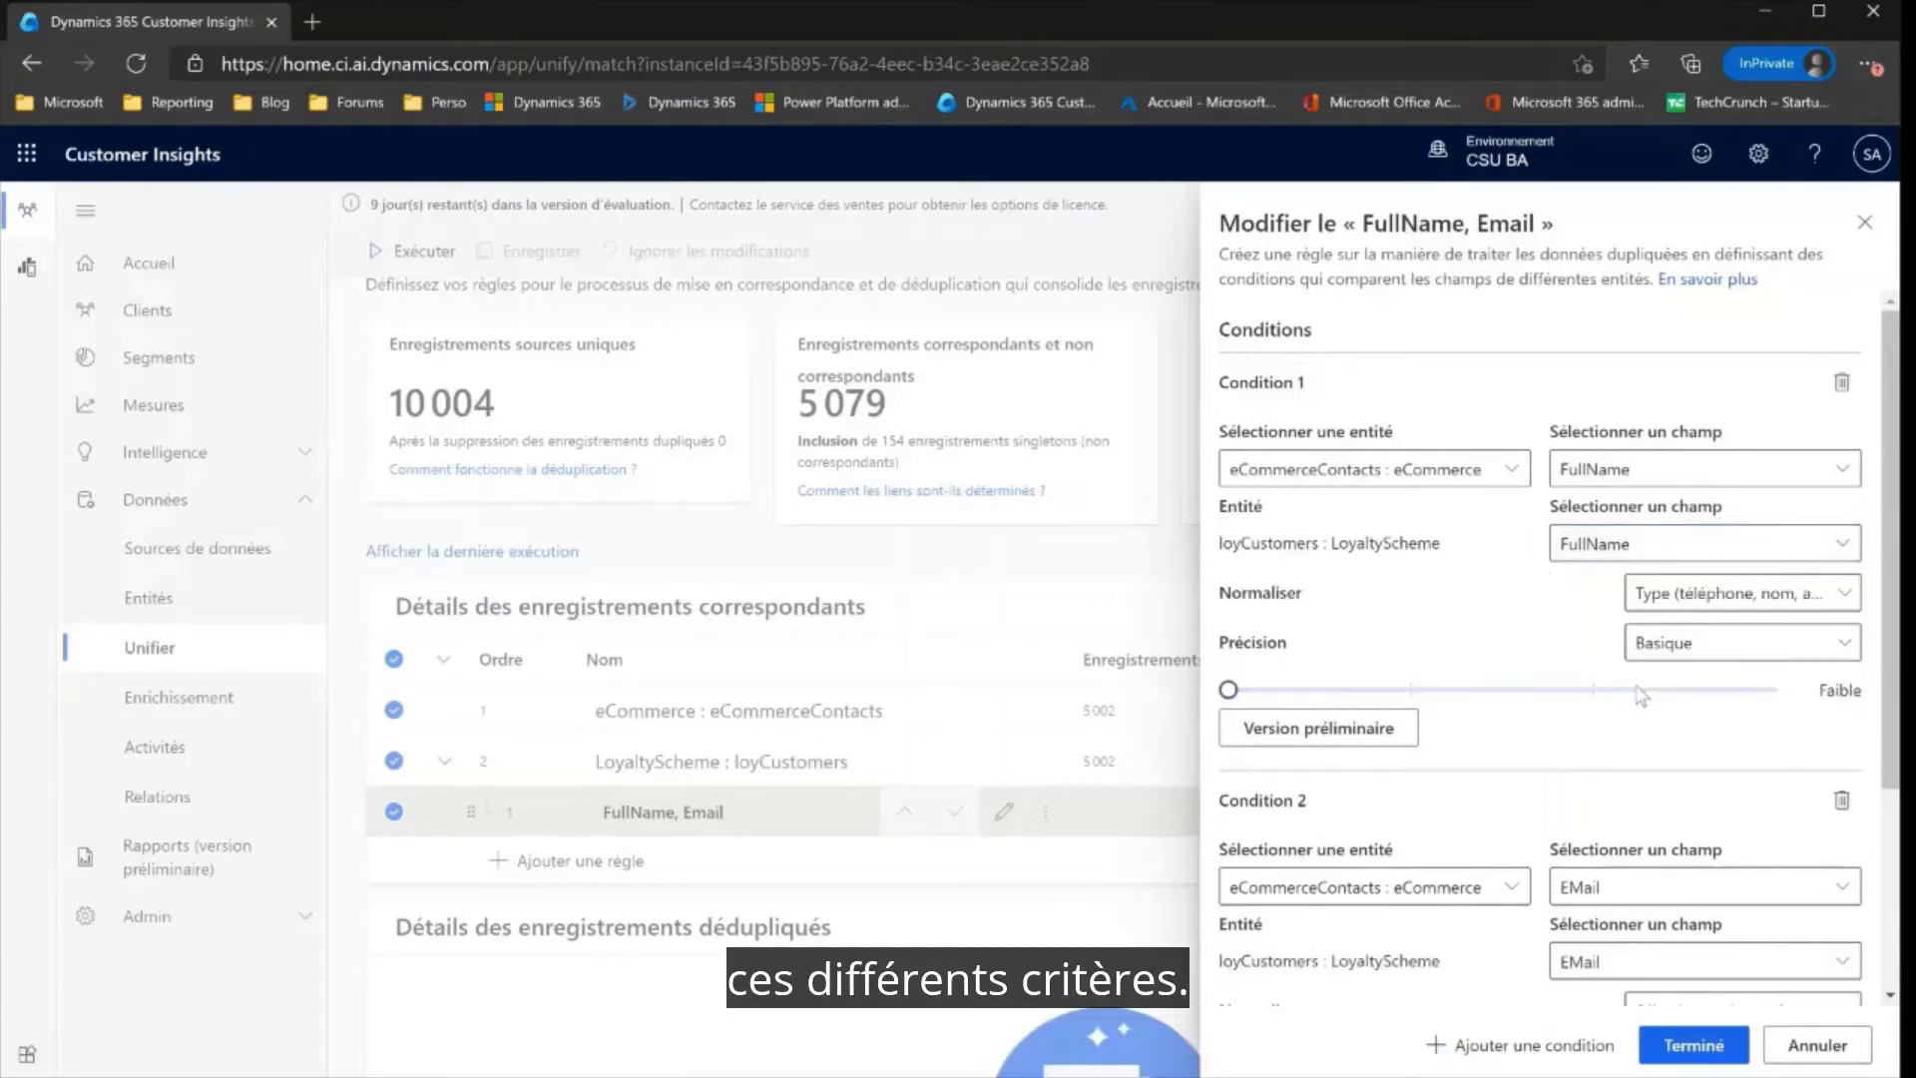
Review the precision levels set for the FullName and EMail conditions of the match rule and finish editing the rule
scroll(1742, 735, "down", 2)
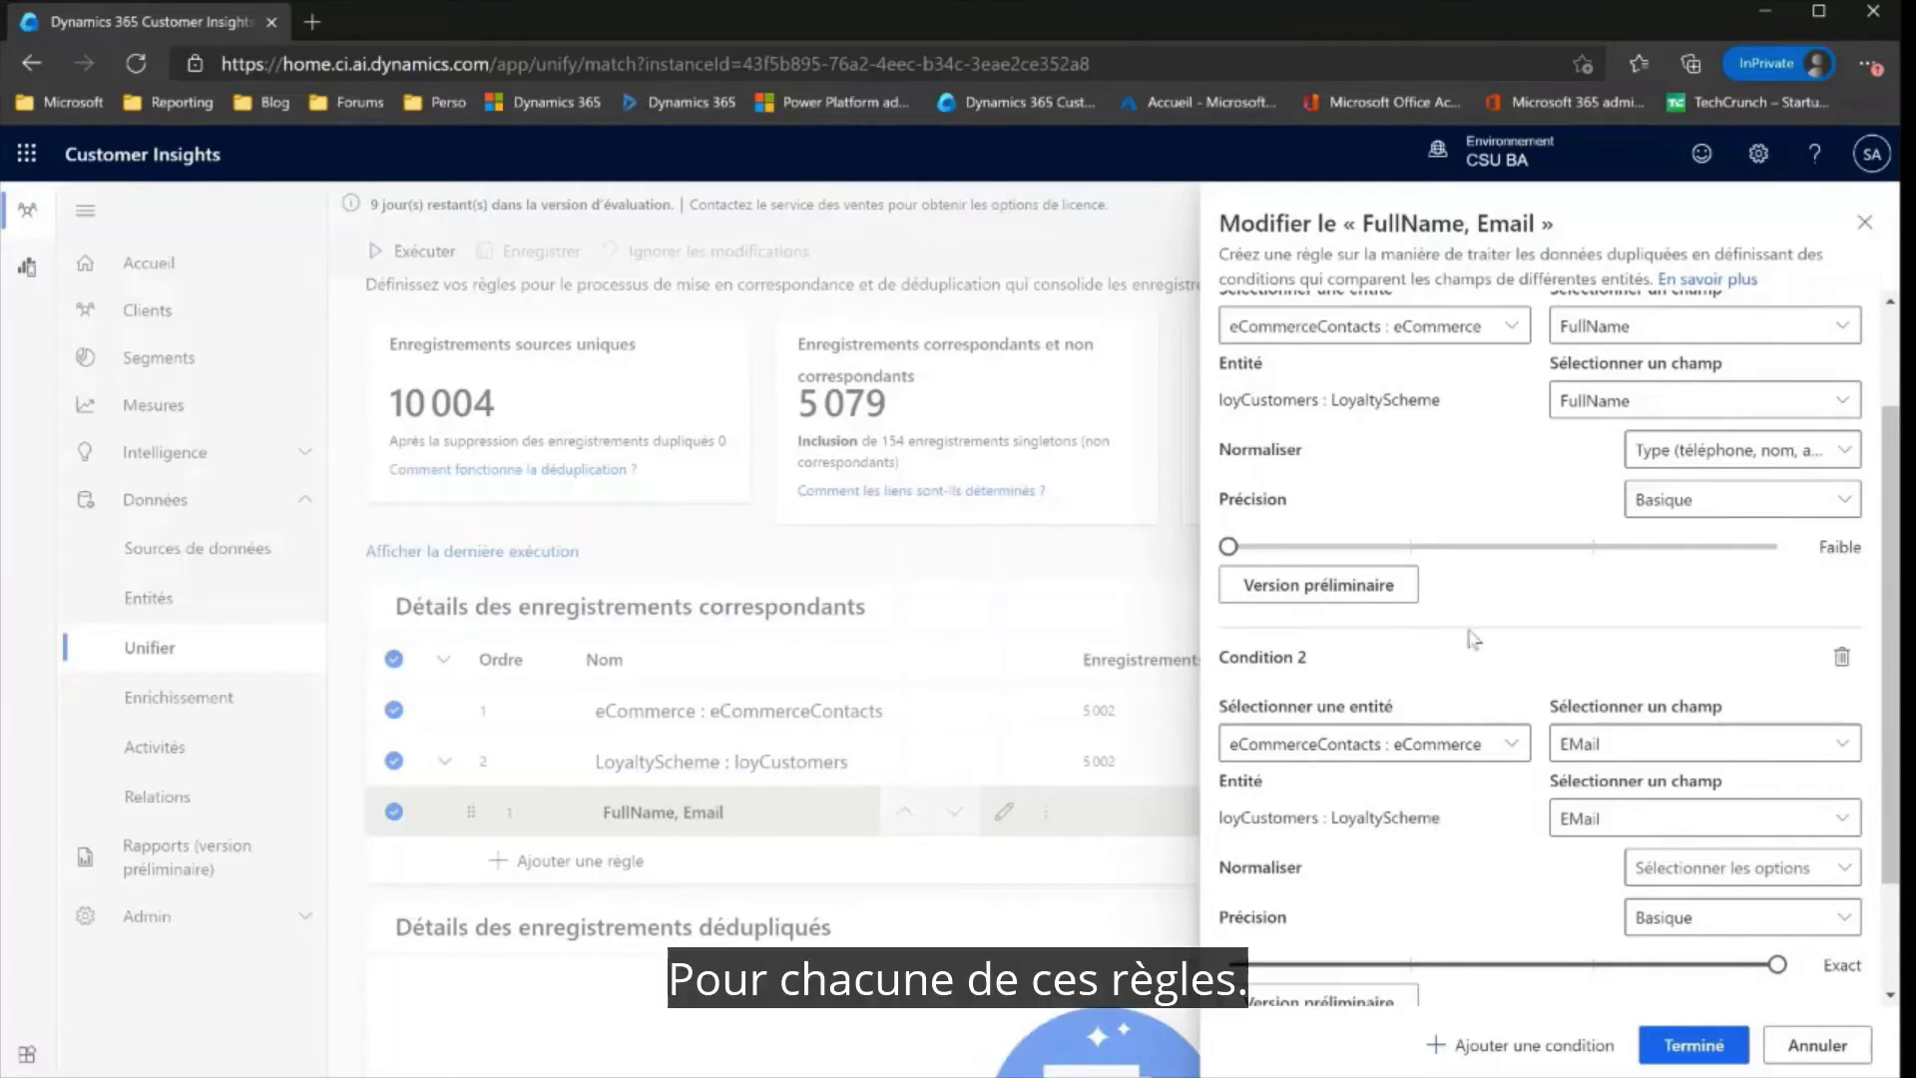
scroll(1487, 630, "up", 3)
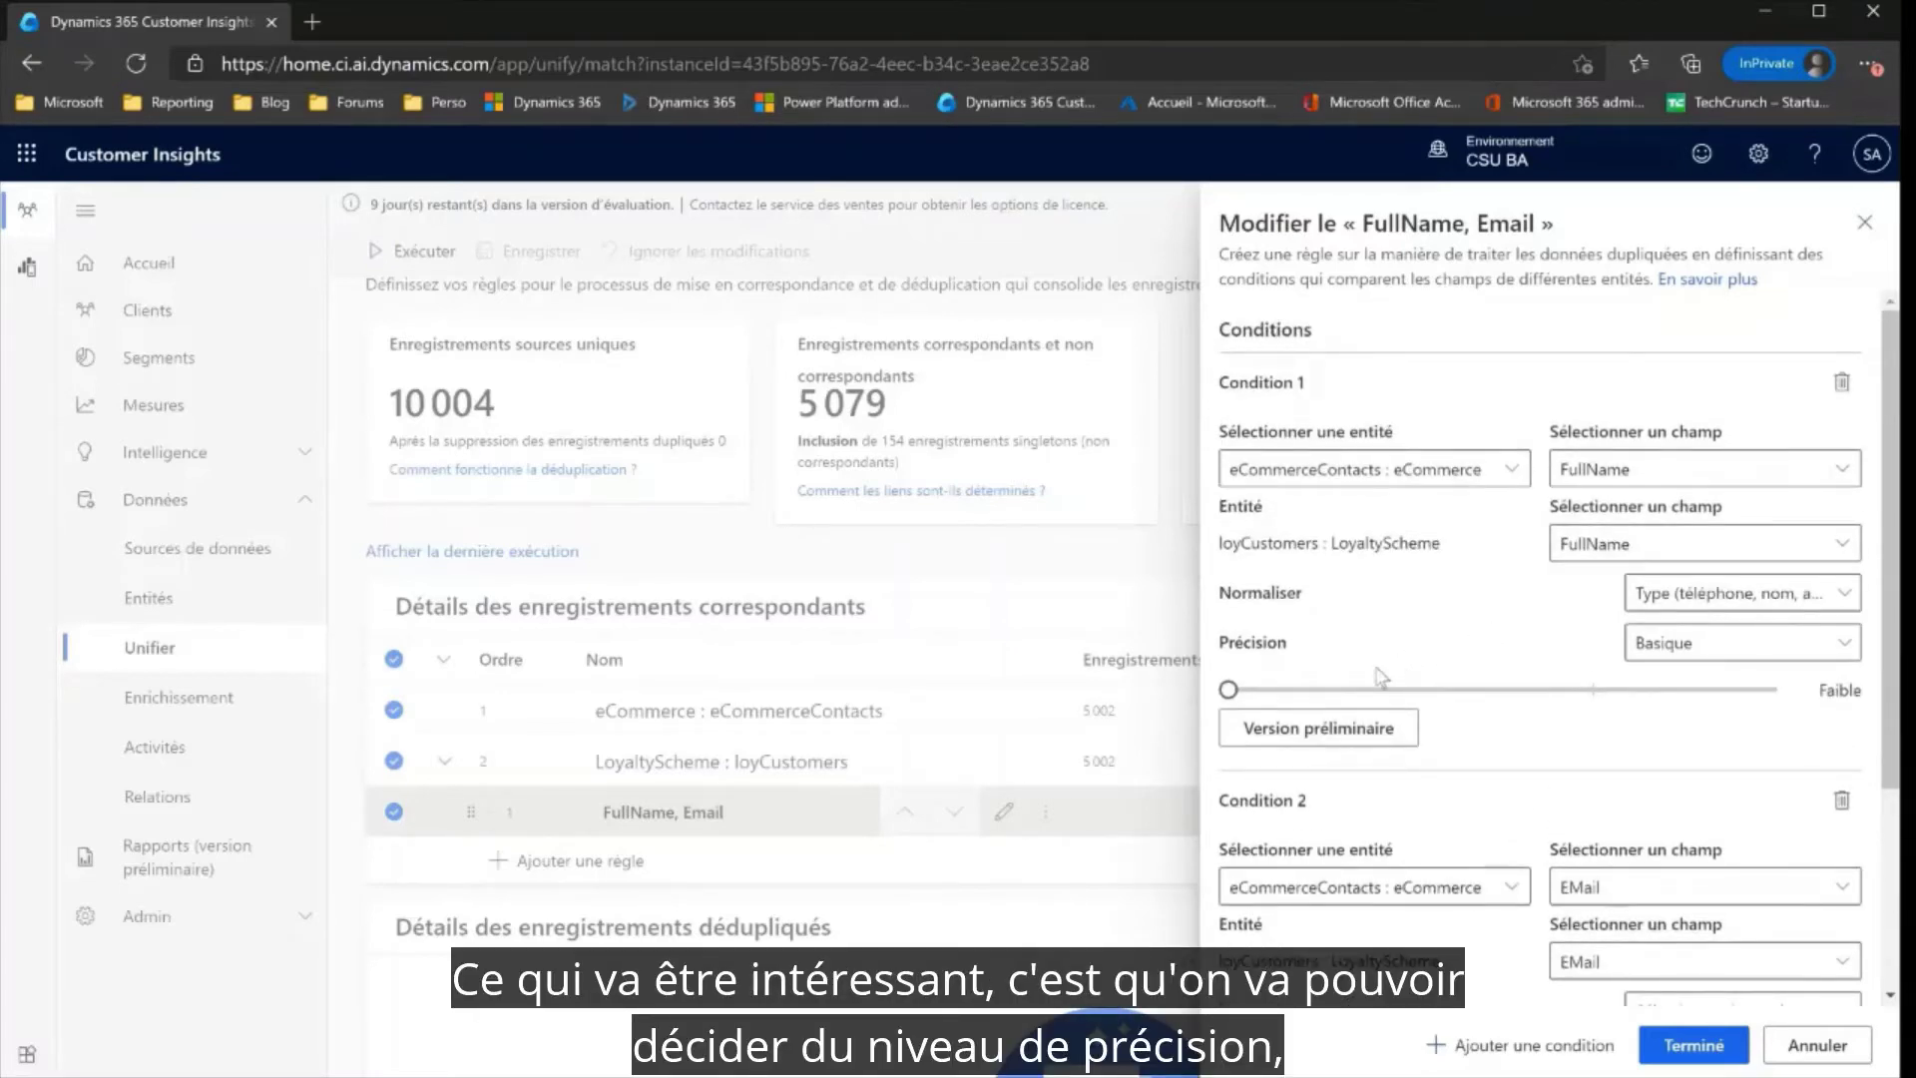
left_click_drag(1230, 690, 1187, 704)
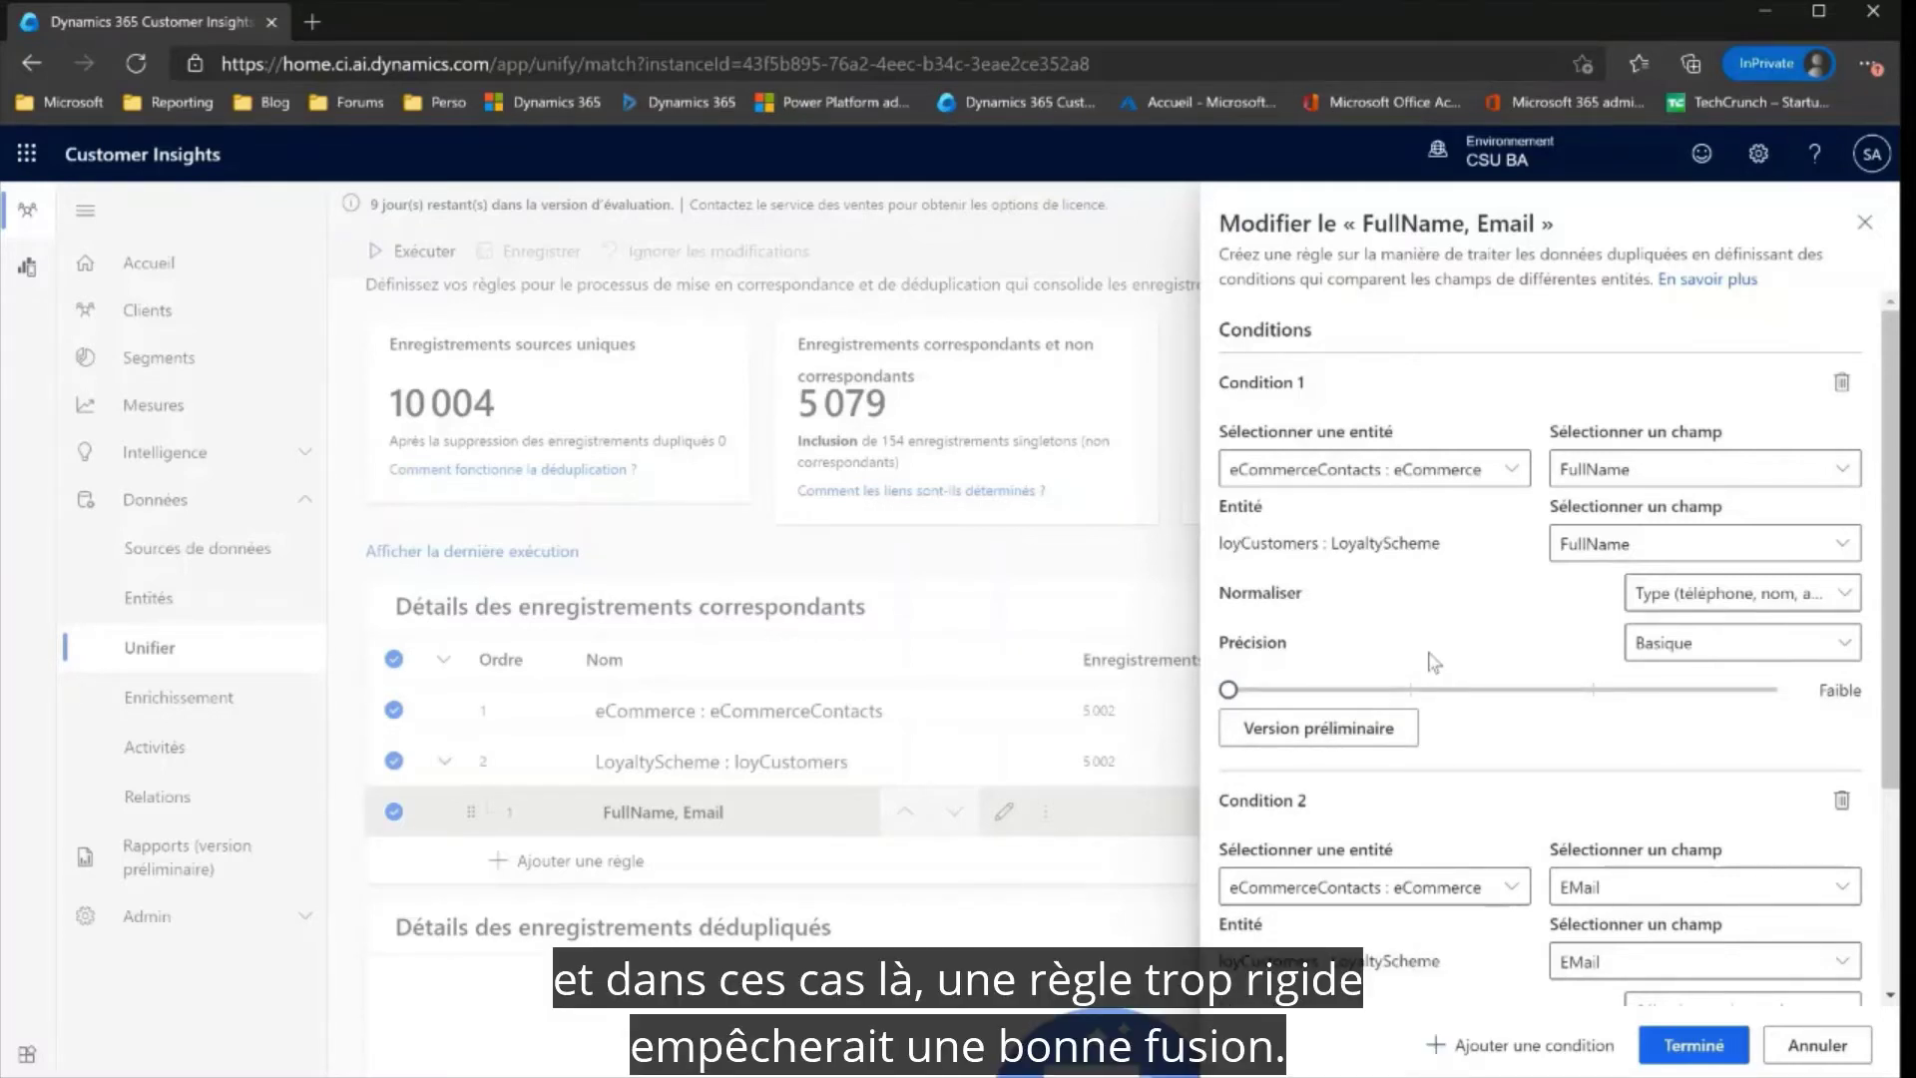
scroll(1434, 662, "down", 3)
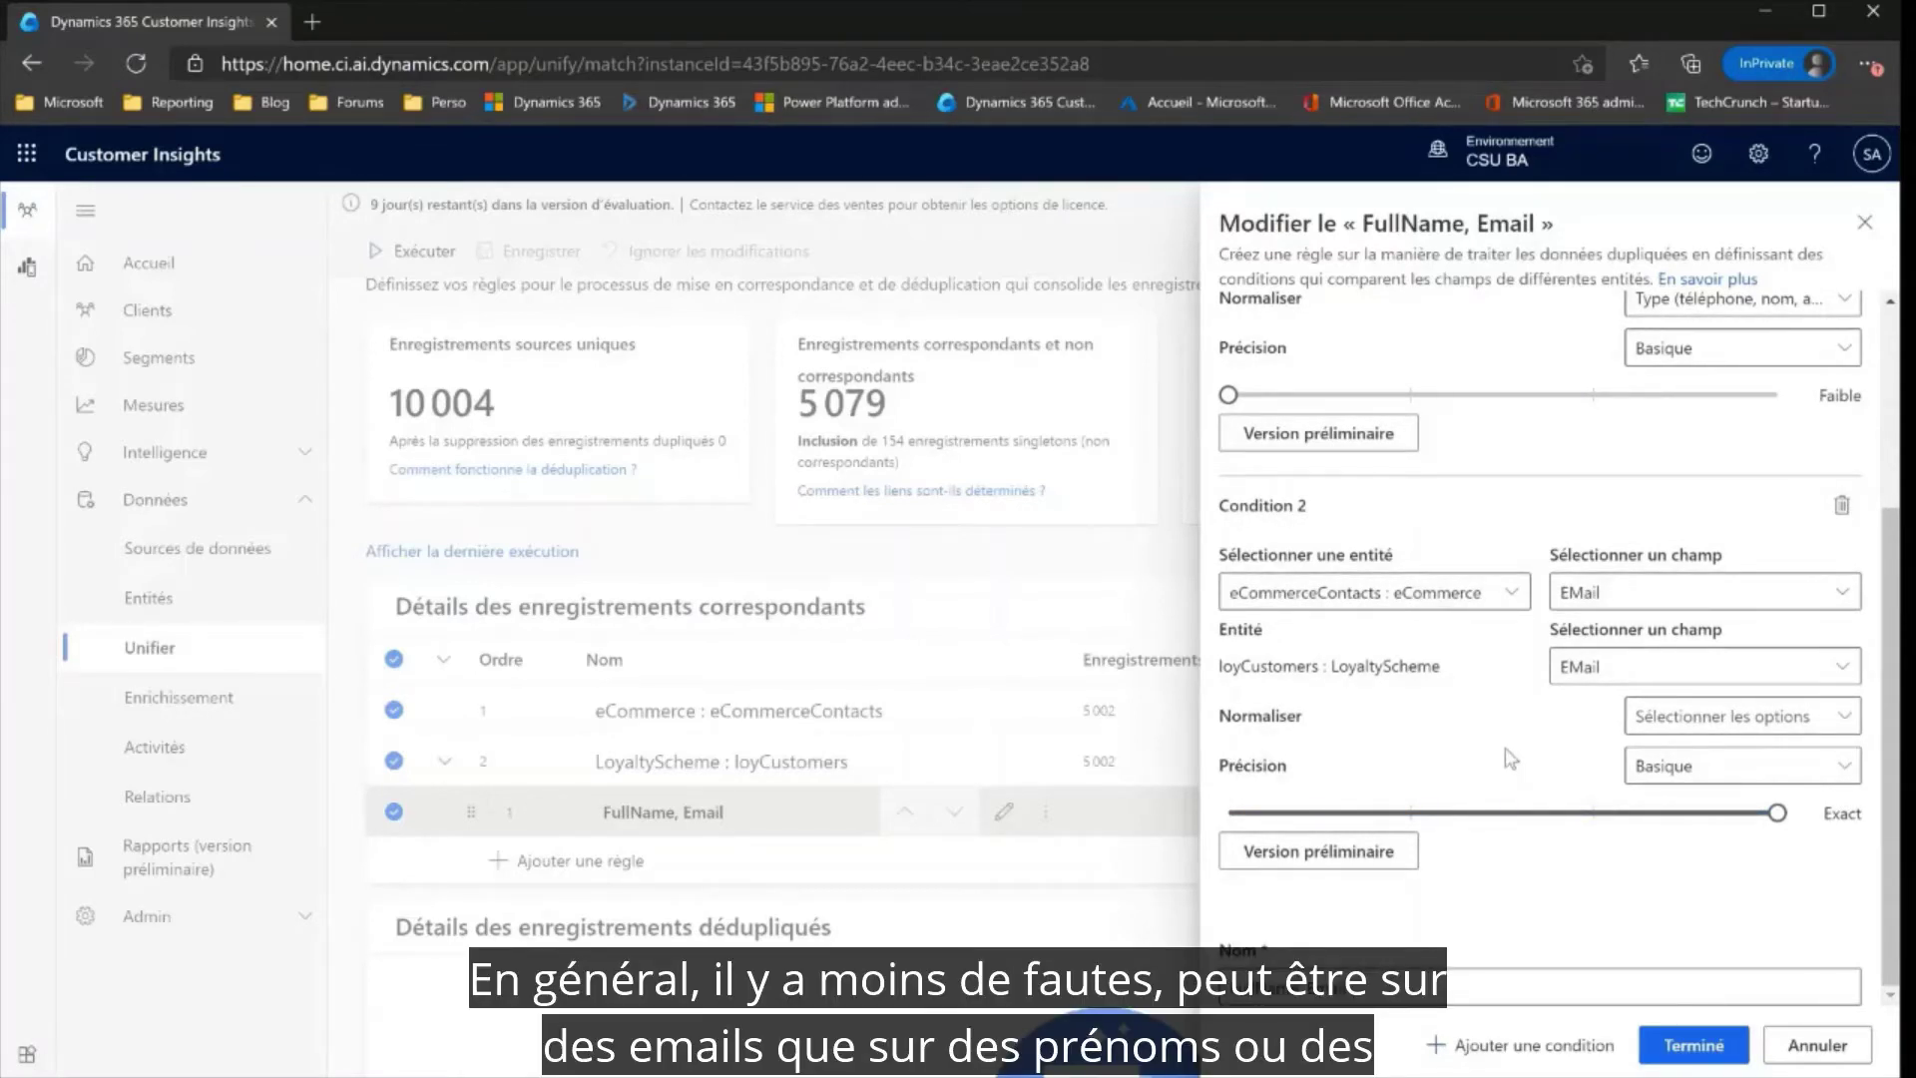
left_click(1700, 1045)
scroll(1260, 773, "up", 2)
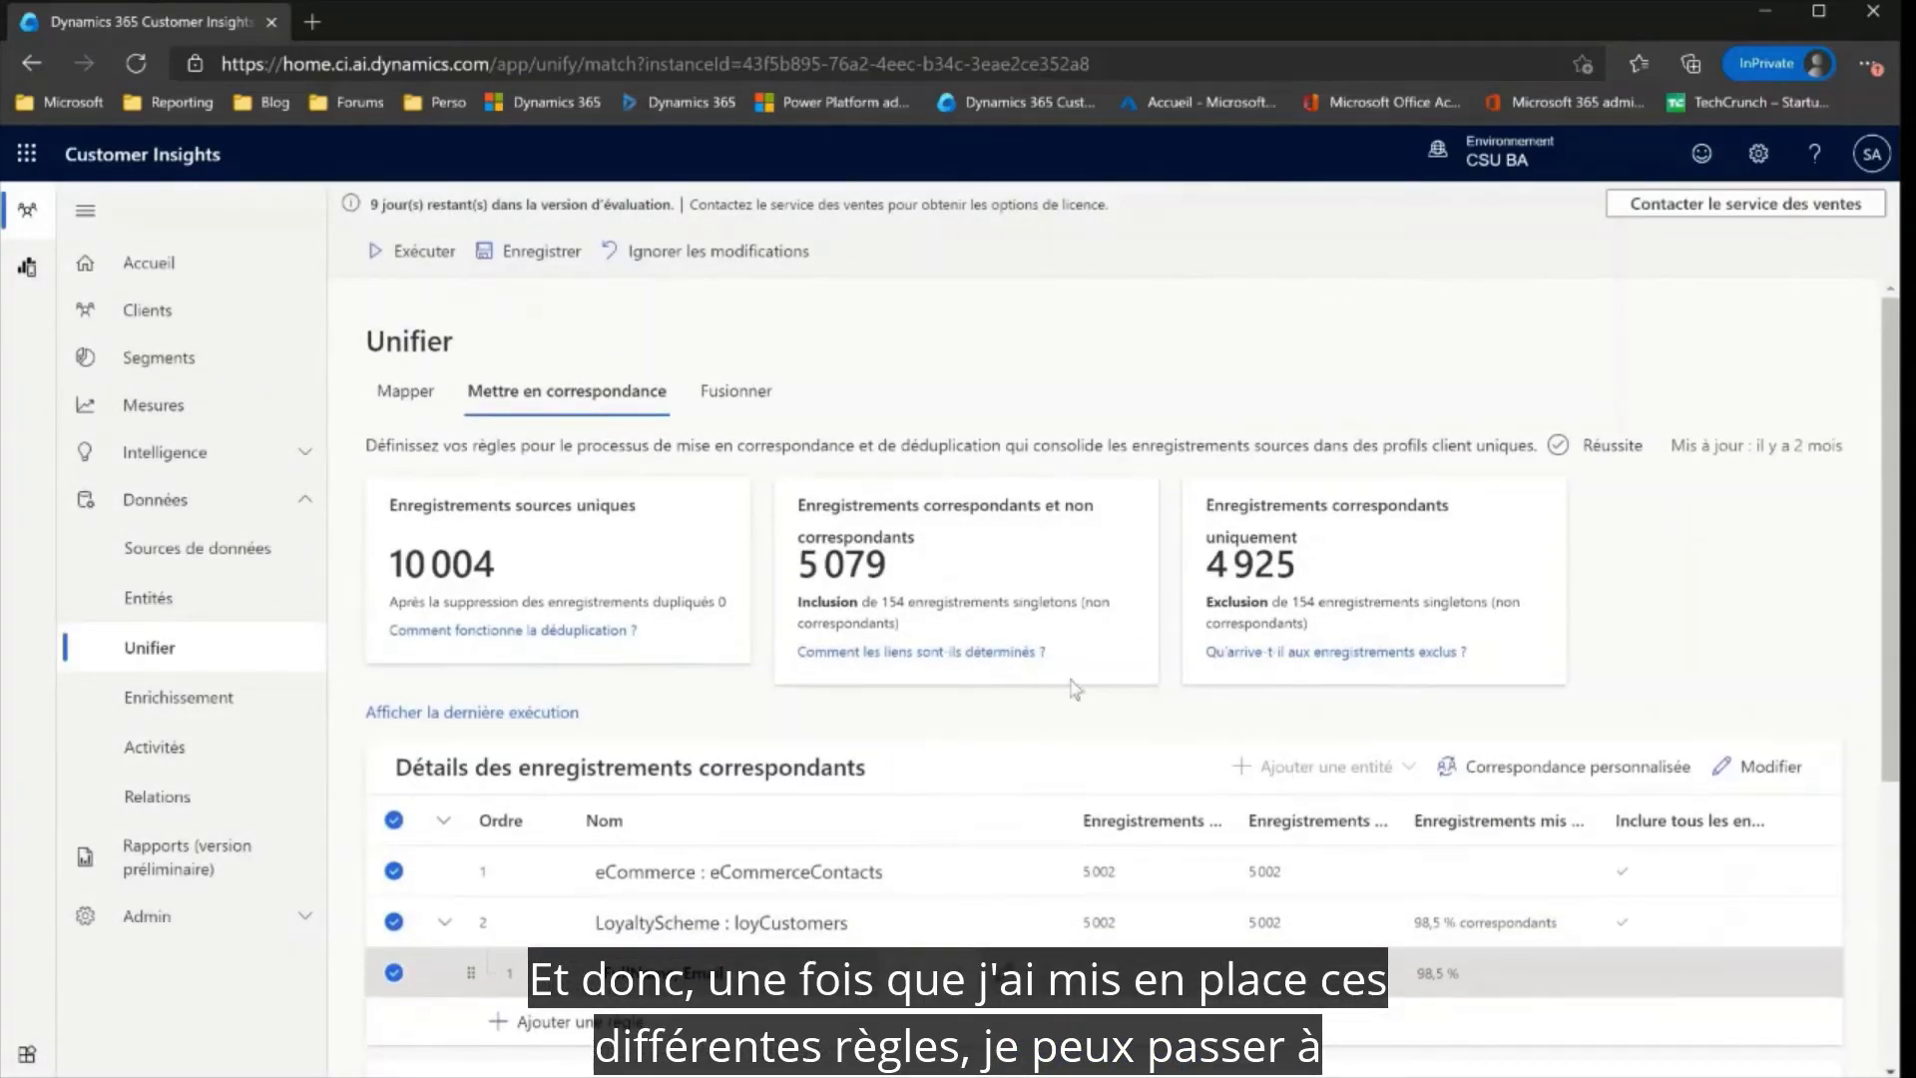
Open the merge stage of unification, discarding unsaved changes, and review the customer fields with their source entities
left_click(738, 394)
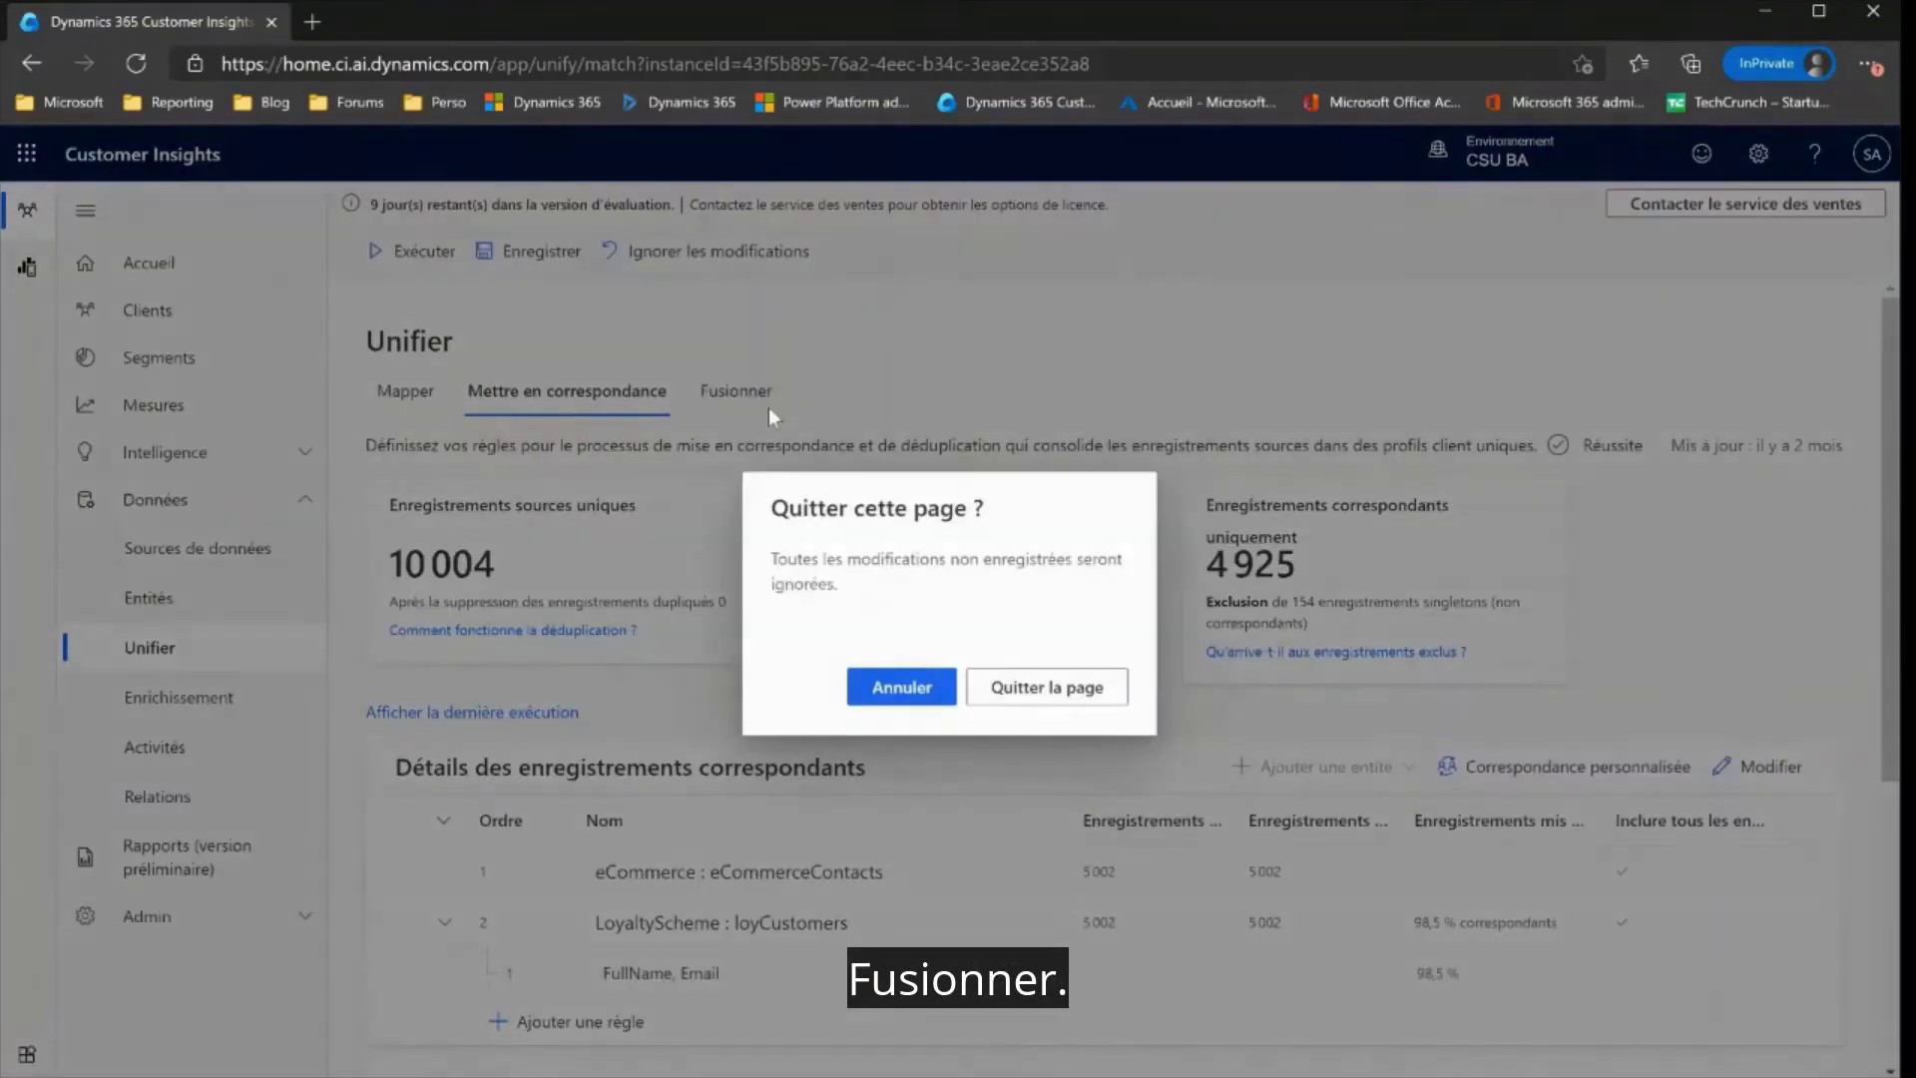
left_click(1045, 685)
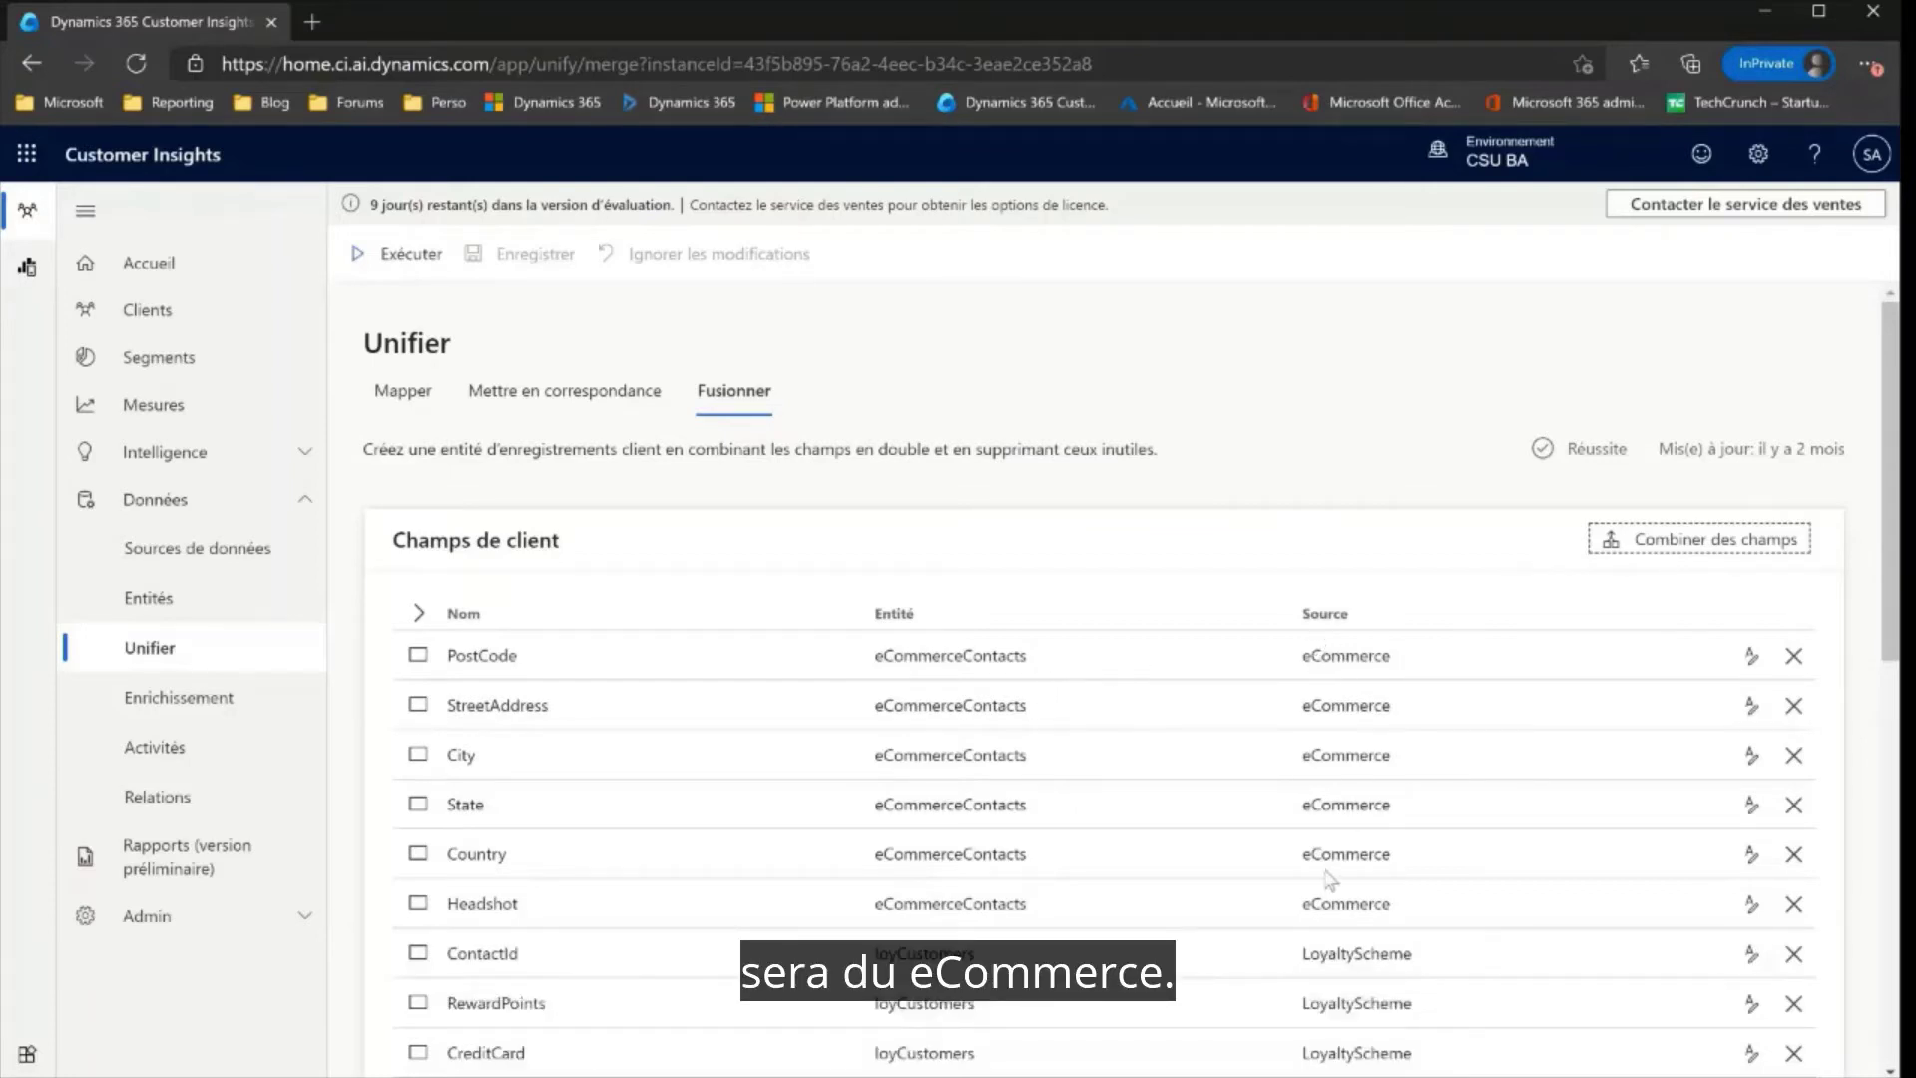
scroll(1079, 819, "down", 2)
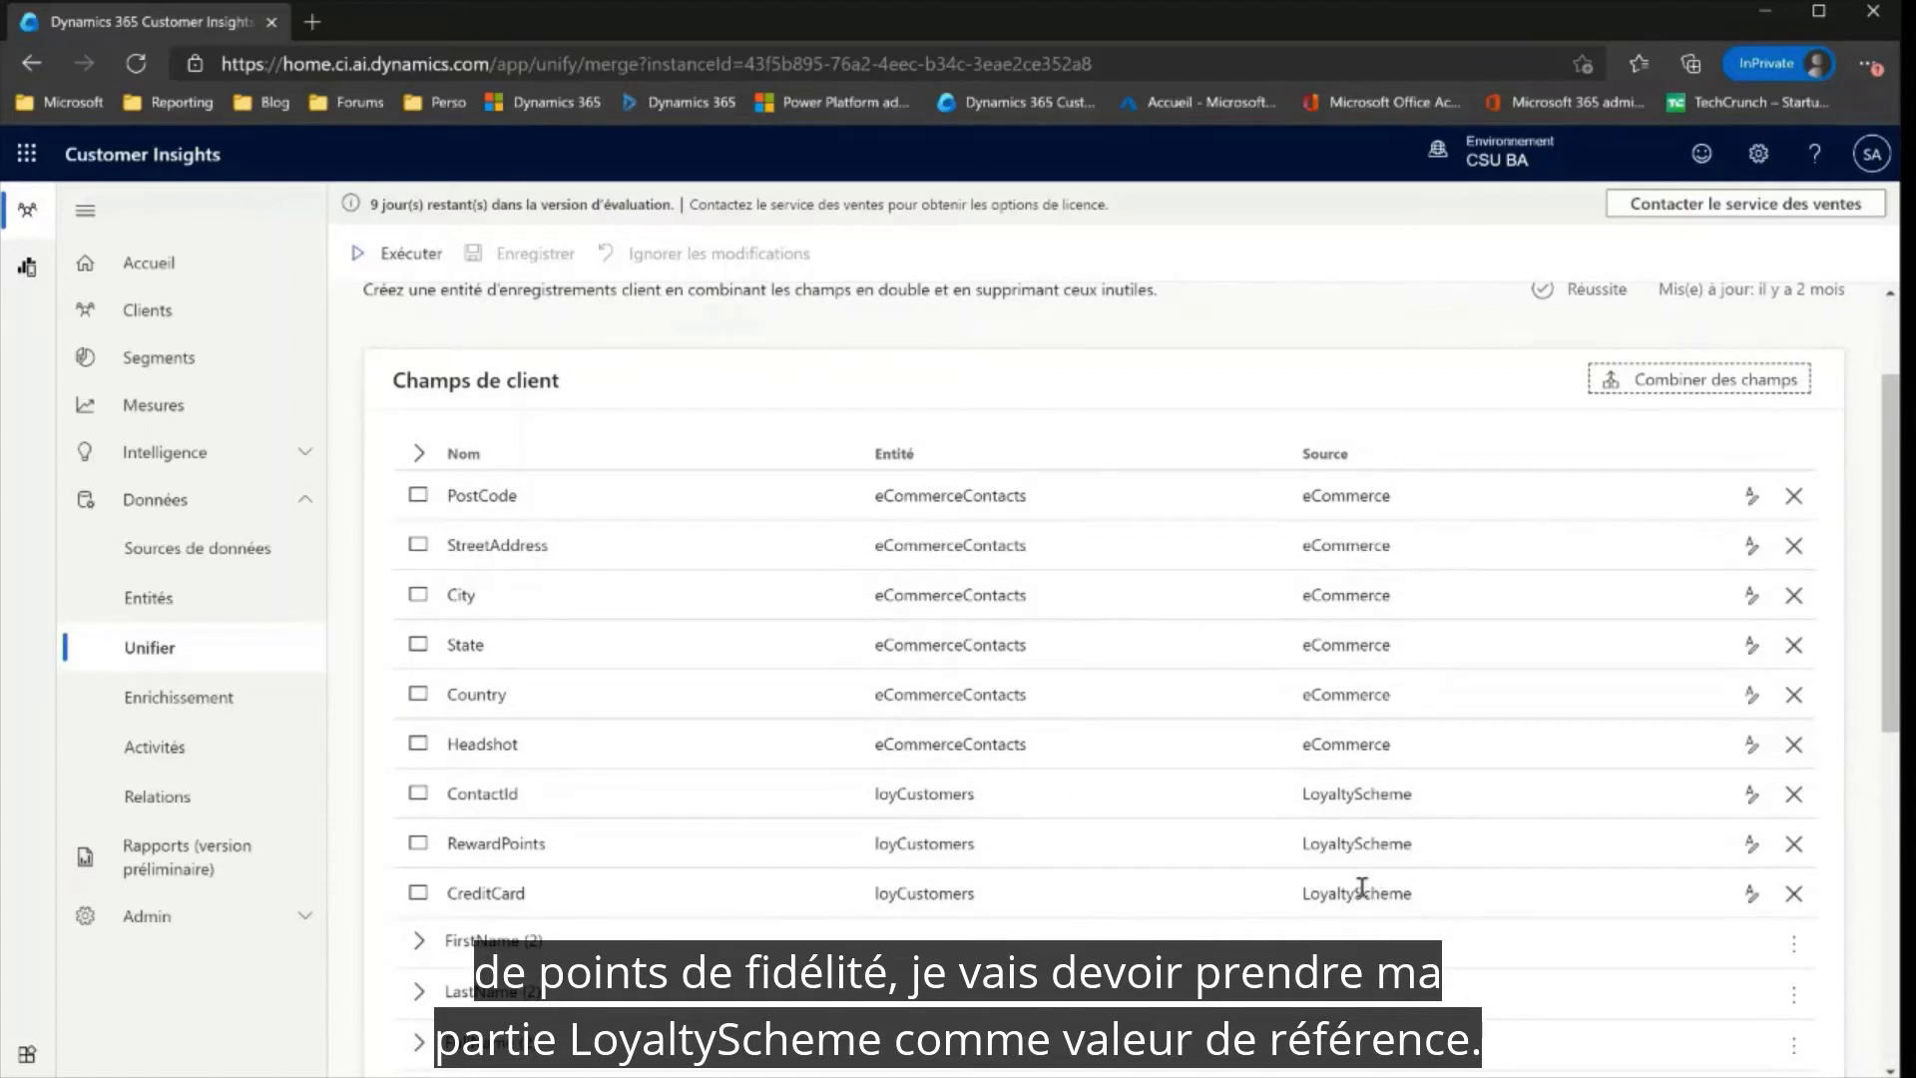
scroll(1337, 878, "down", 2)
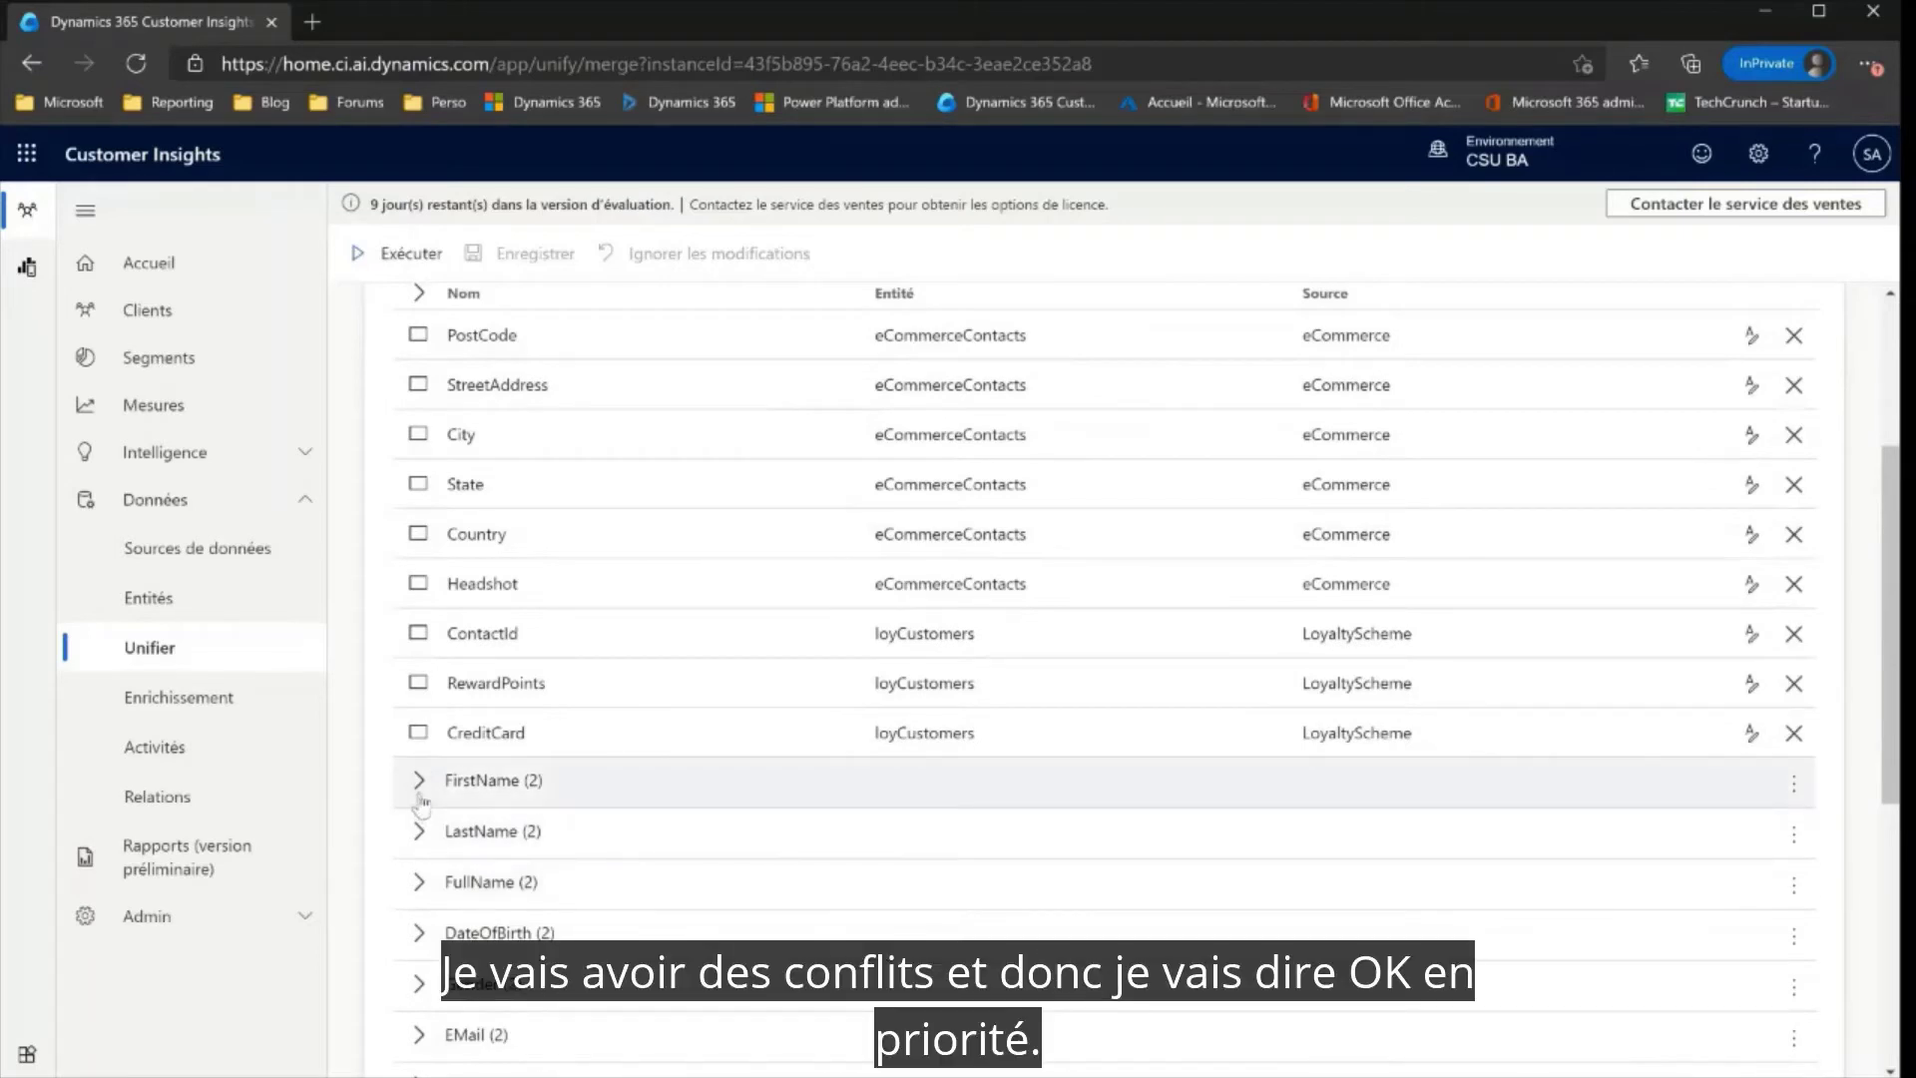
Examine the source priority ranking of the combined FirstName, LastName and FullName fields
left_click(418, 790)
scroll(420, 841, "down", 2)
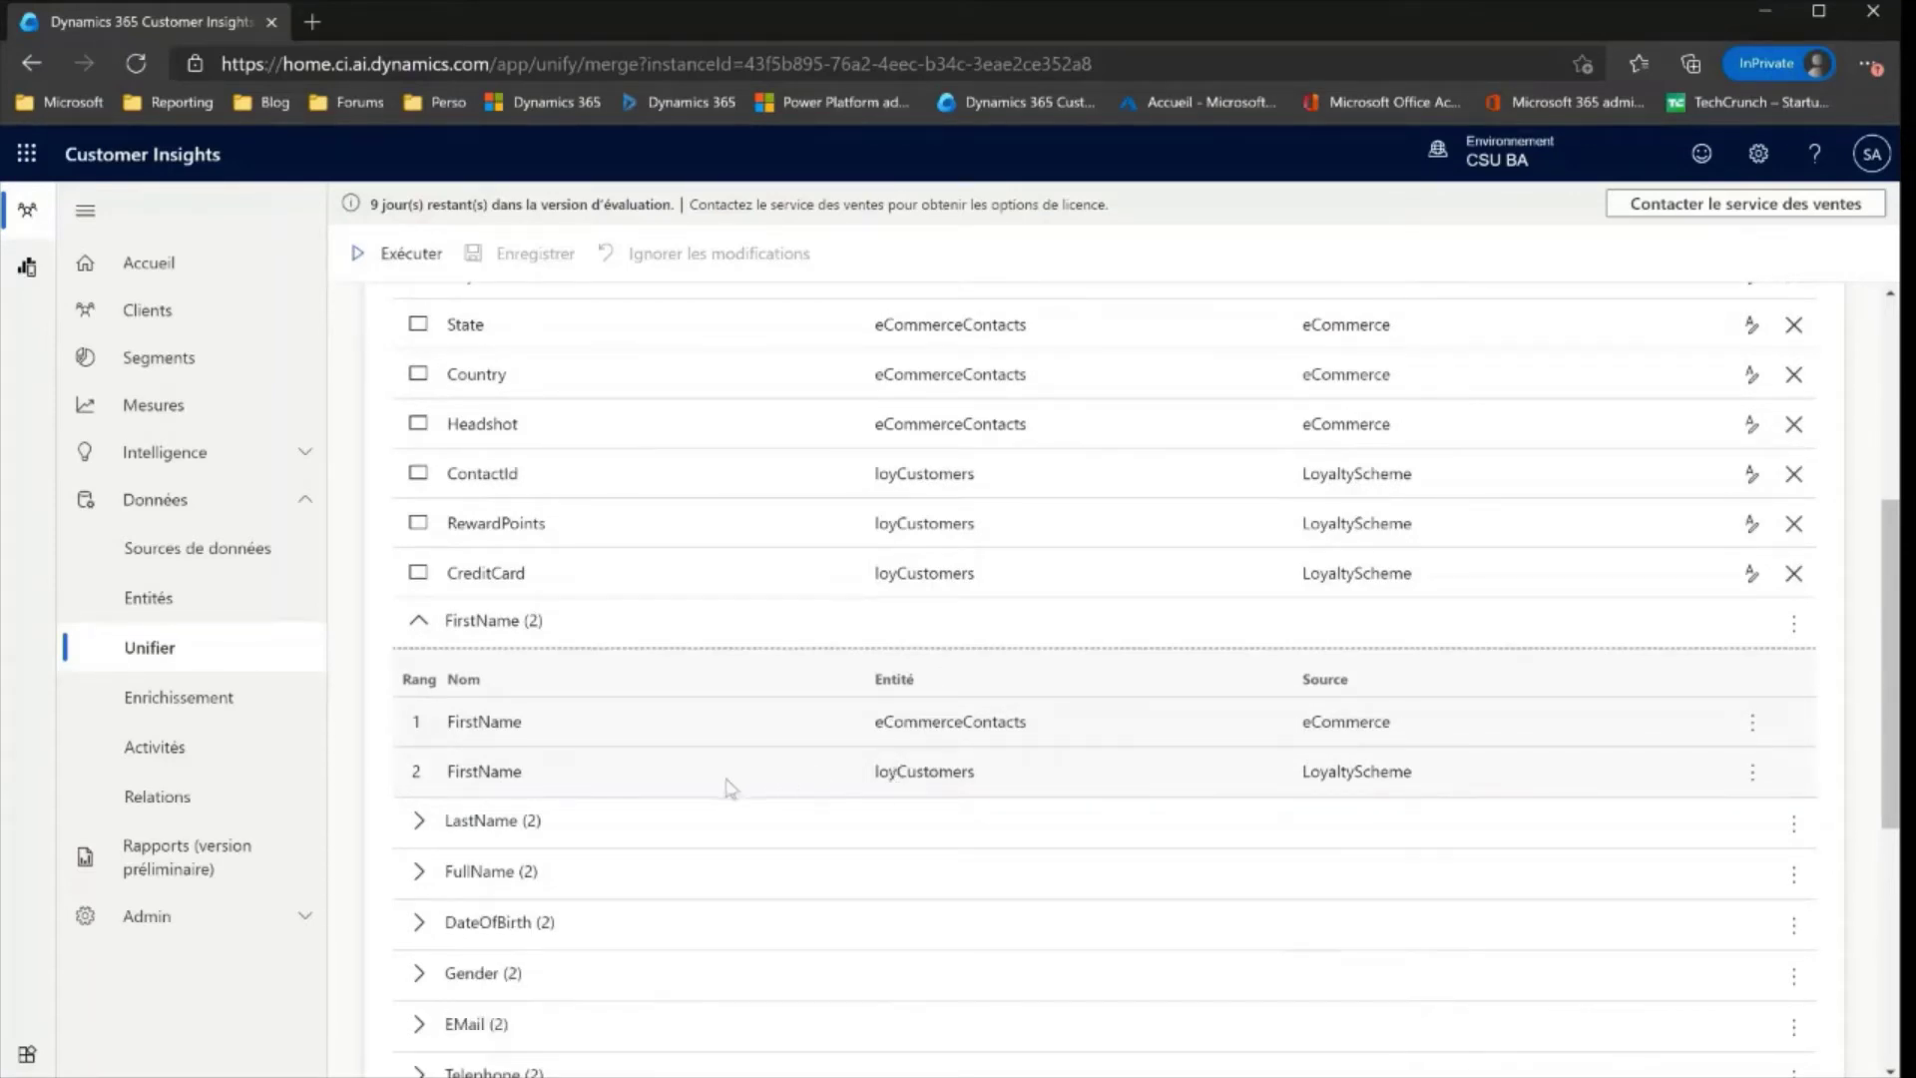
left_click_drag(869, 782, 997, 784)
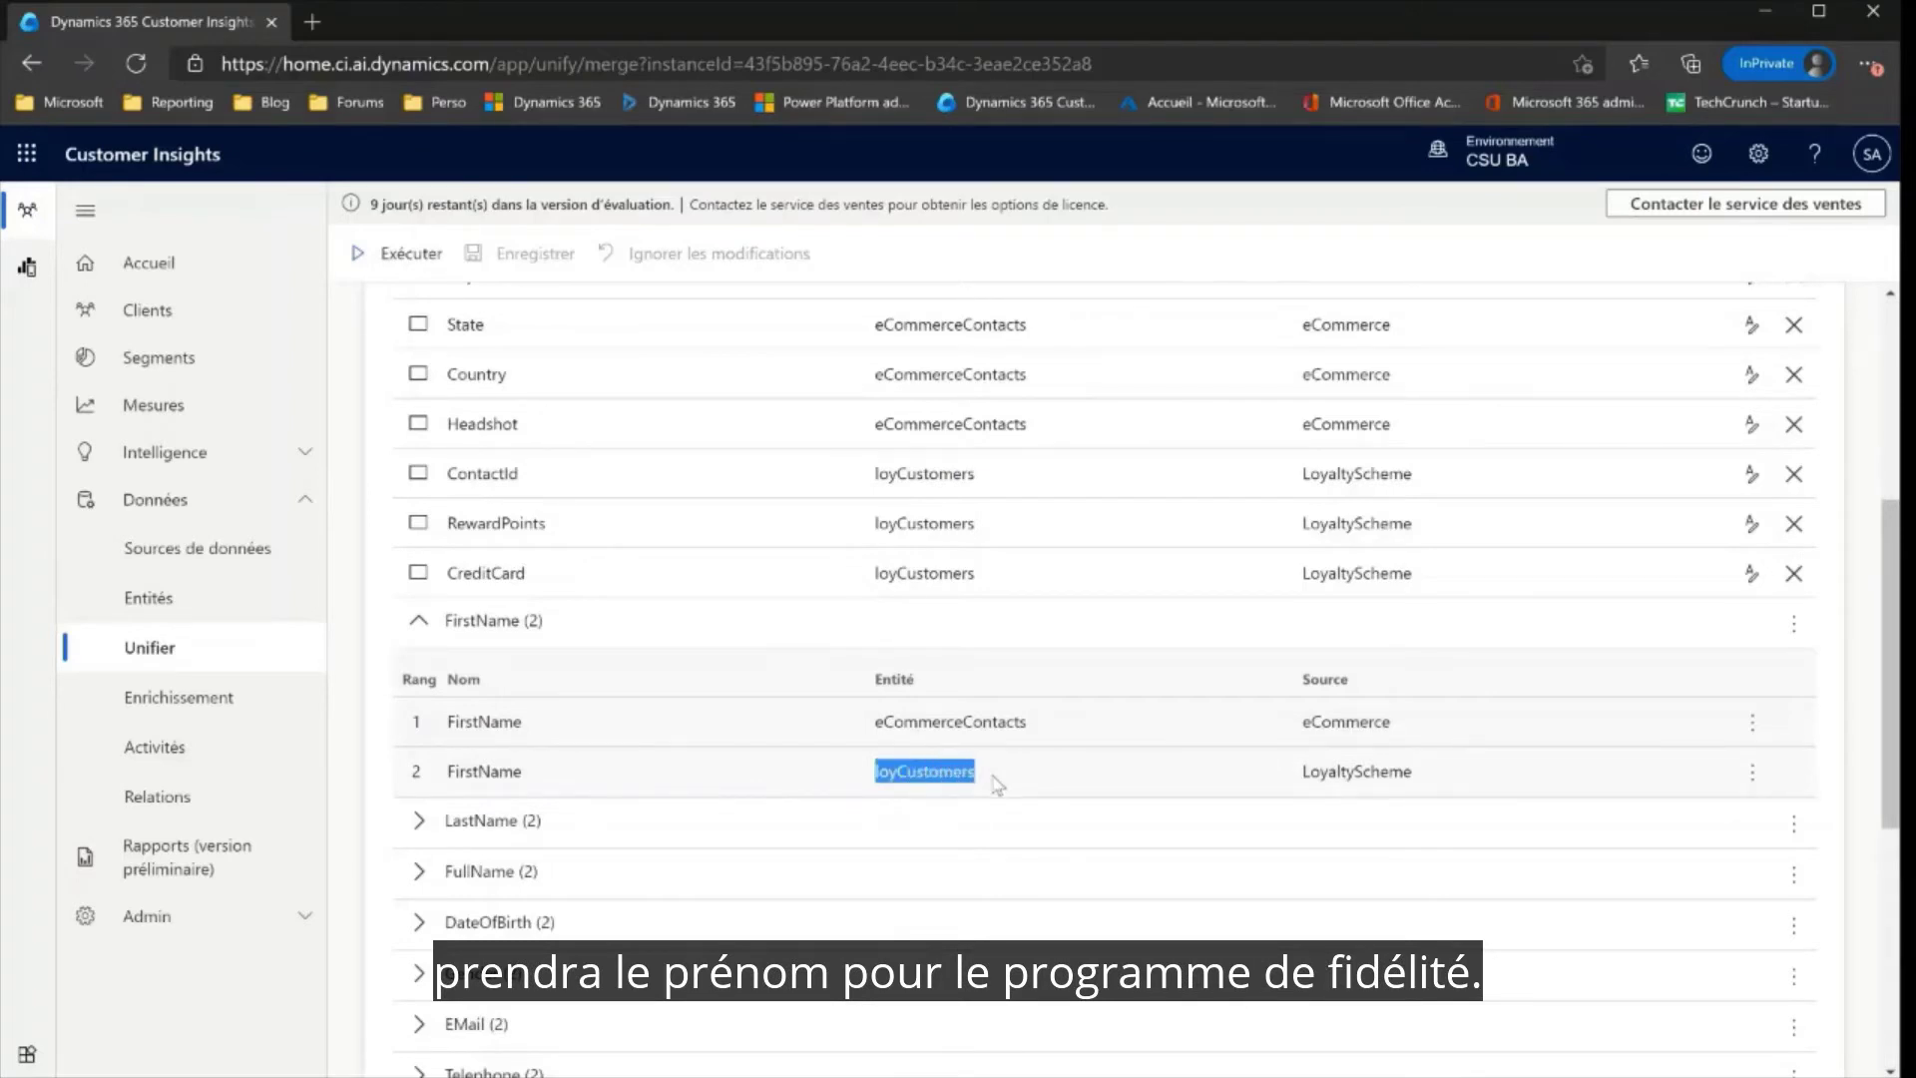
left_click(420, 823)
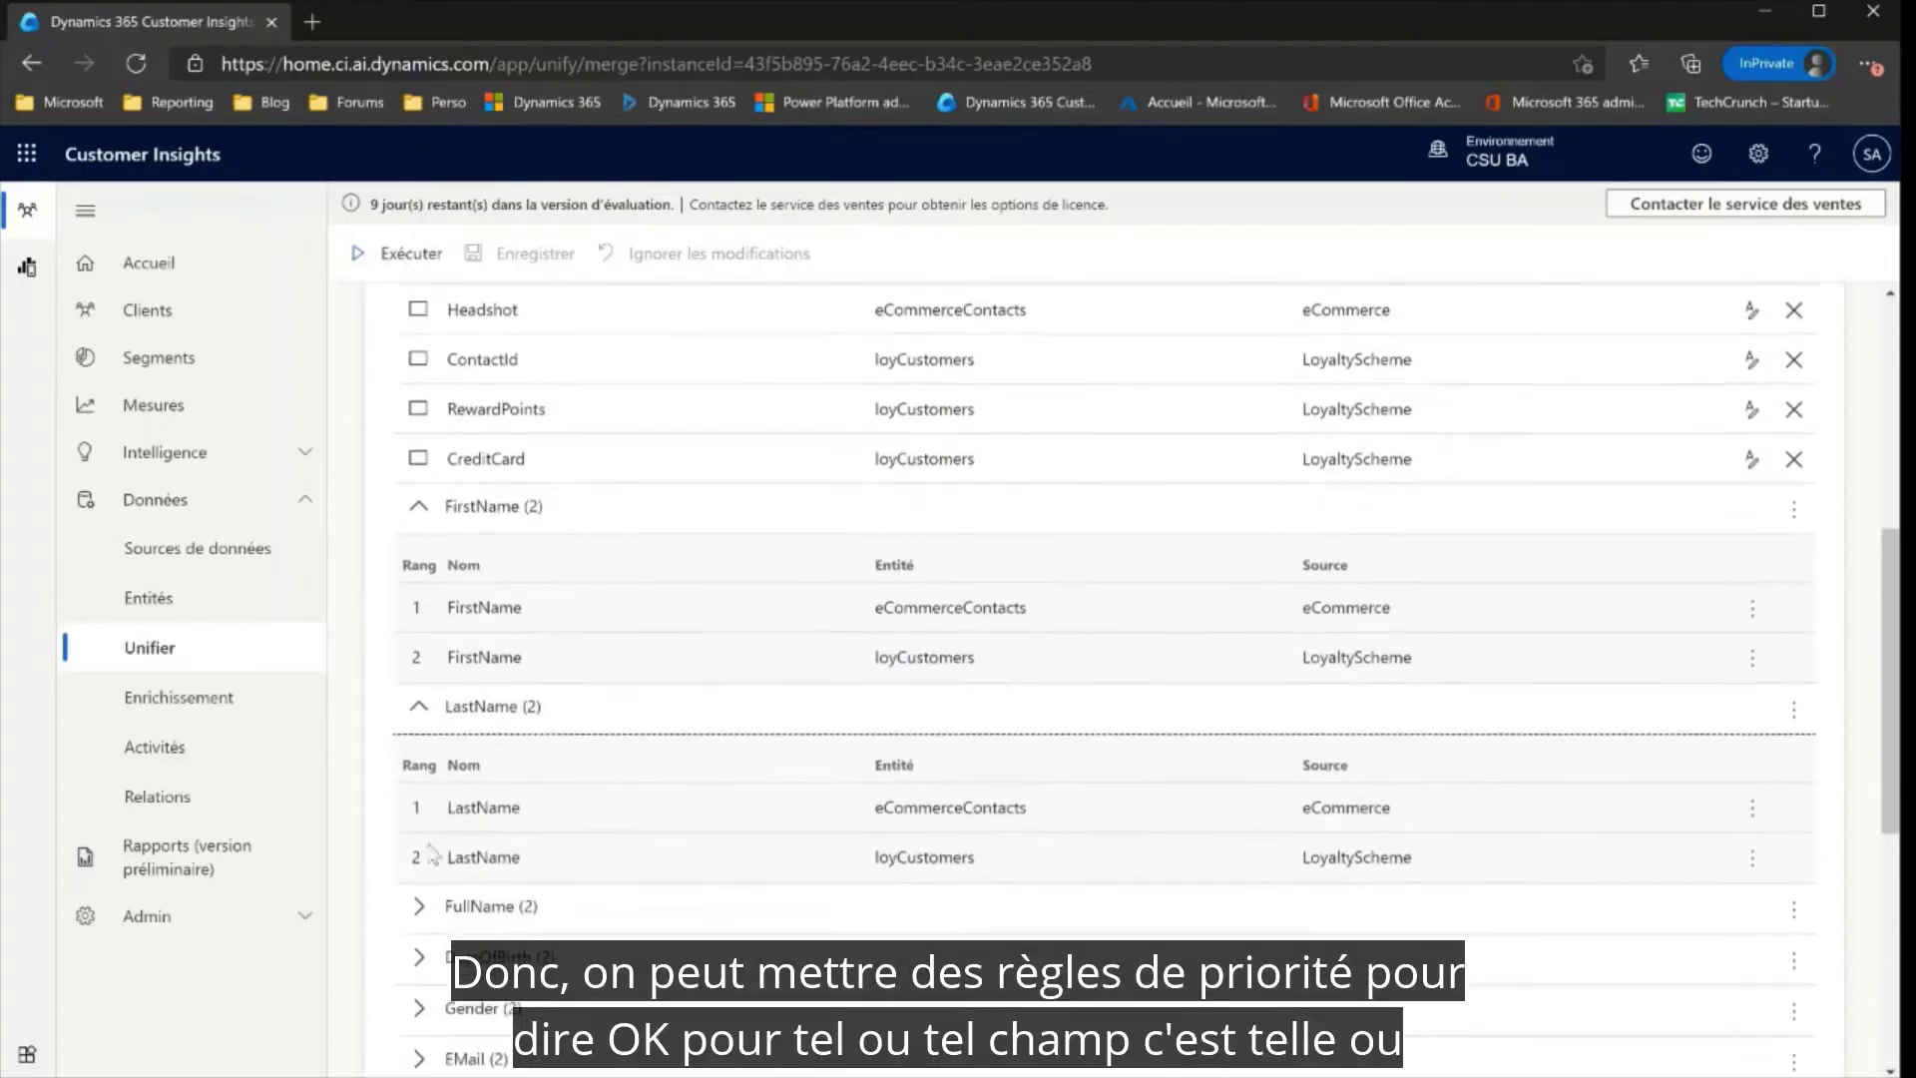
scroll(421, 868, "down", 2)
left_click(420, 874)
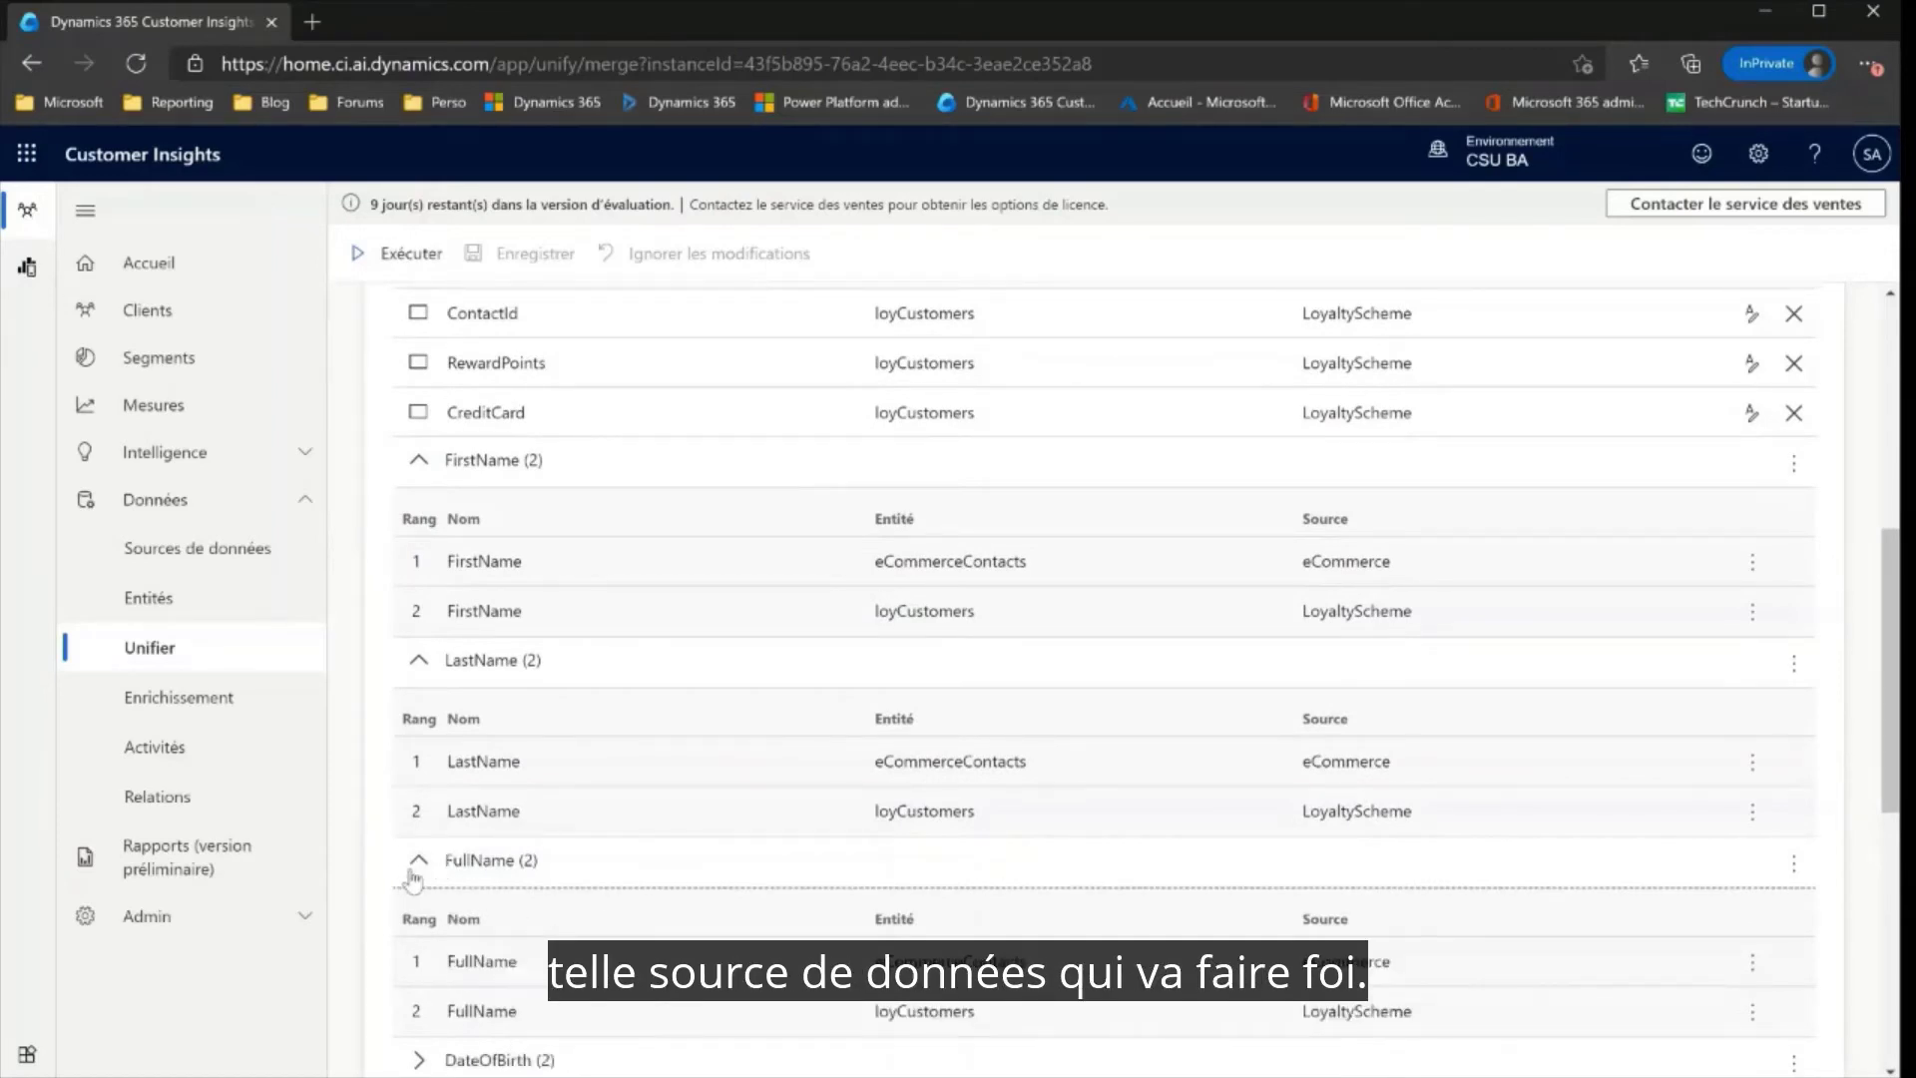
left_click(419, 858)
scroll(424, 709, "up", 3)
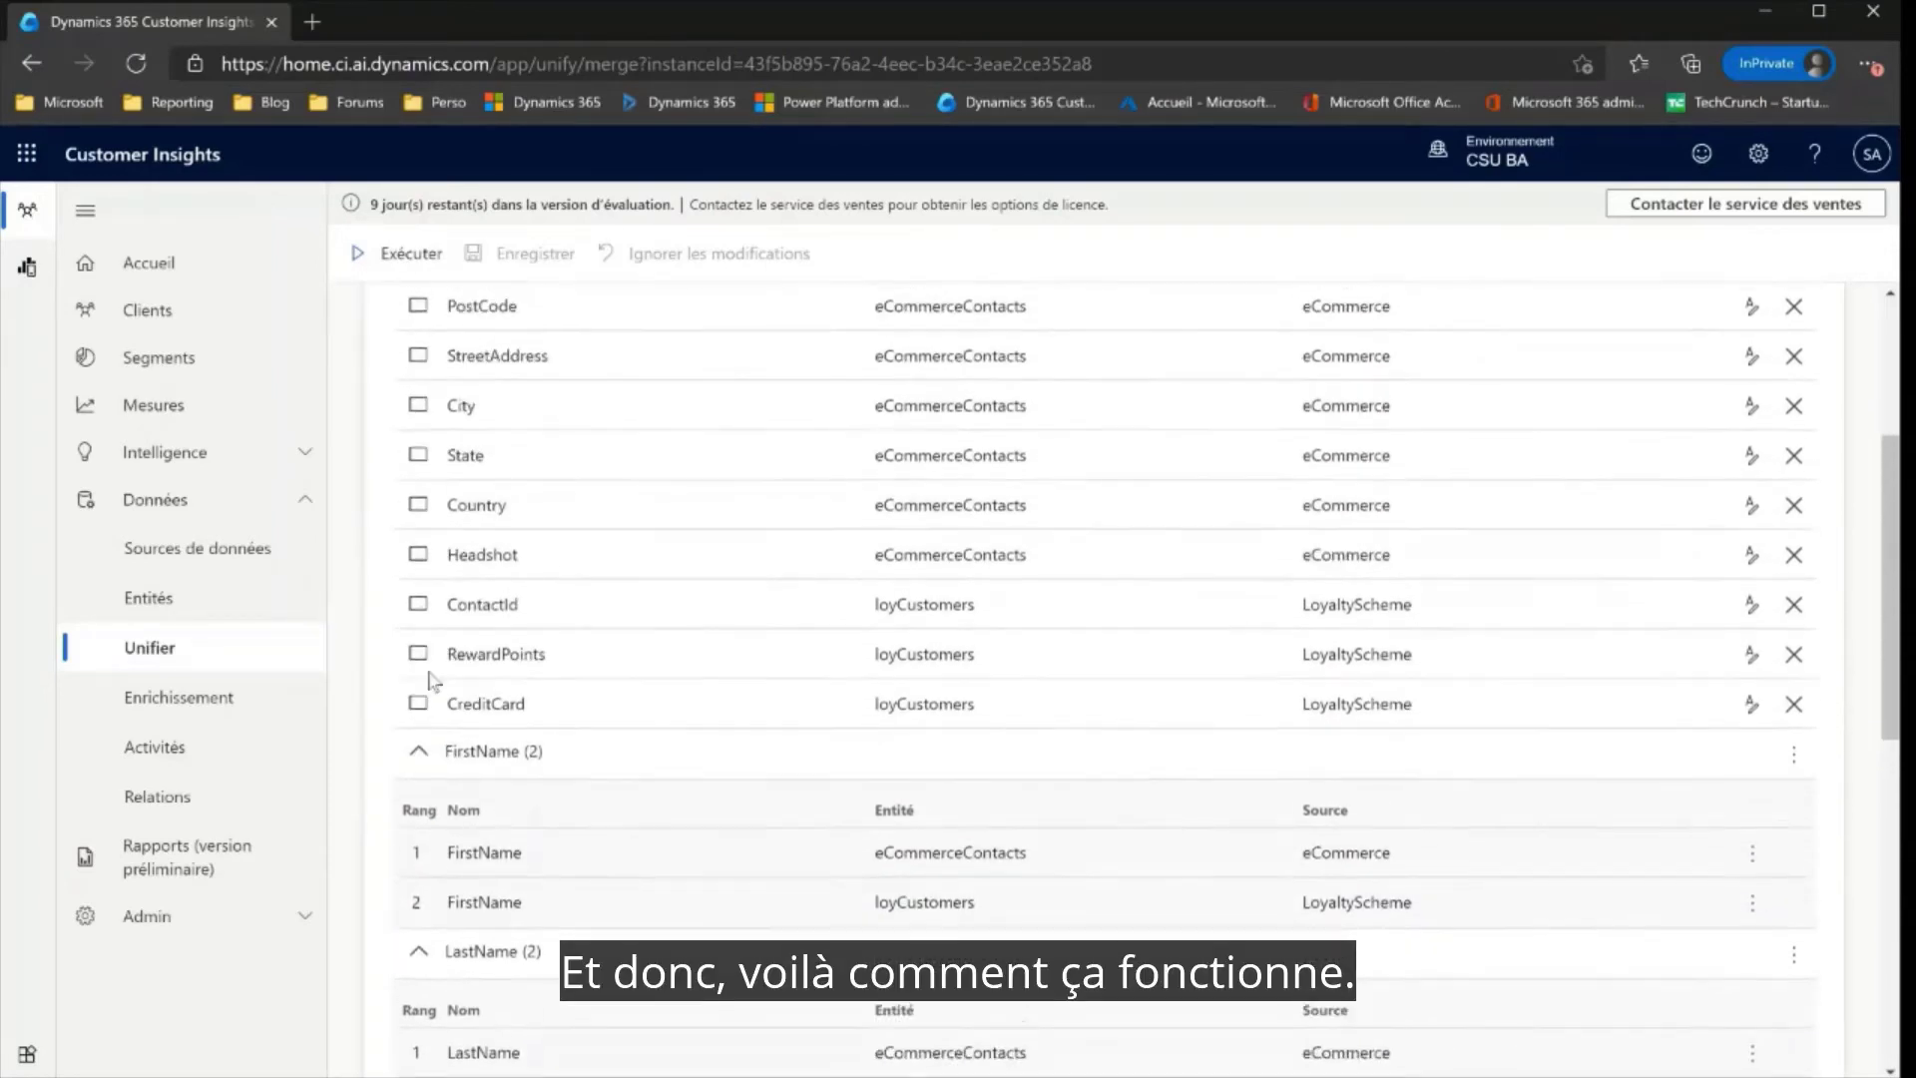
left_click(419, 781)
scroll(419, 699, "up", 4)
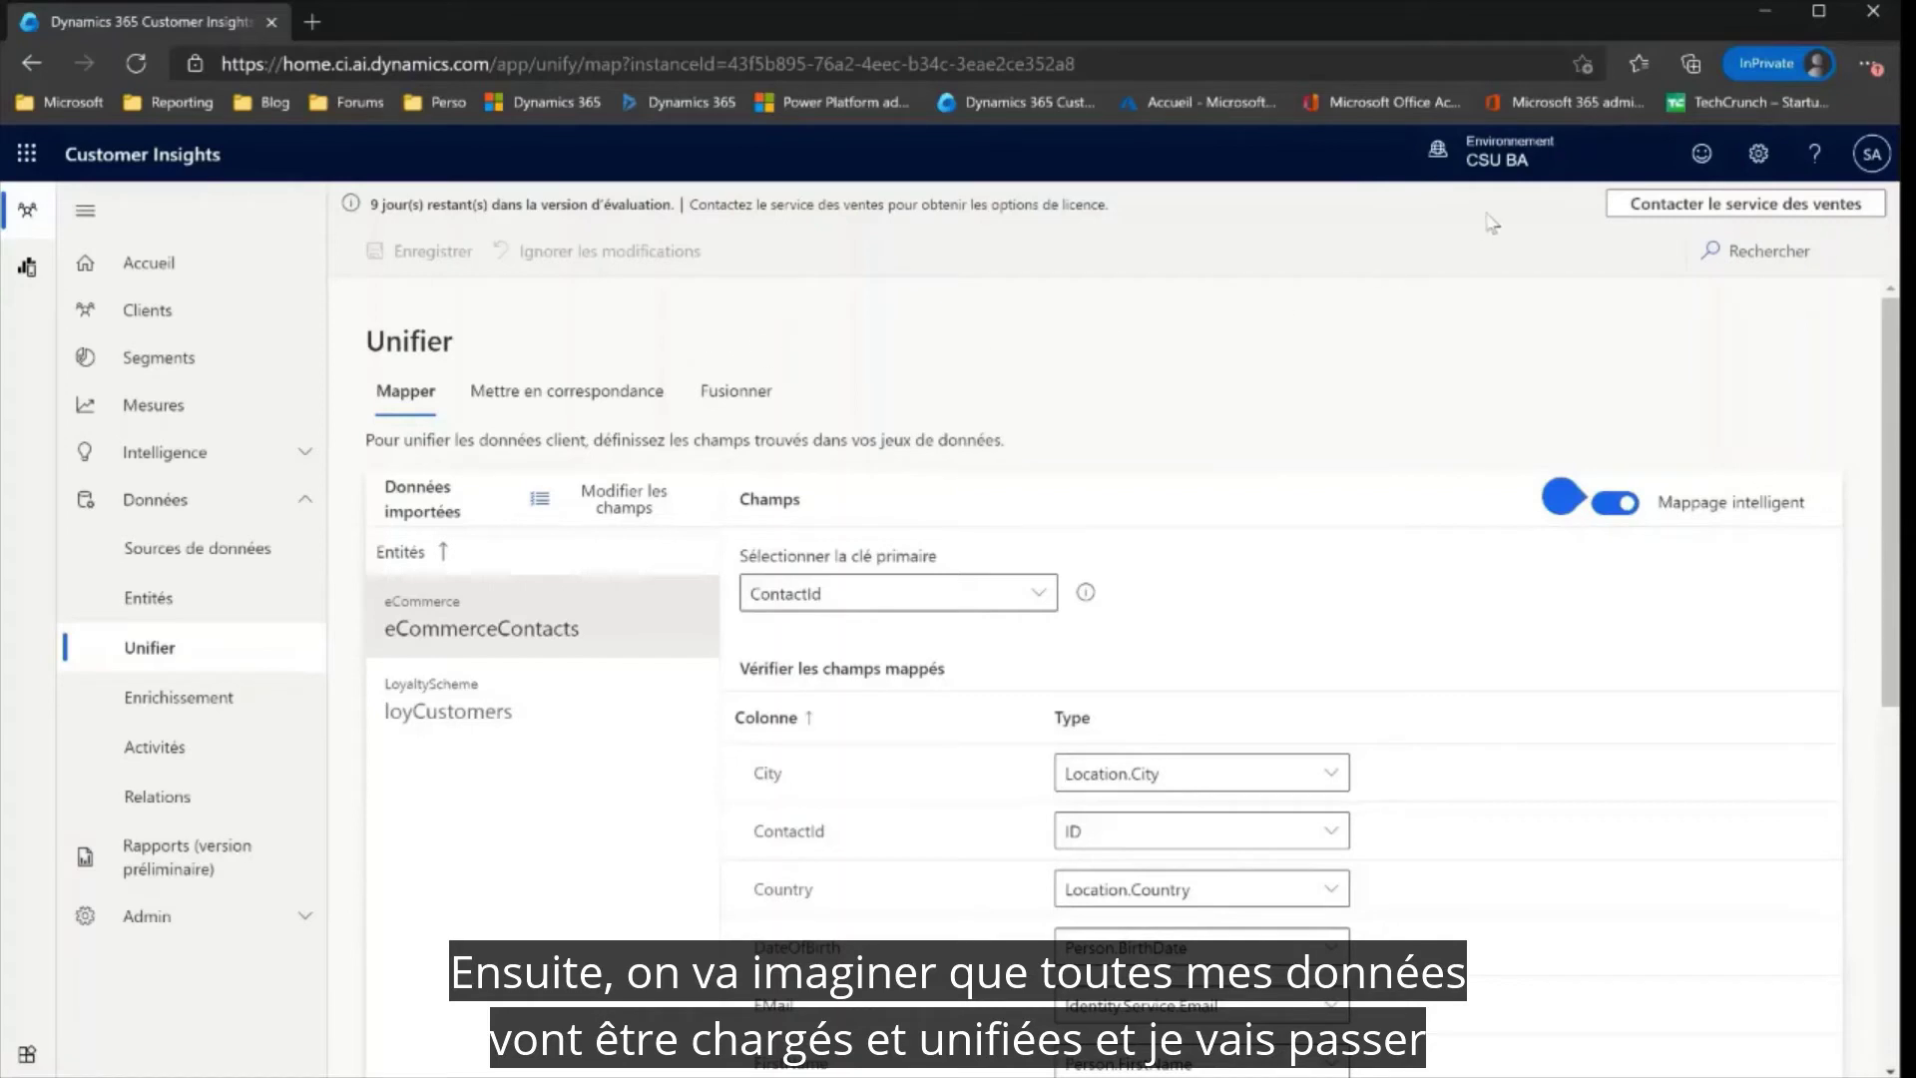
Switch to the Vente au détail Démonstration environment and open its list of segments
left_click(1574, 155)
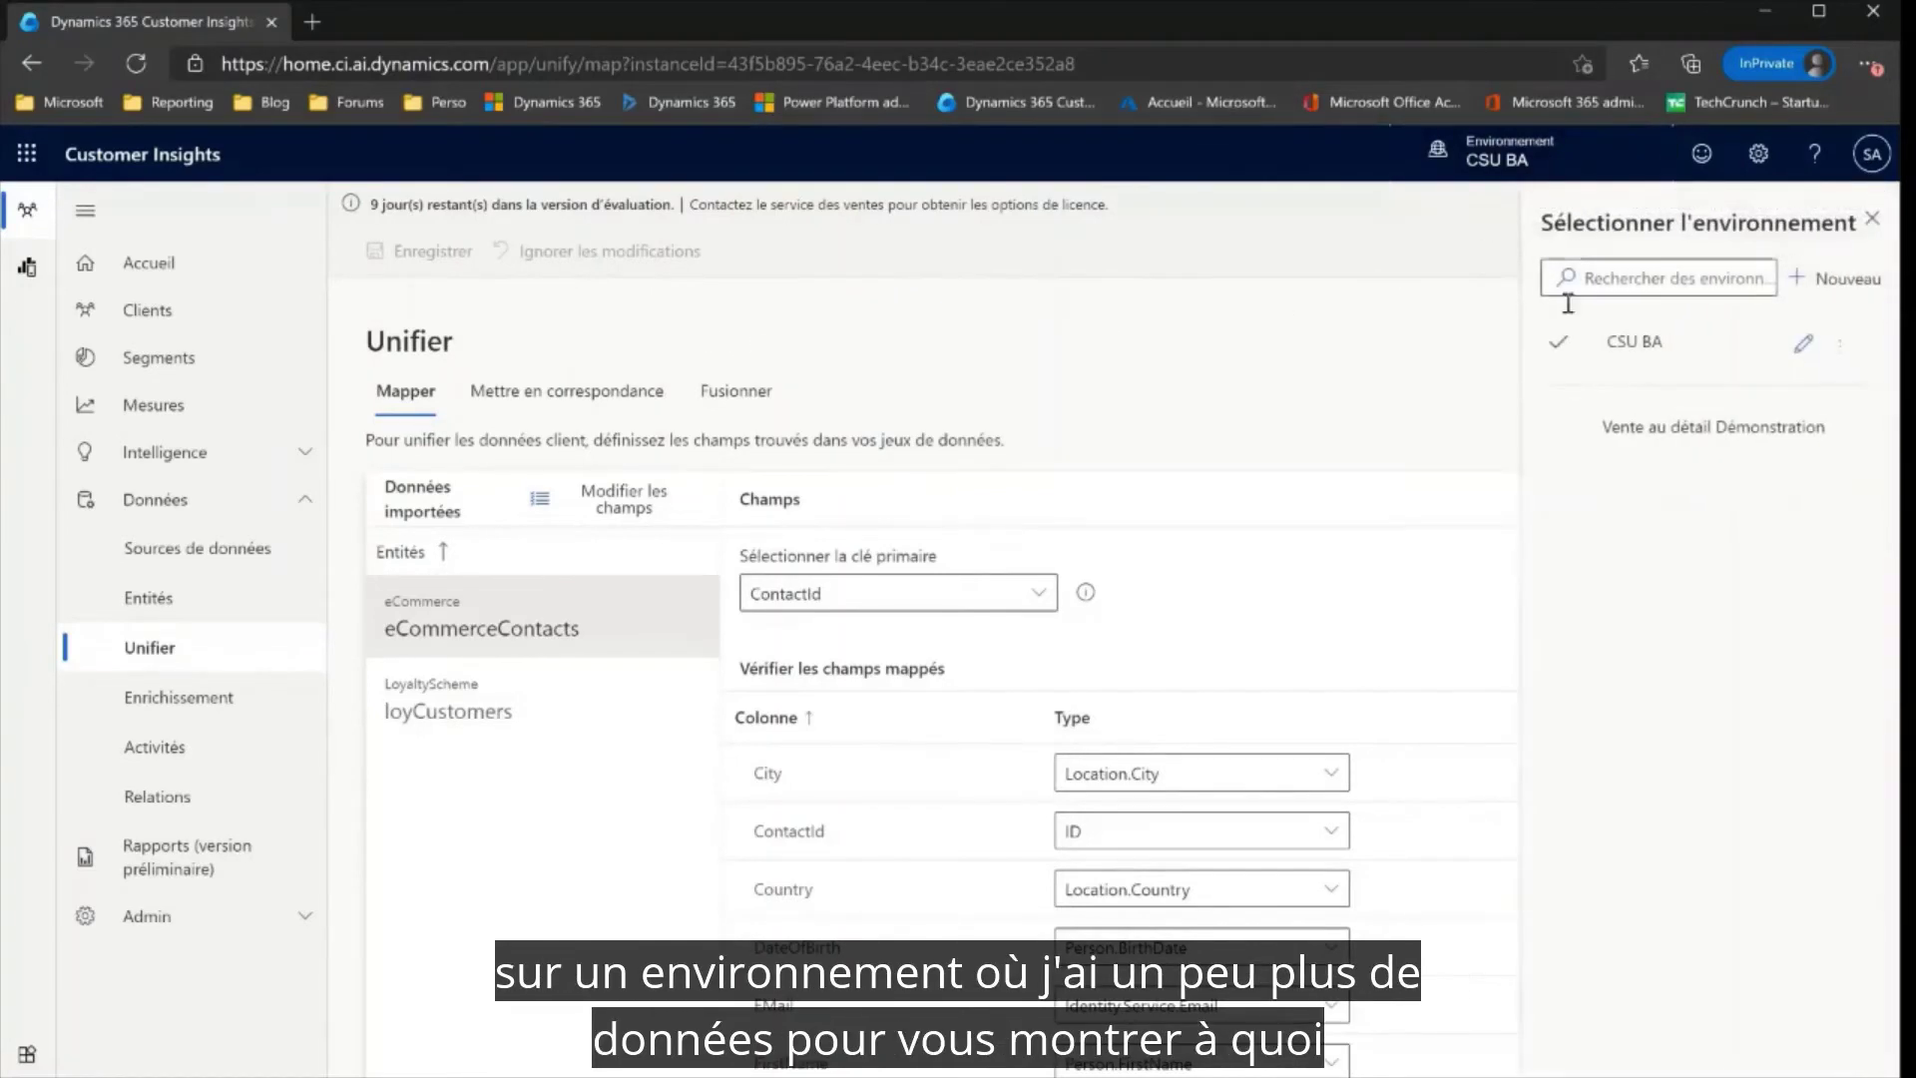
left_click(1637, 428)
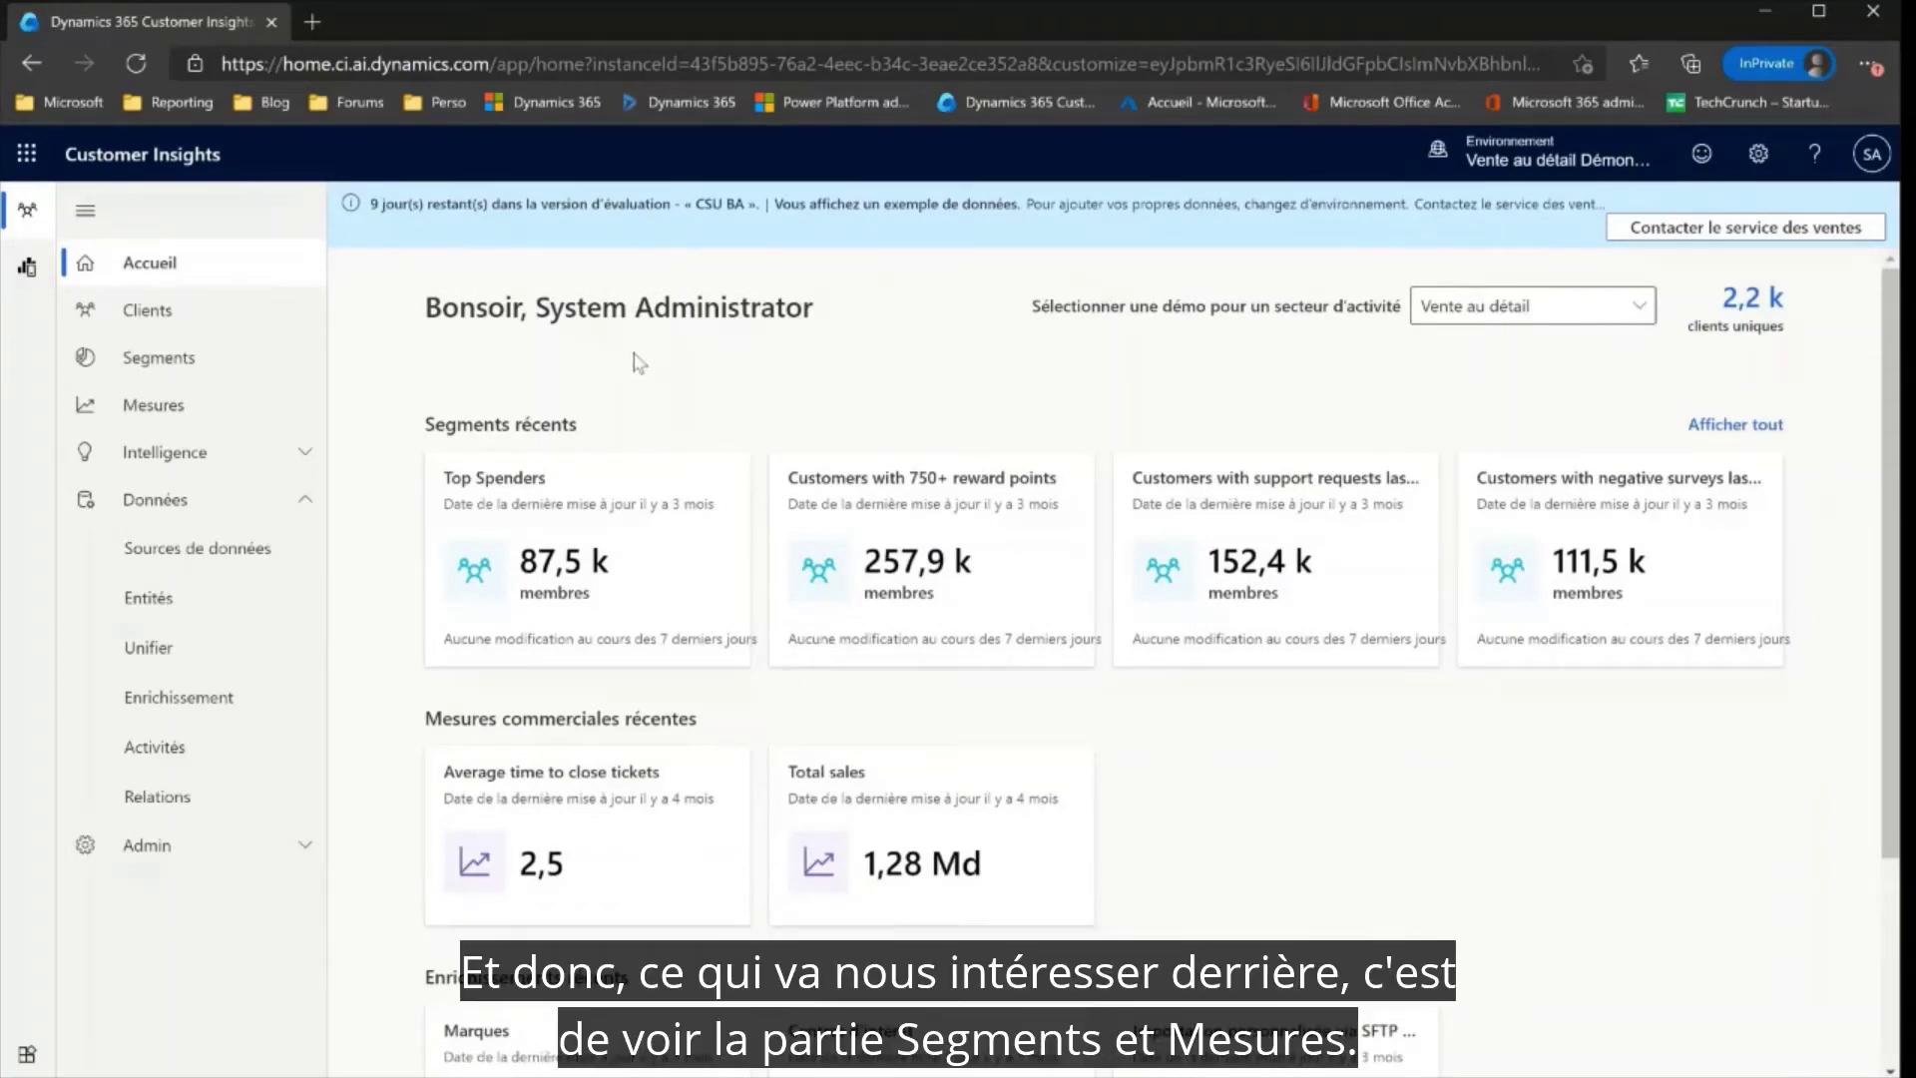
left_click(189, 359)
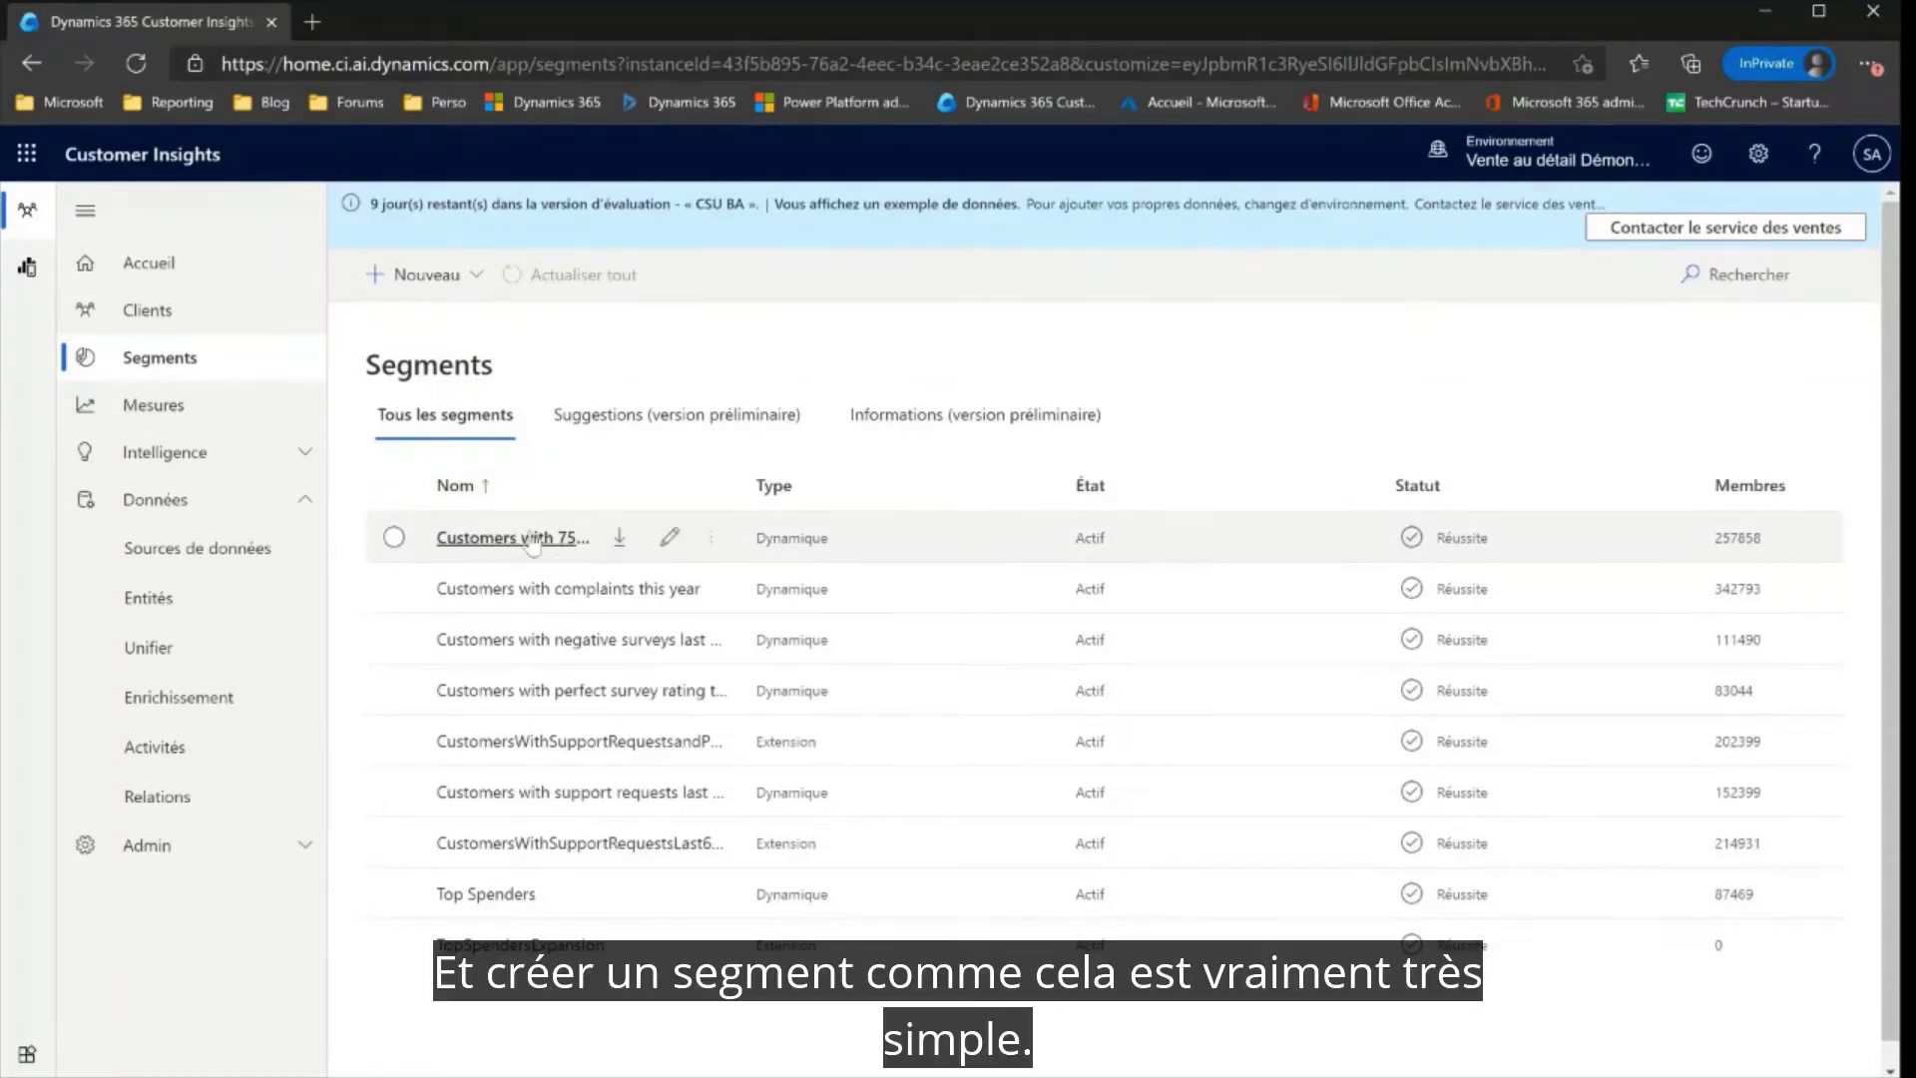
Open the "Customers with 750+ reward points" segment for editing, review its RewardsPoints filter condition and return to the segment list
left_click(671, 539)
left_click(1064, 716)
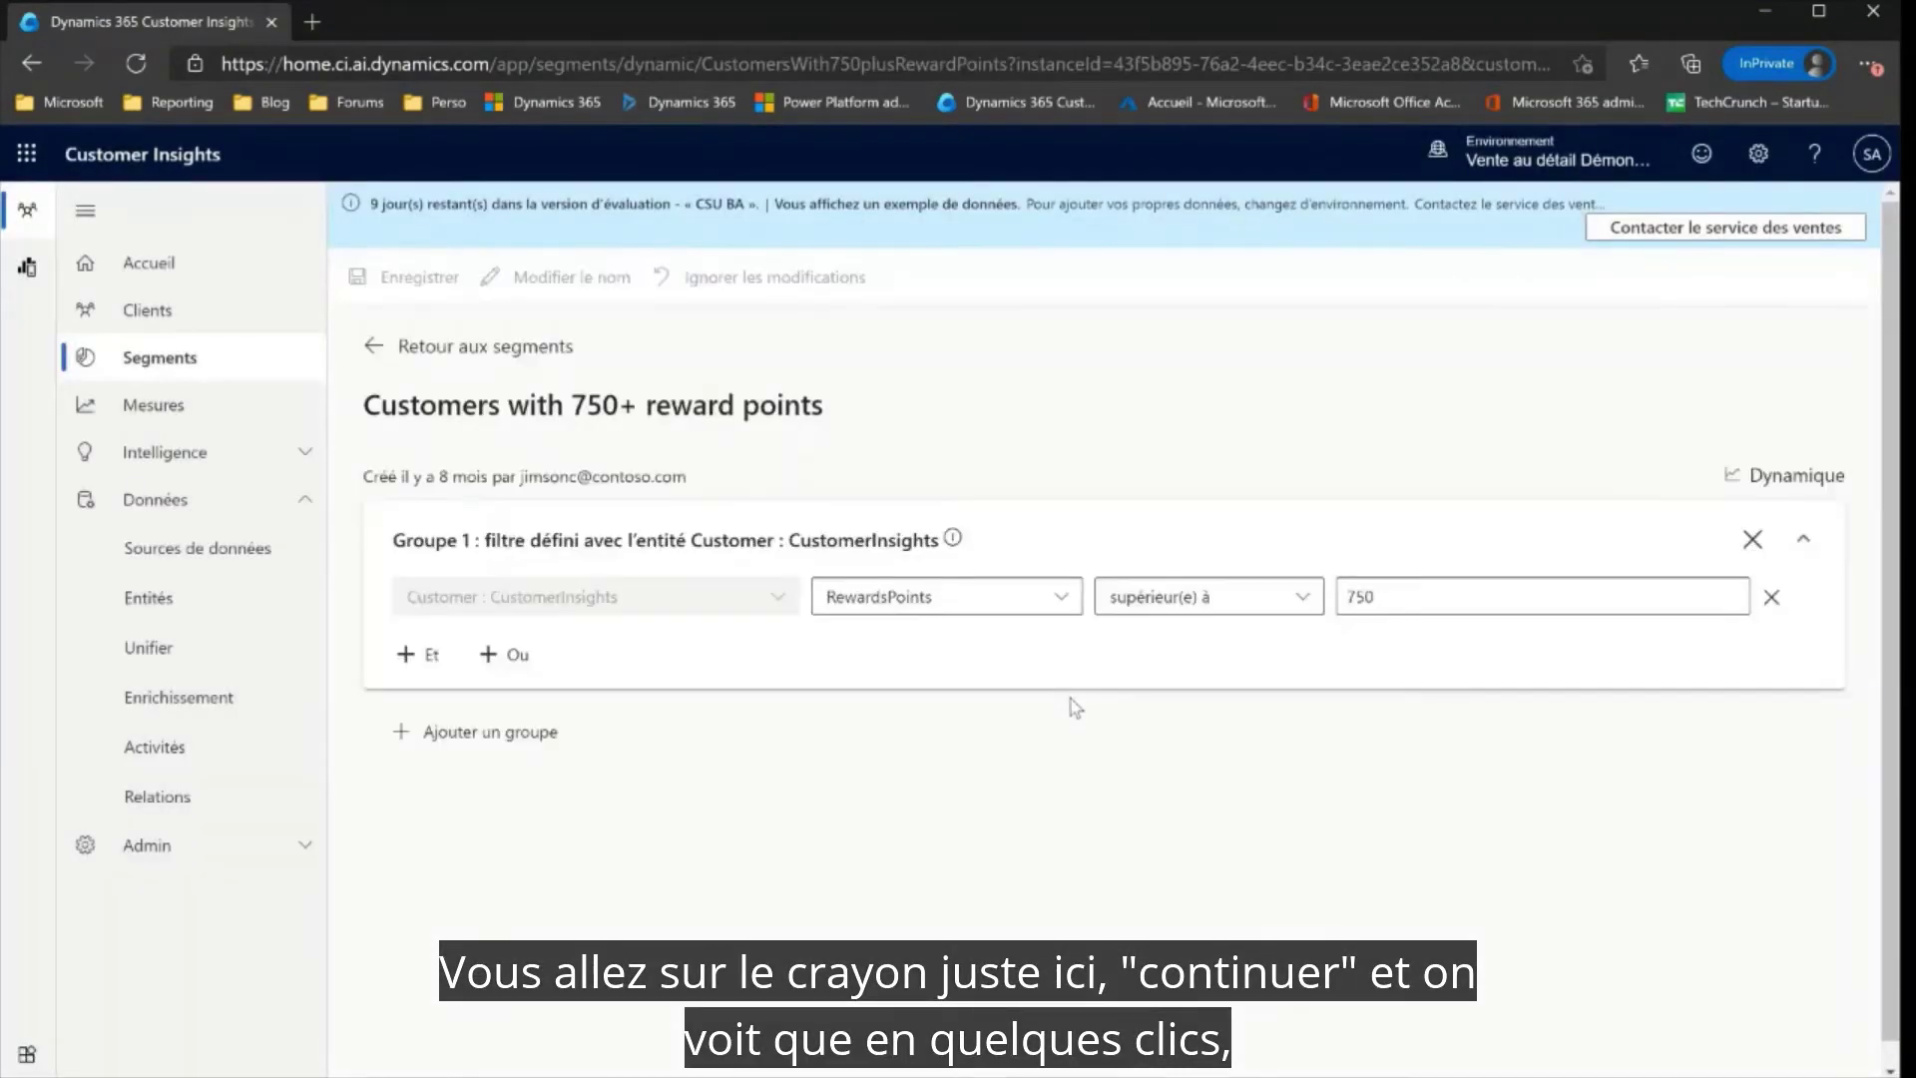
left_click(1043, 602)
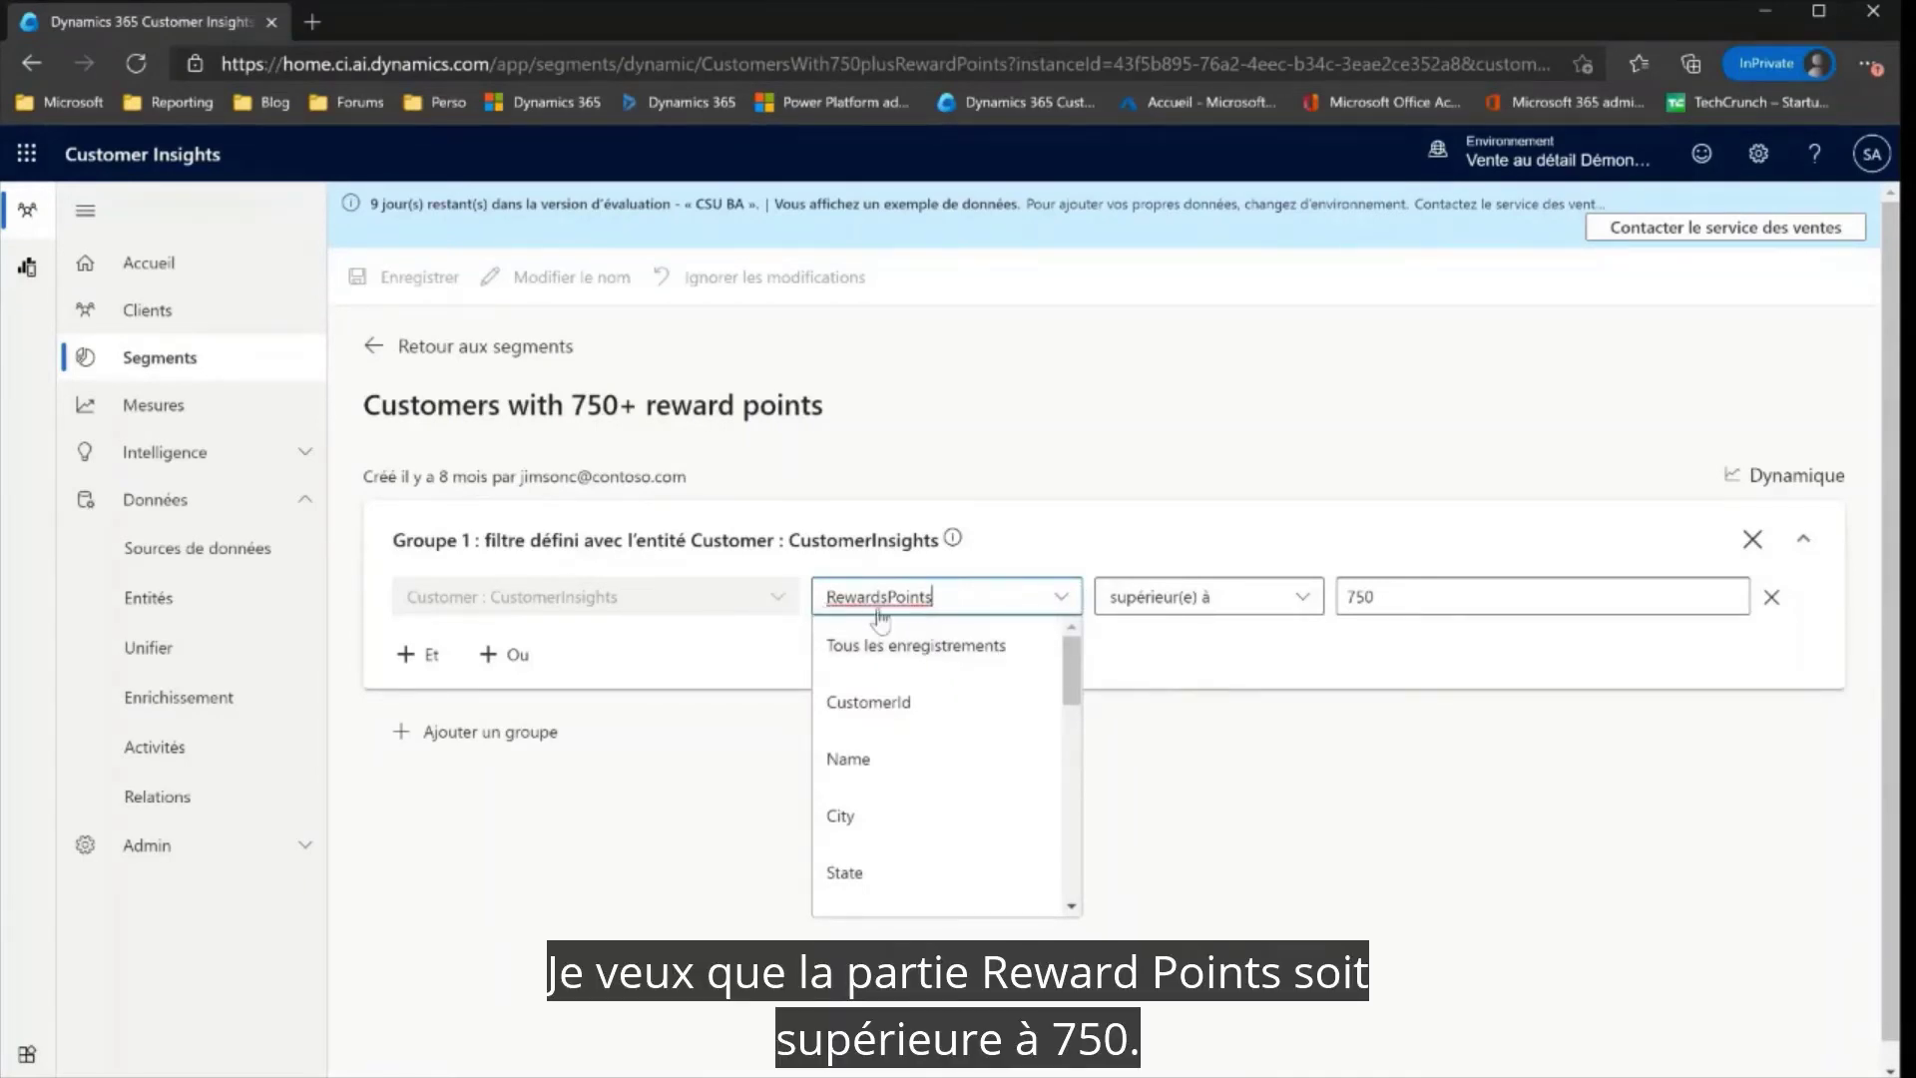
left_click(1474, 801)
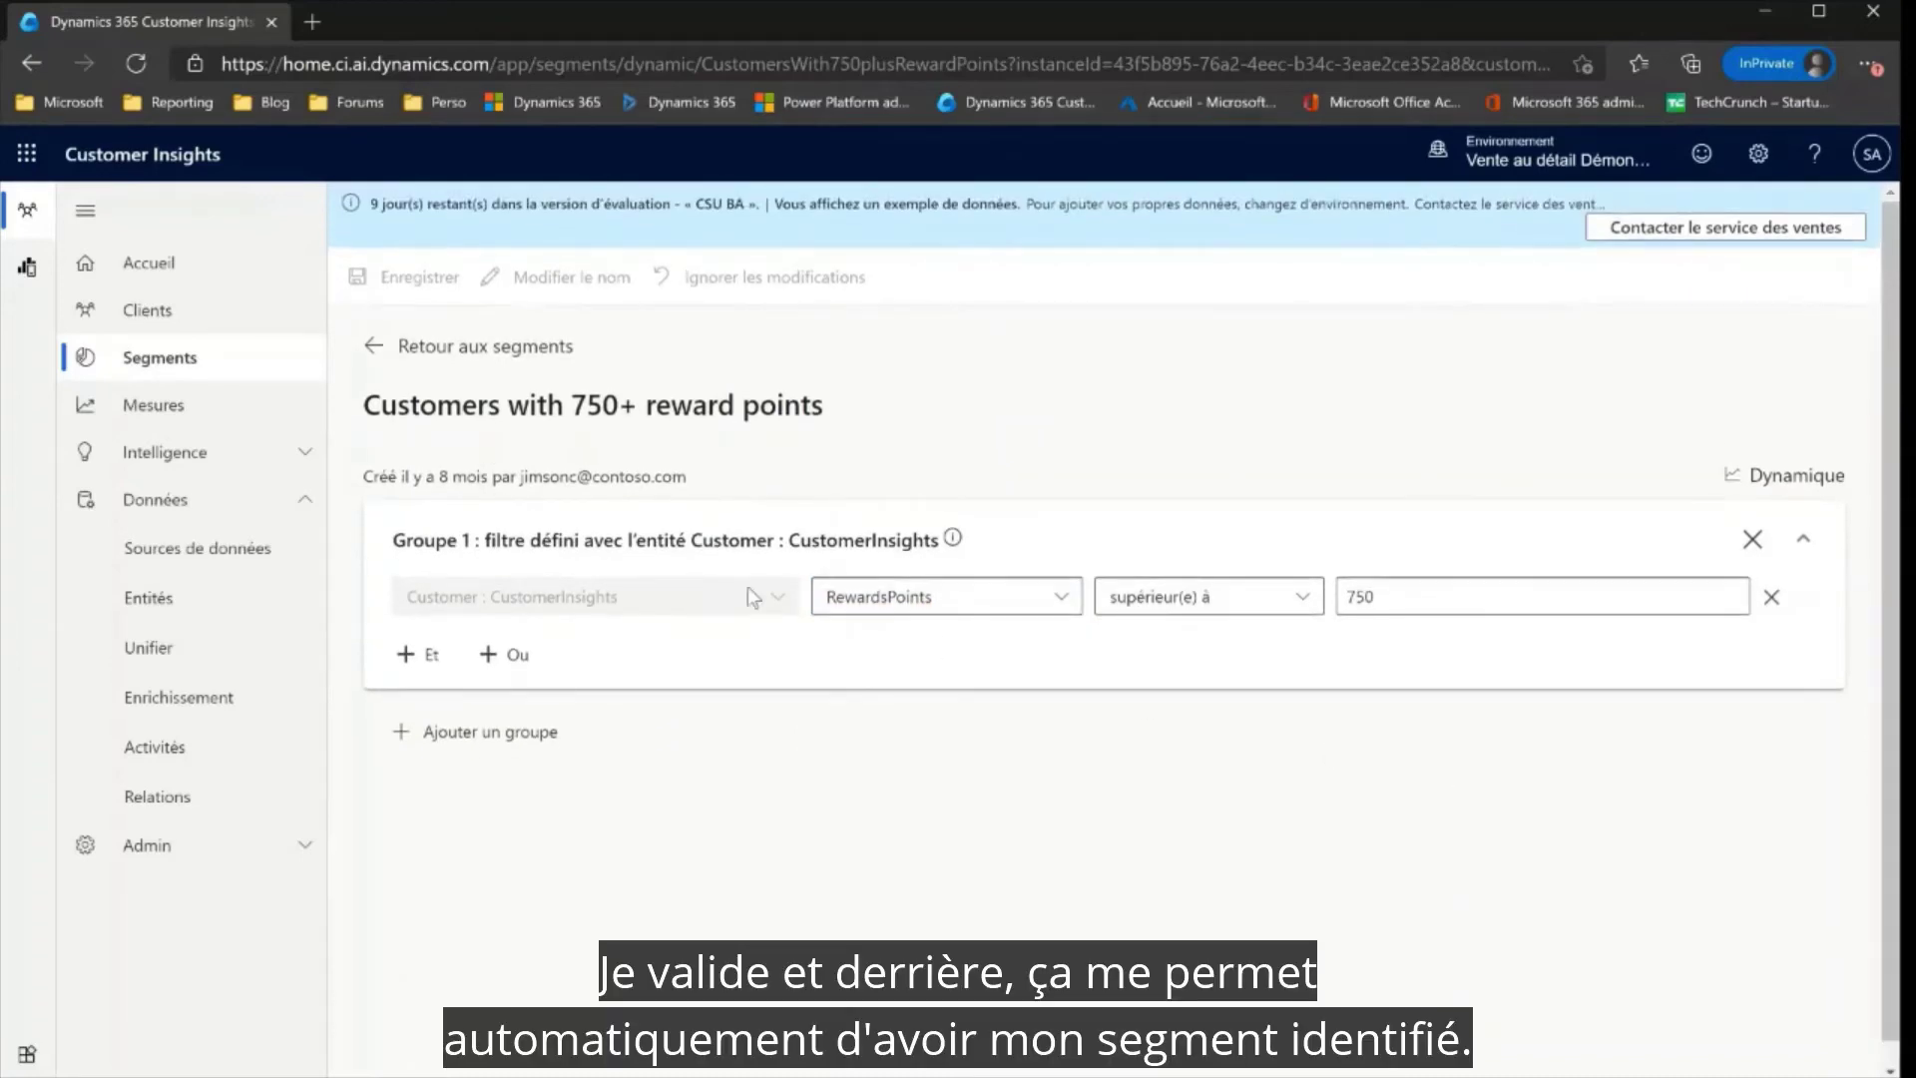
left_click(475, 347)
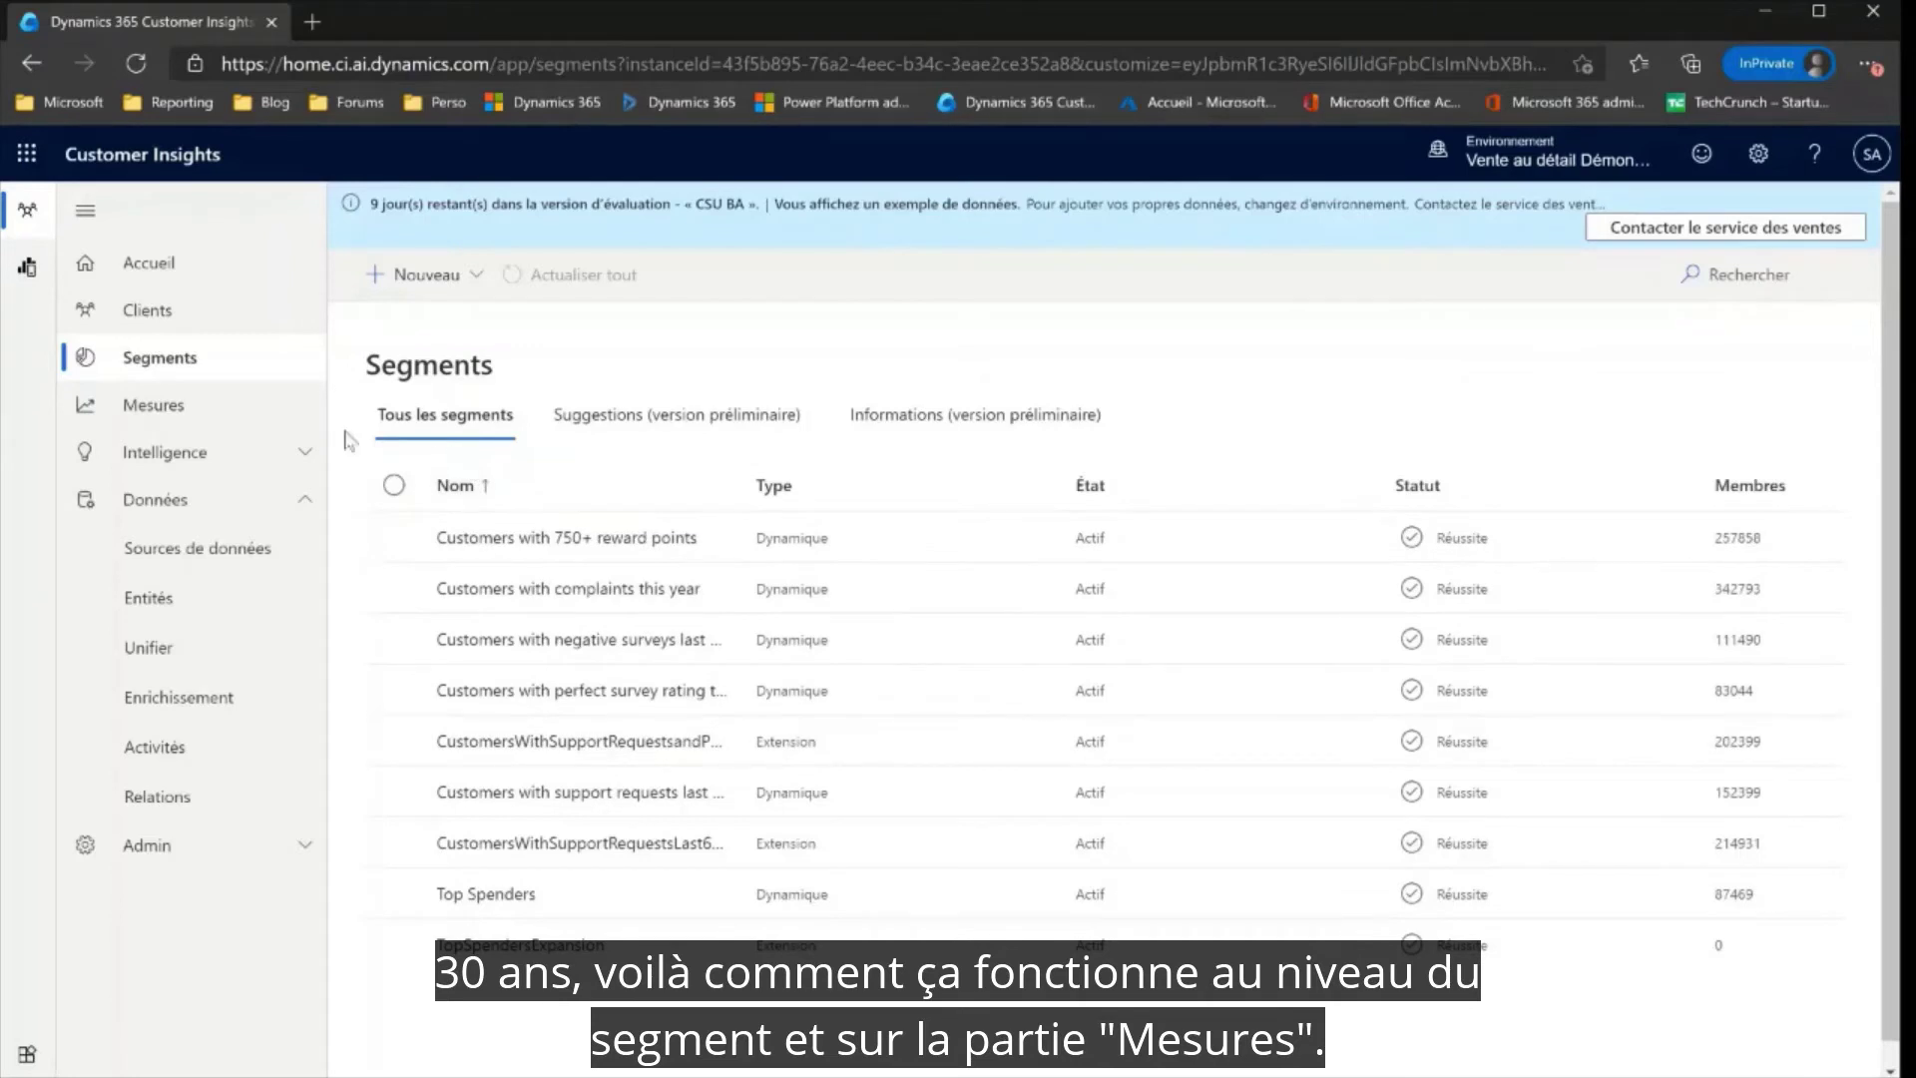
View the list of measures and open the prediction models available for creation under Intelligence
left_click(220, 424)
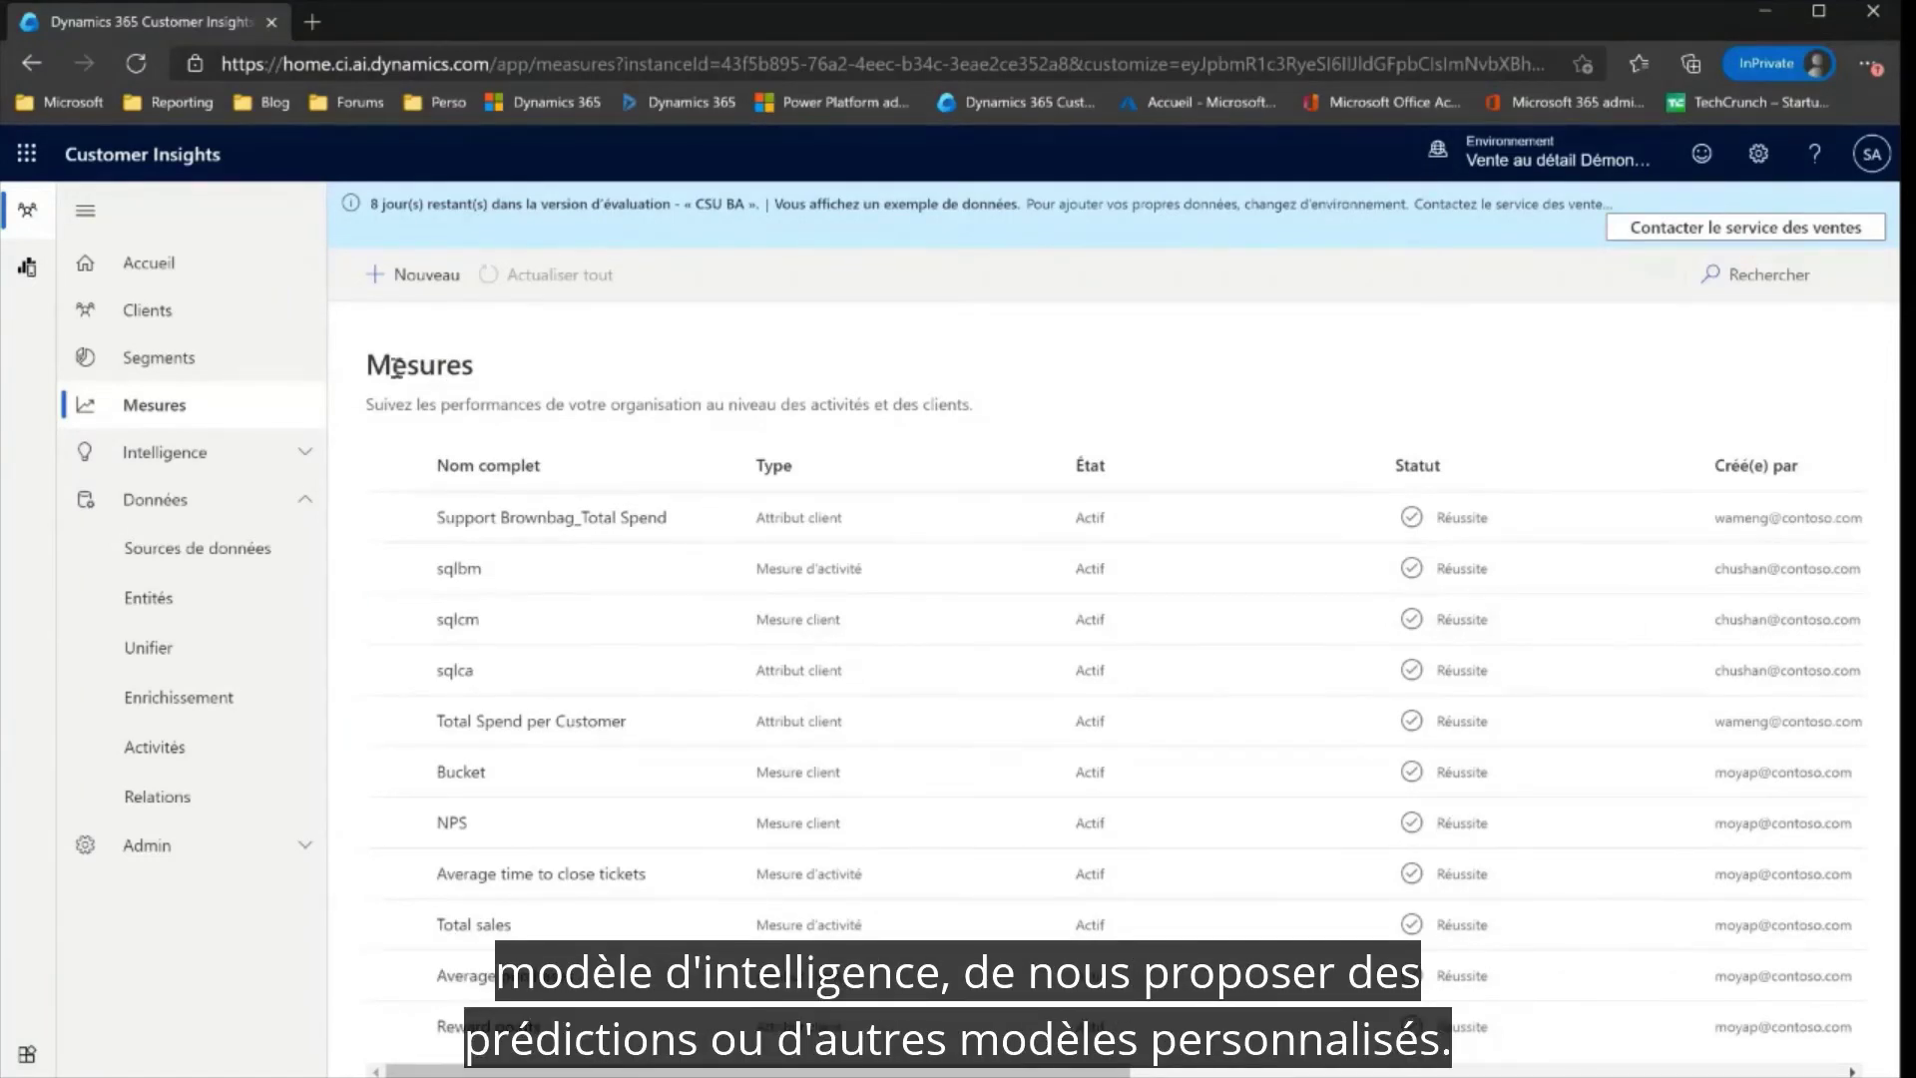
left_click(273, 471)
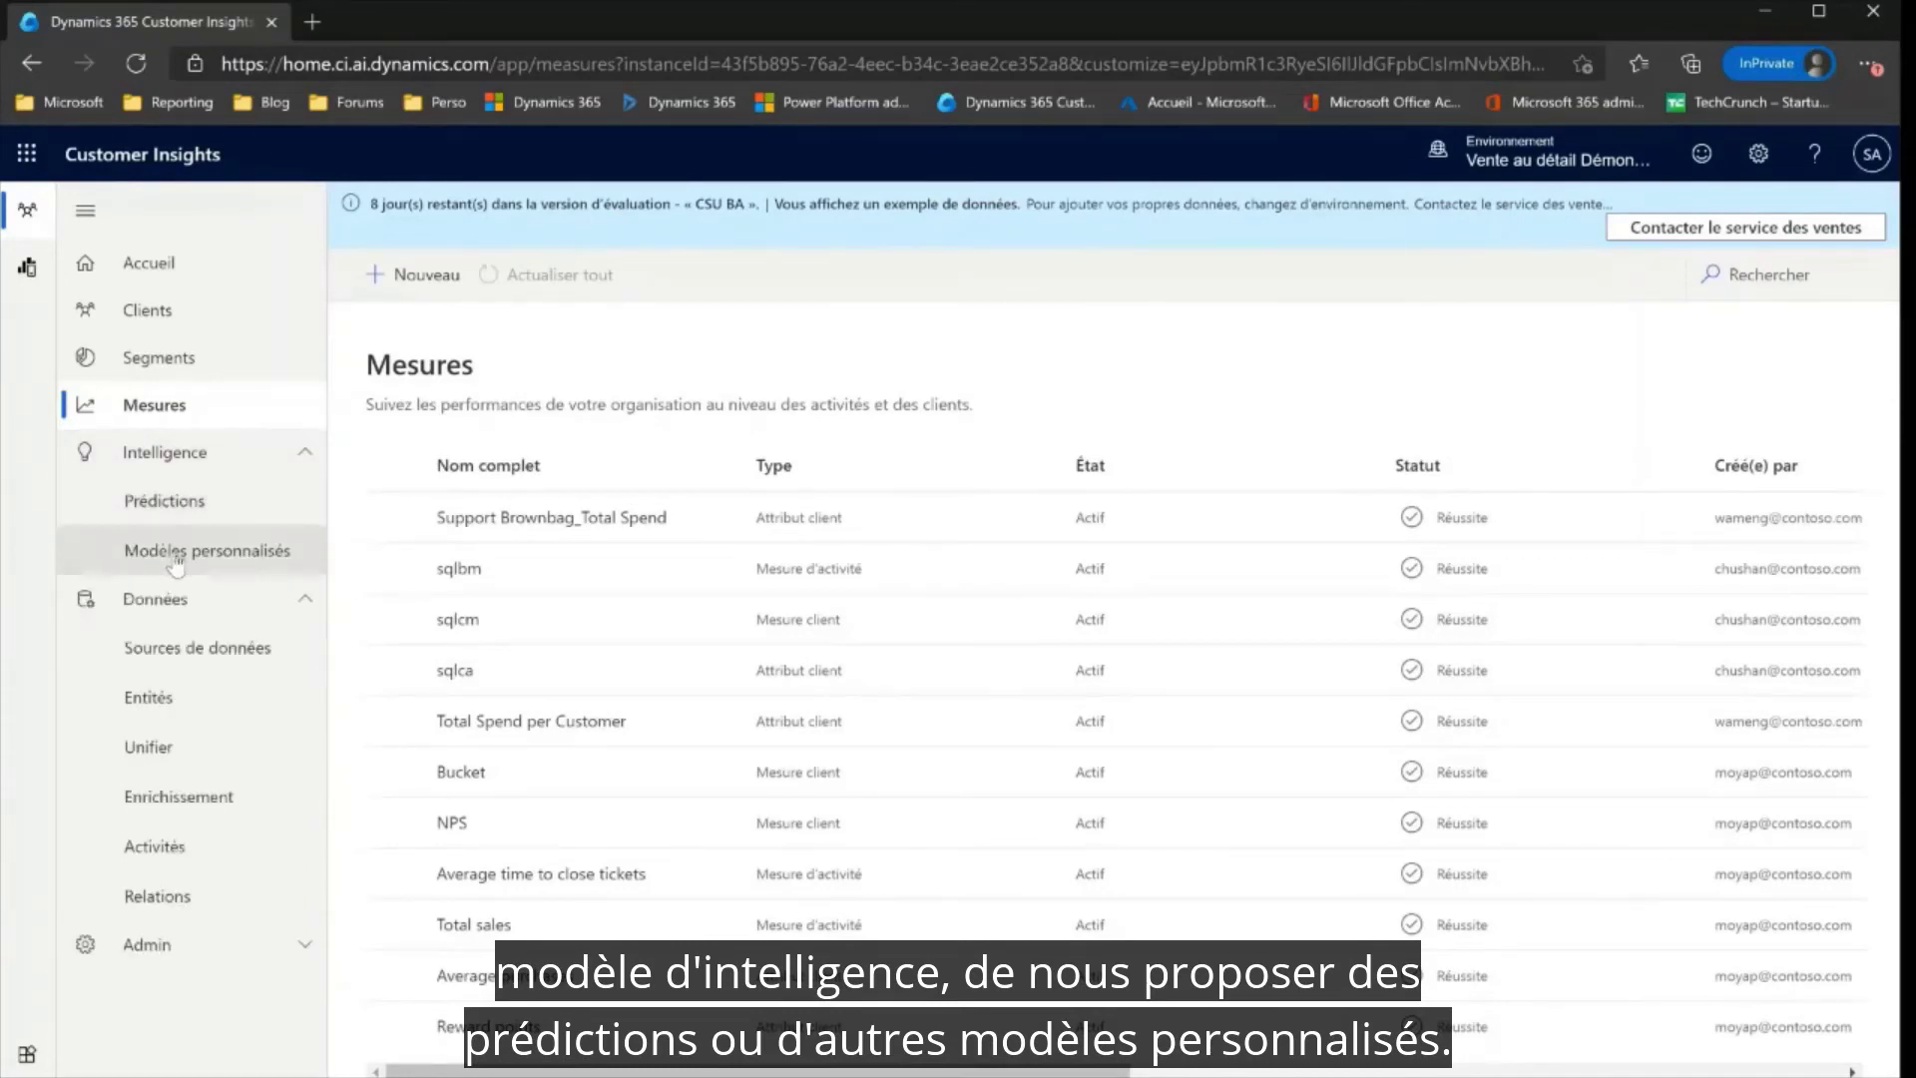
left_click(178, 512)
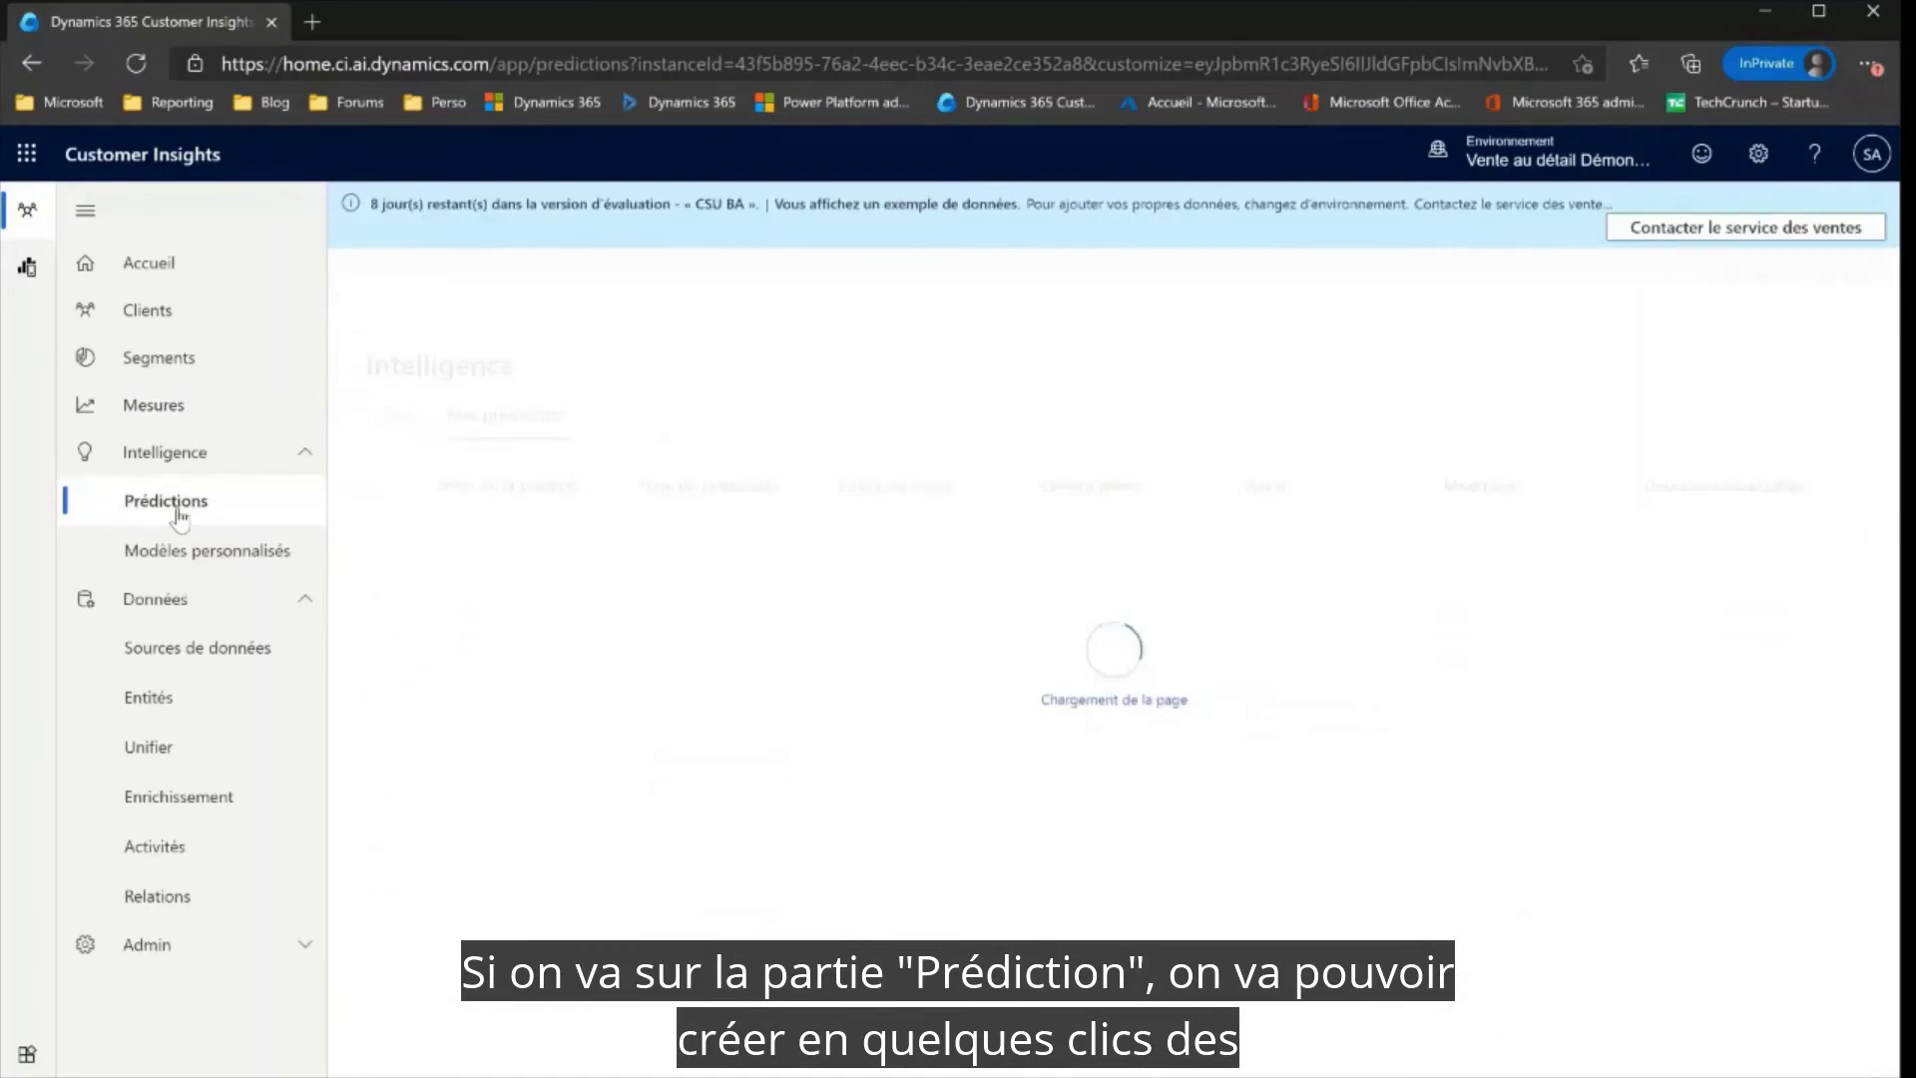
left_click(385, 429)
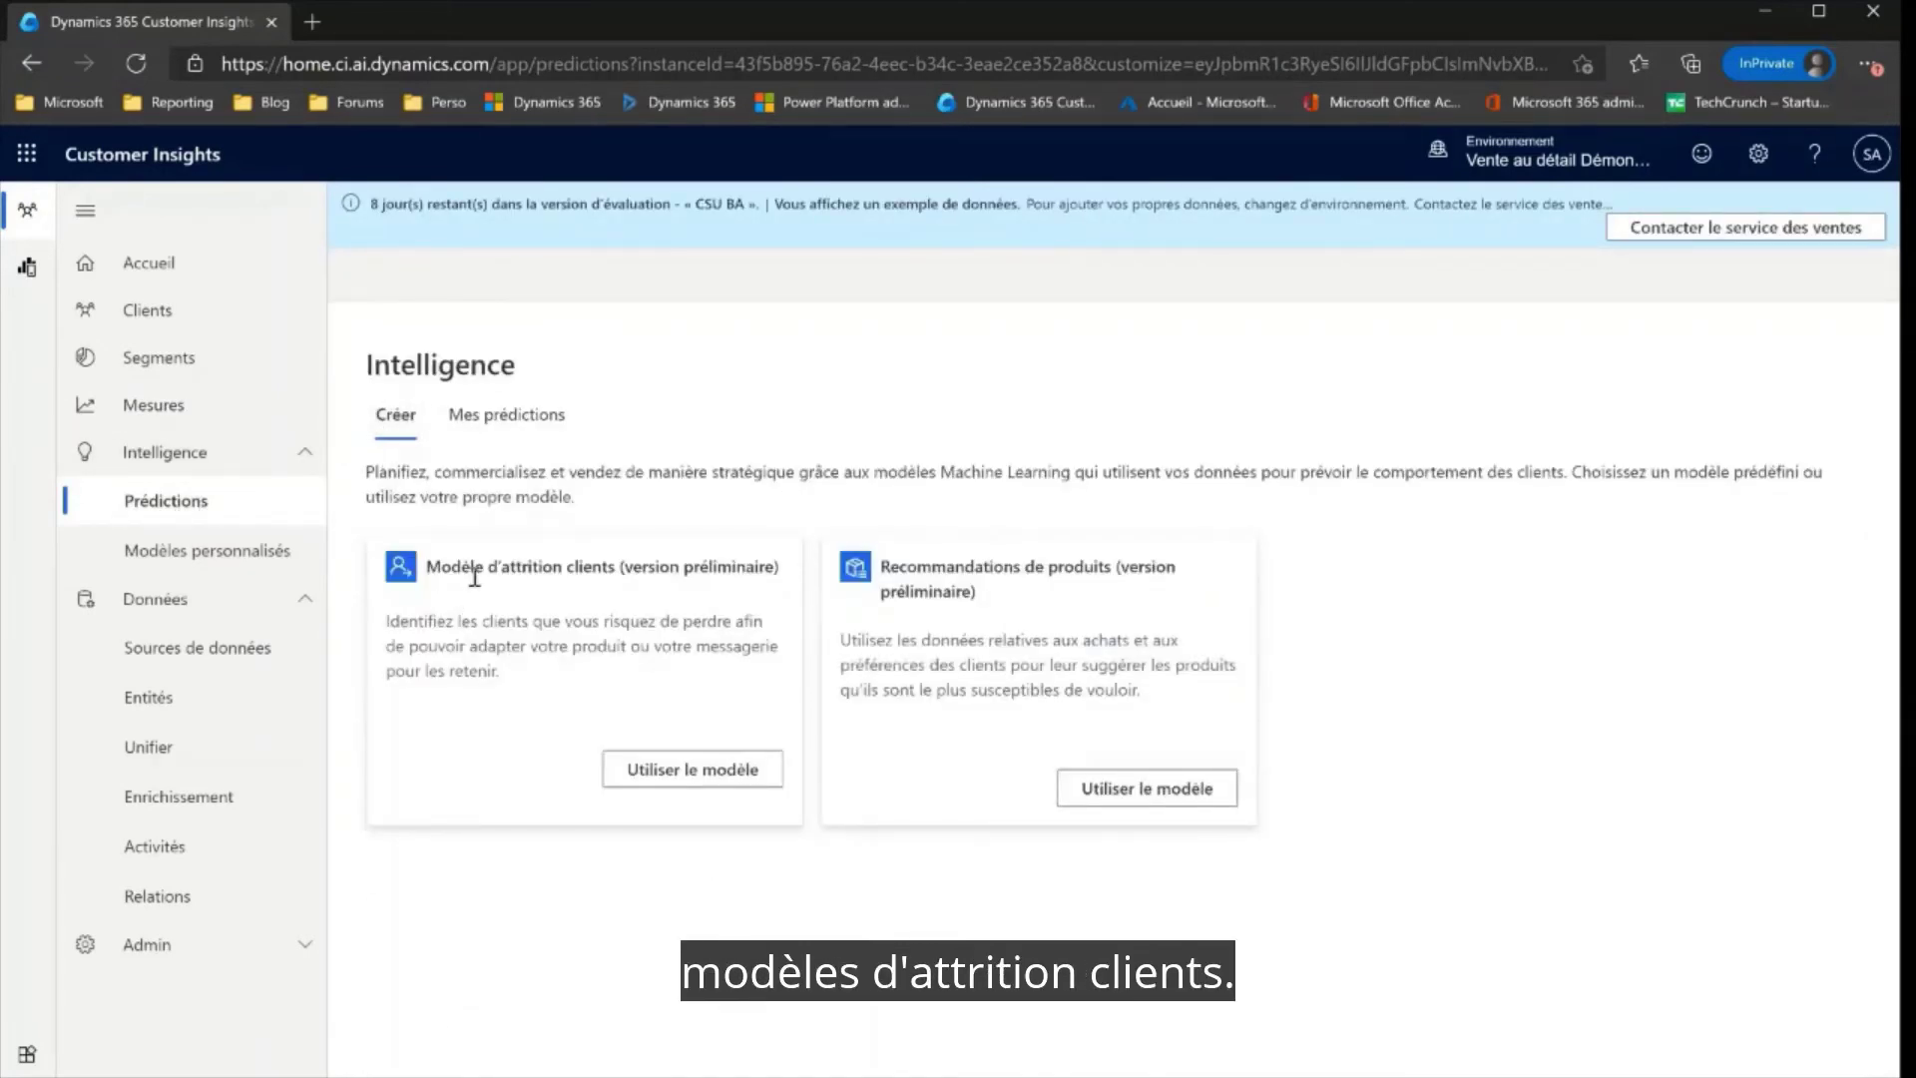
Open the customer attrition model, check the data required for the Abonnement type and close it without starting
left_click(679, 776)
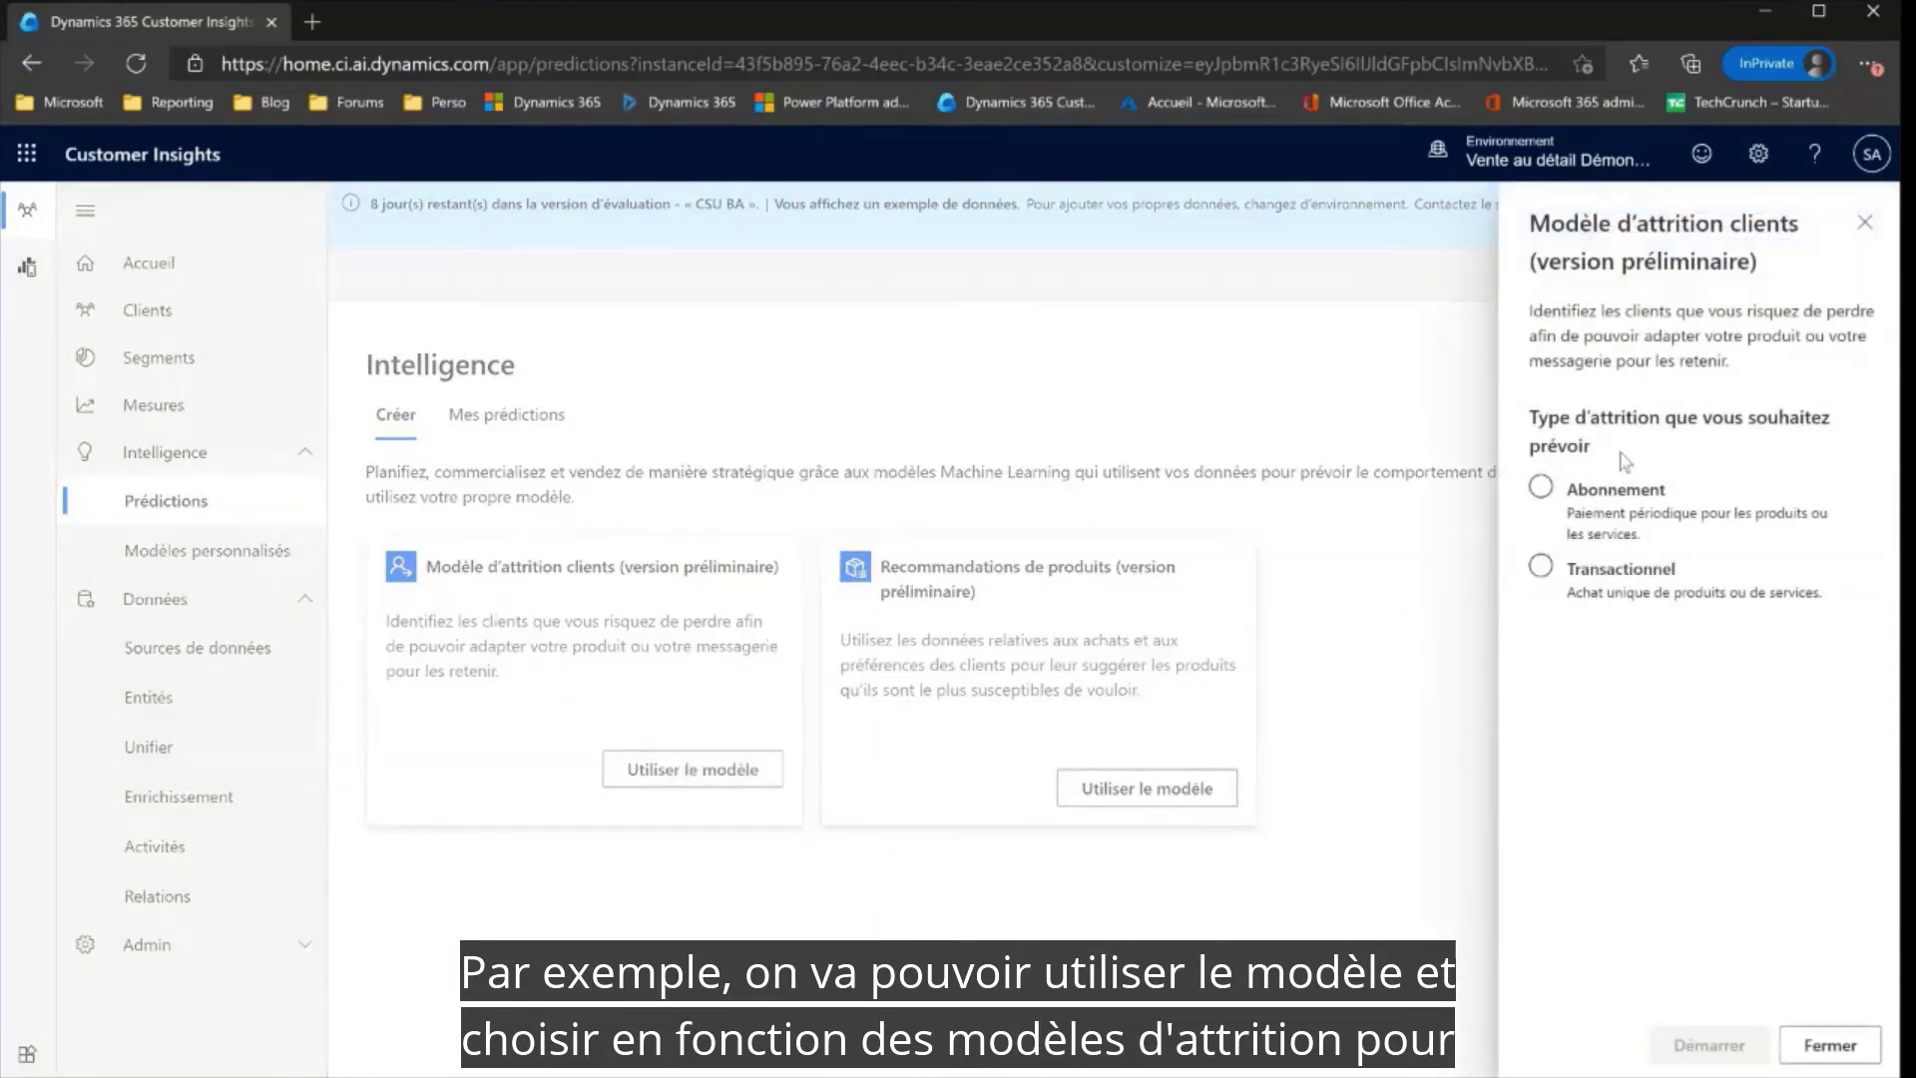
left_click(1611, 491)
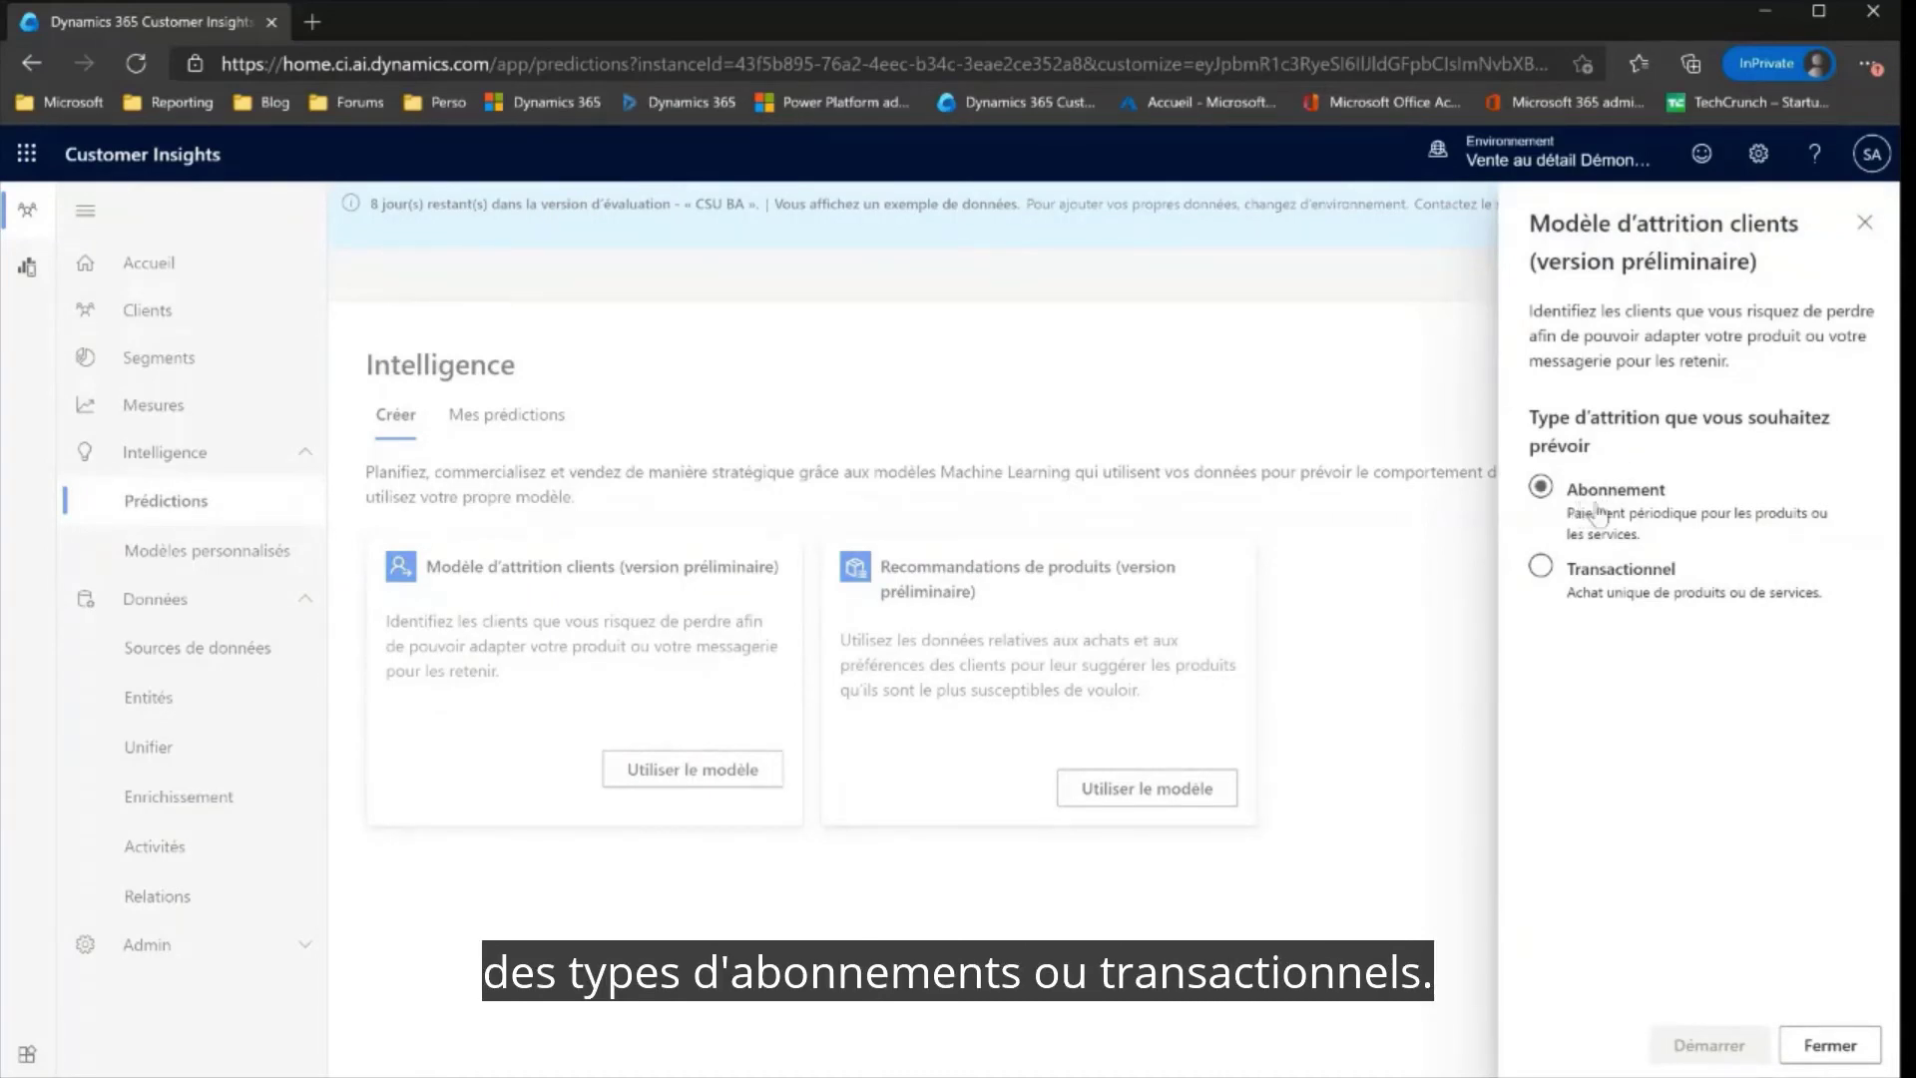
left_click(1598, 569)
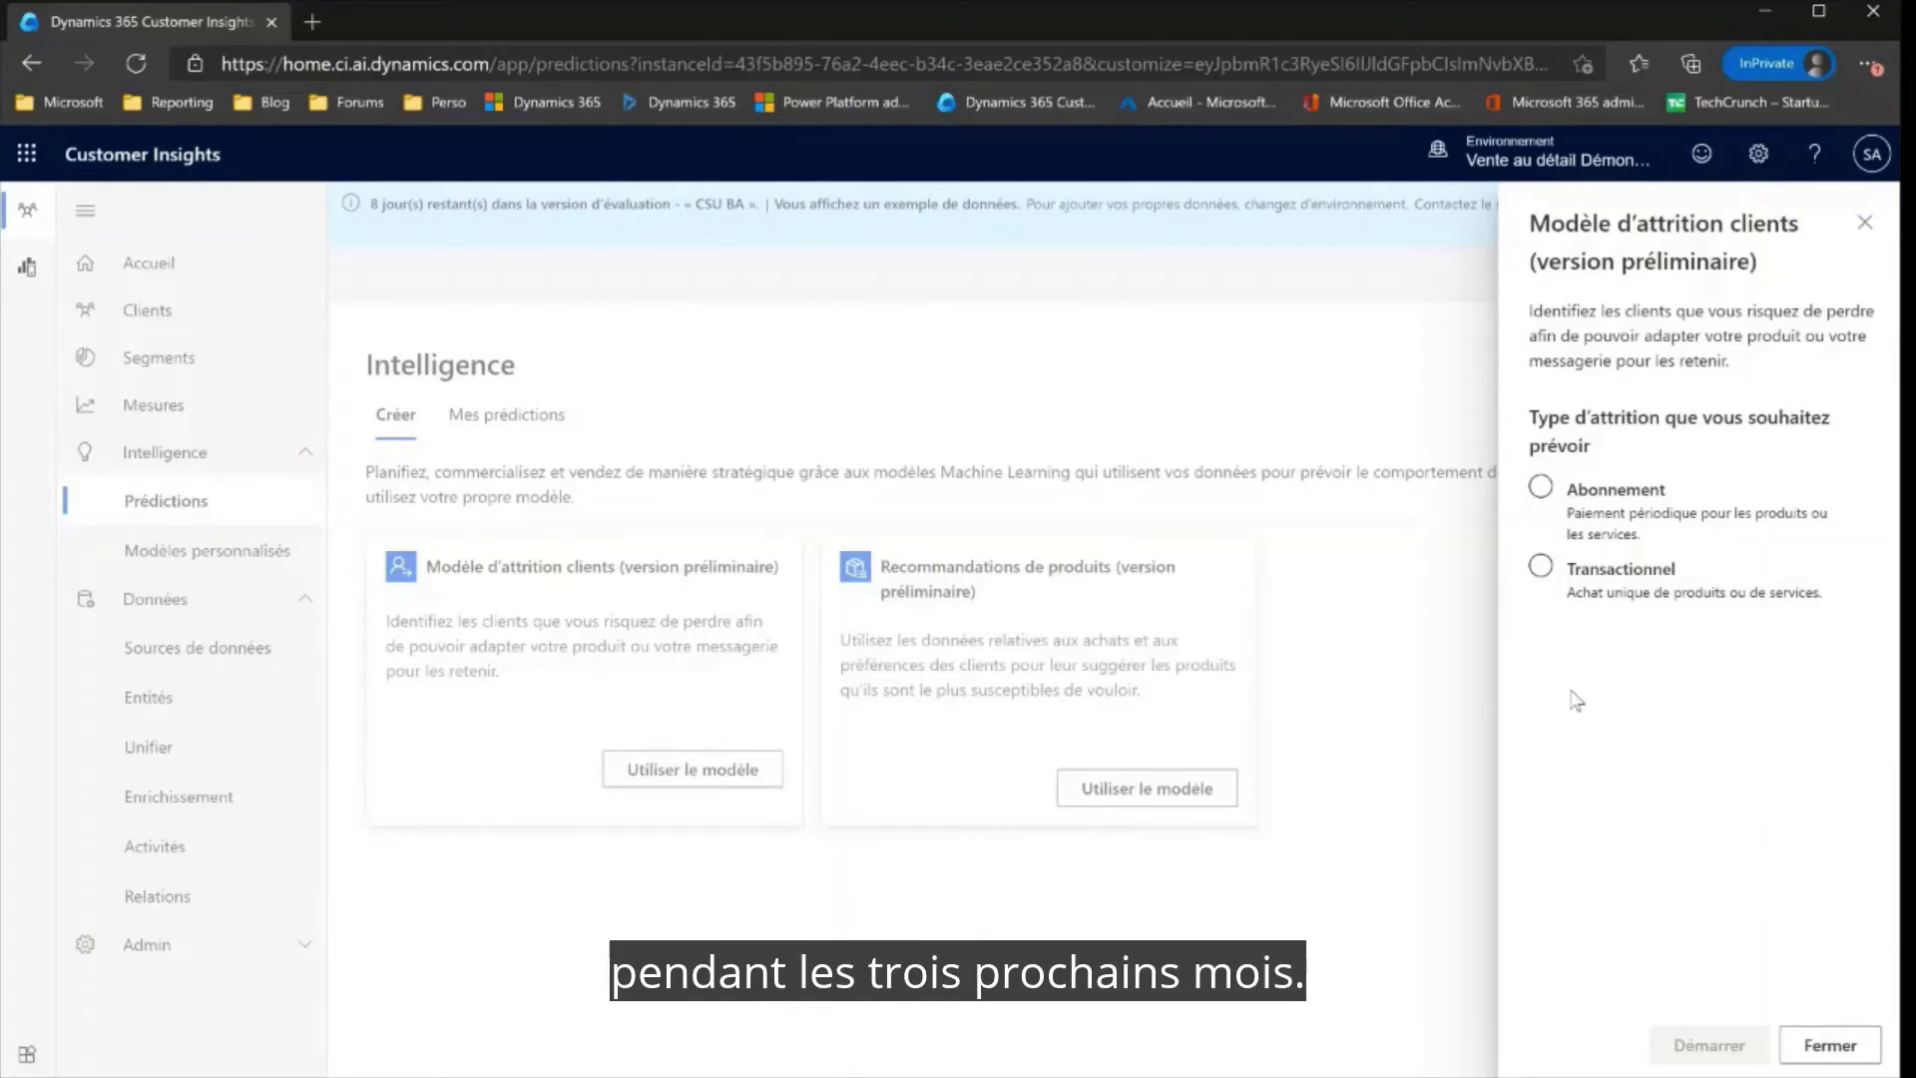
left_click(1585, 516)
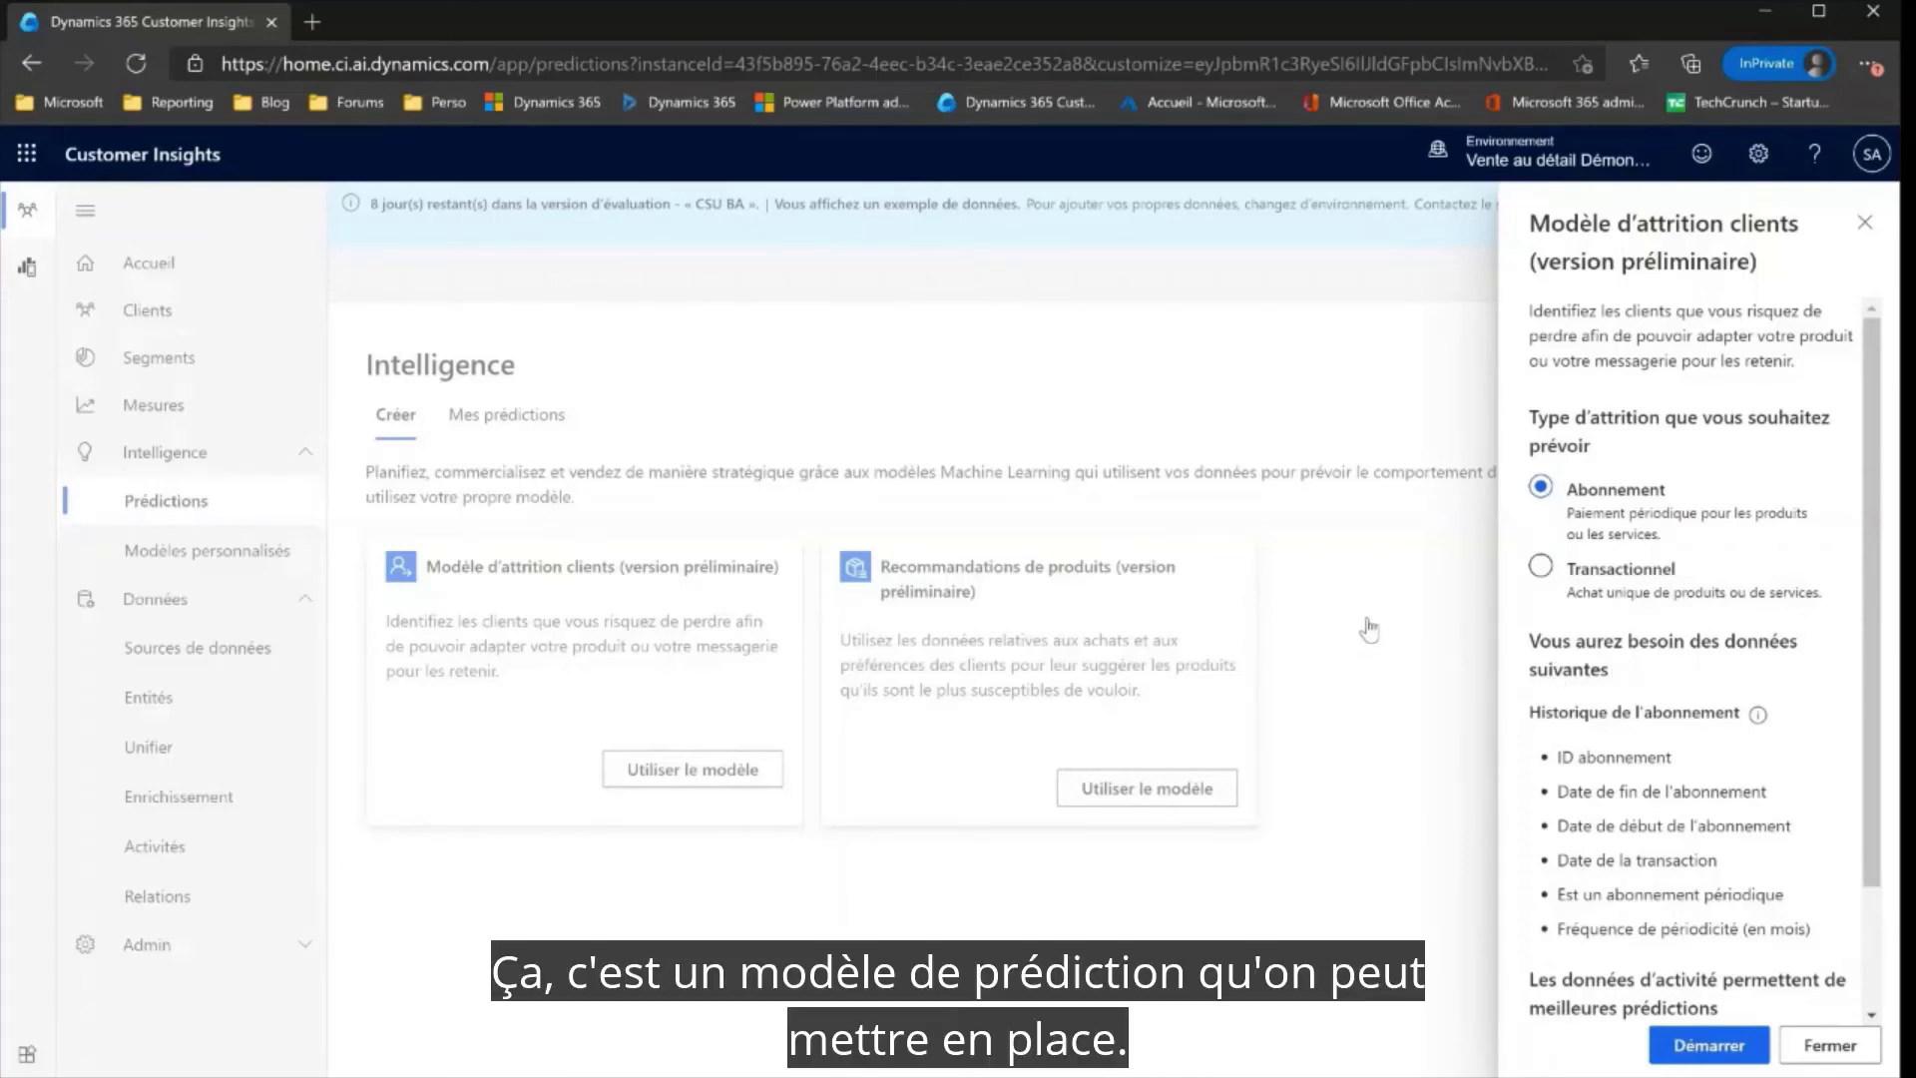
left_click(1865, 223)
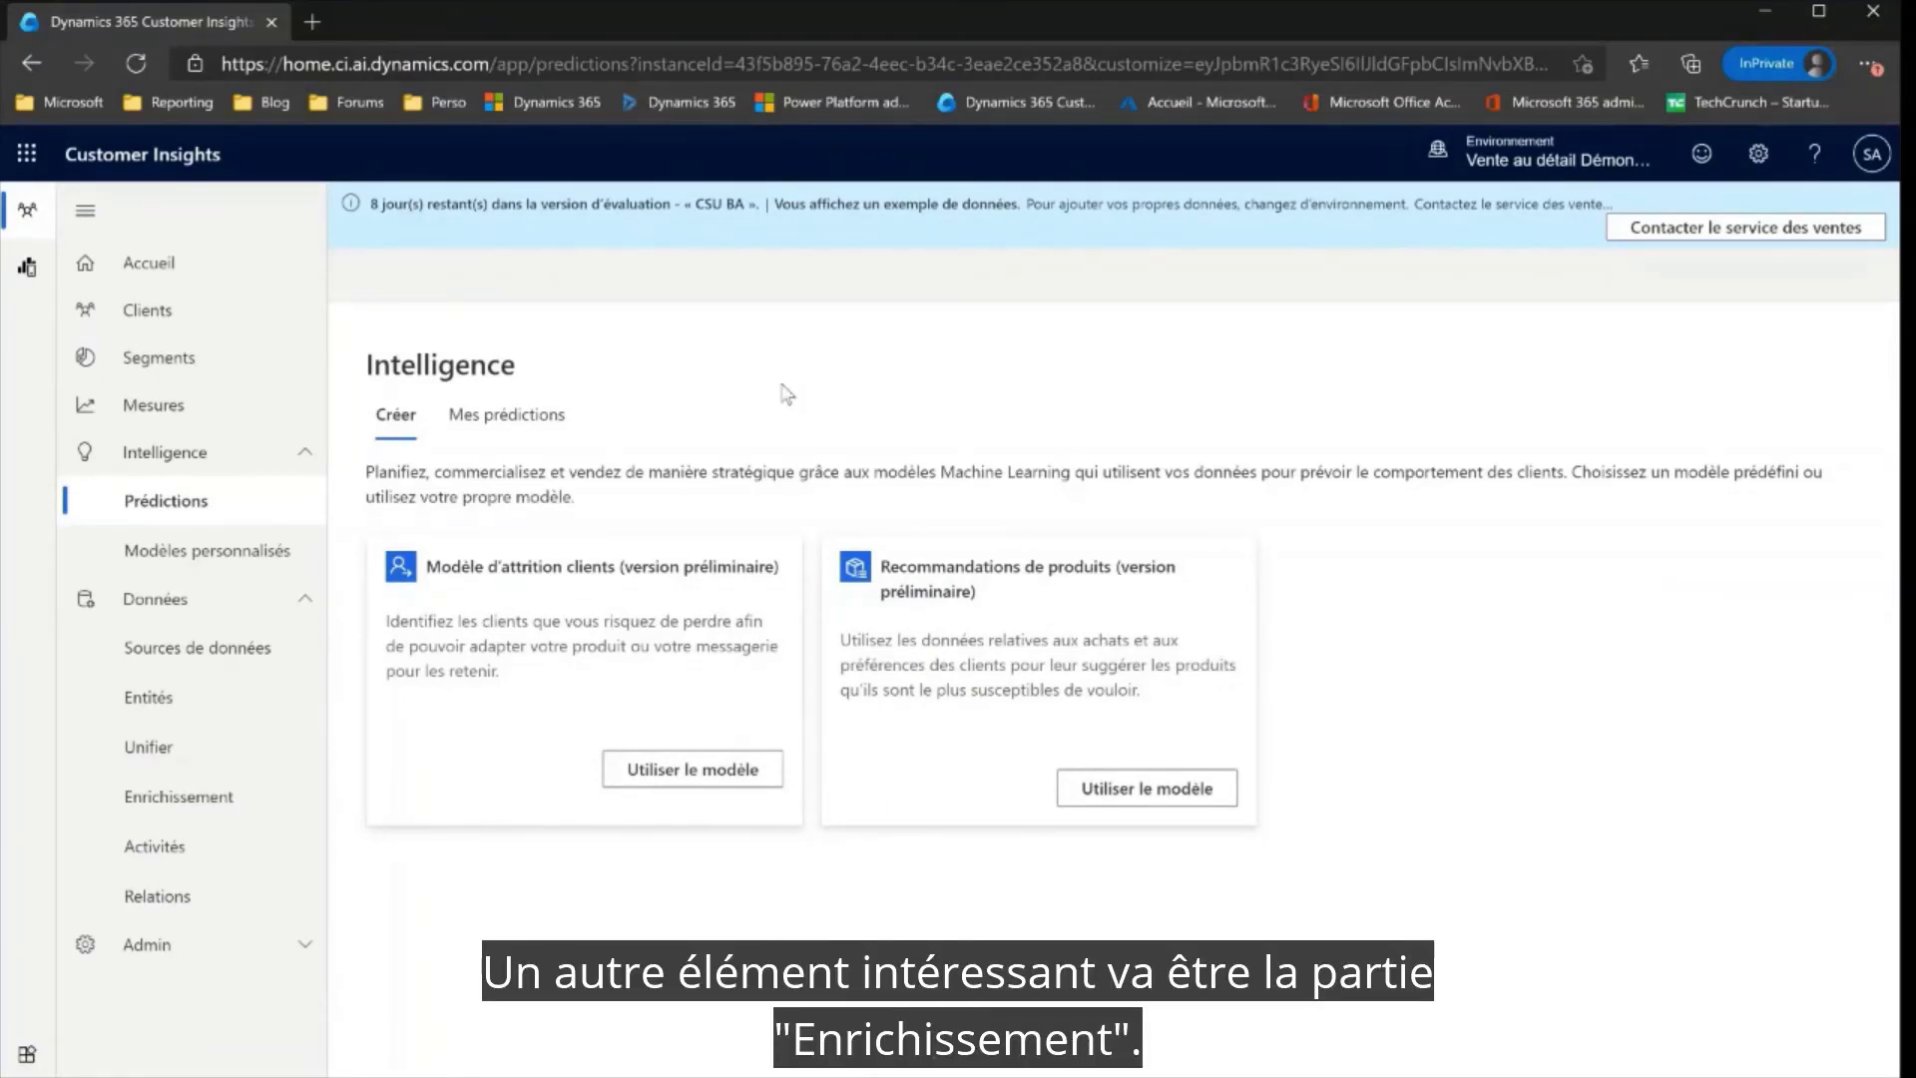
Open the existing enrichments and review the results of the Centres d'intérêt and Marques enrichments
left_click(258, 798)
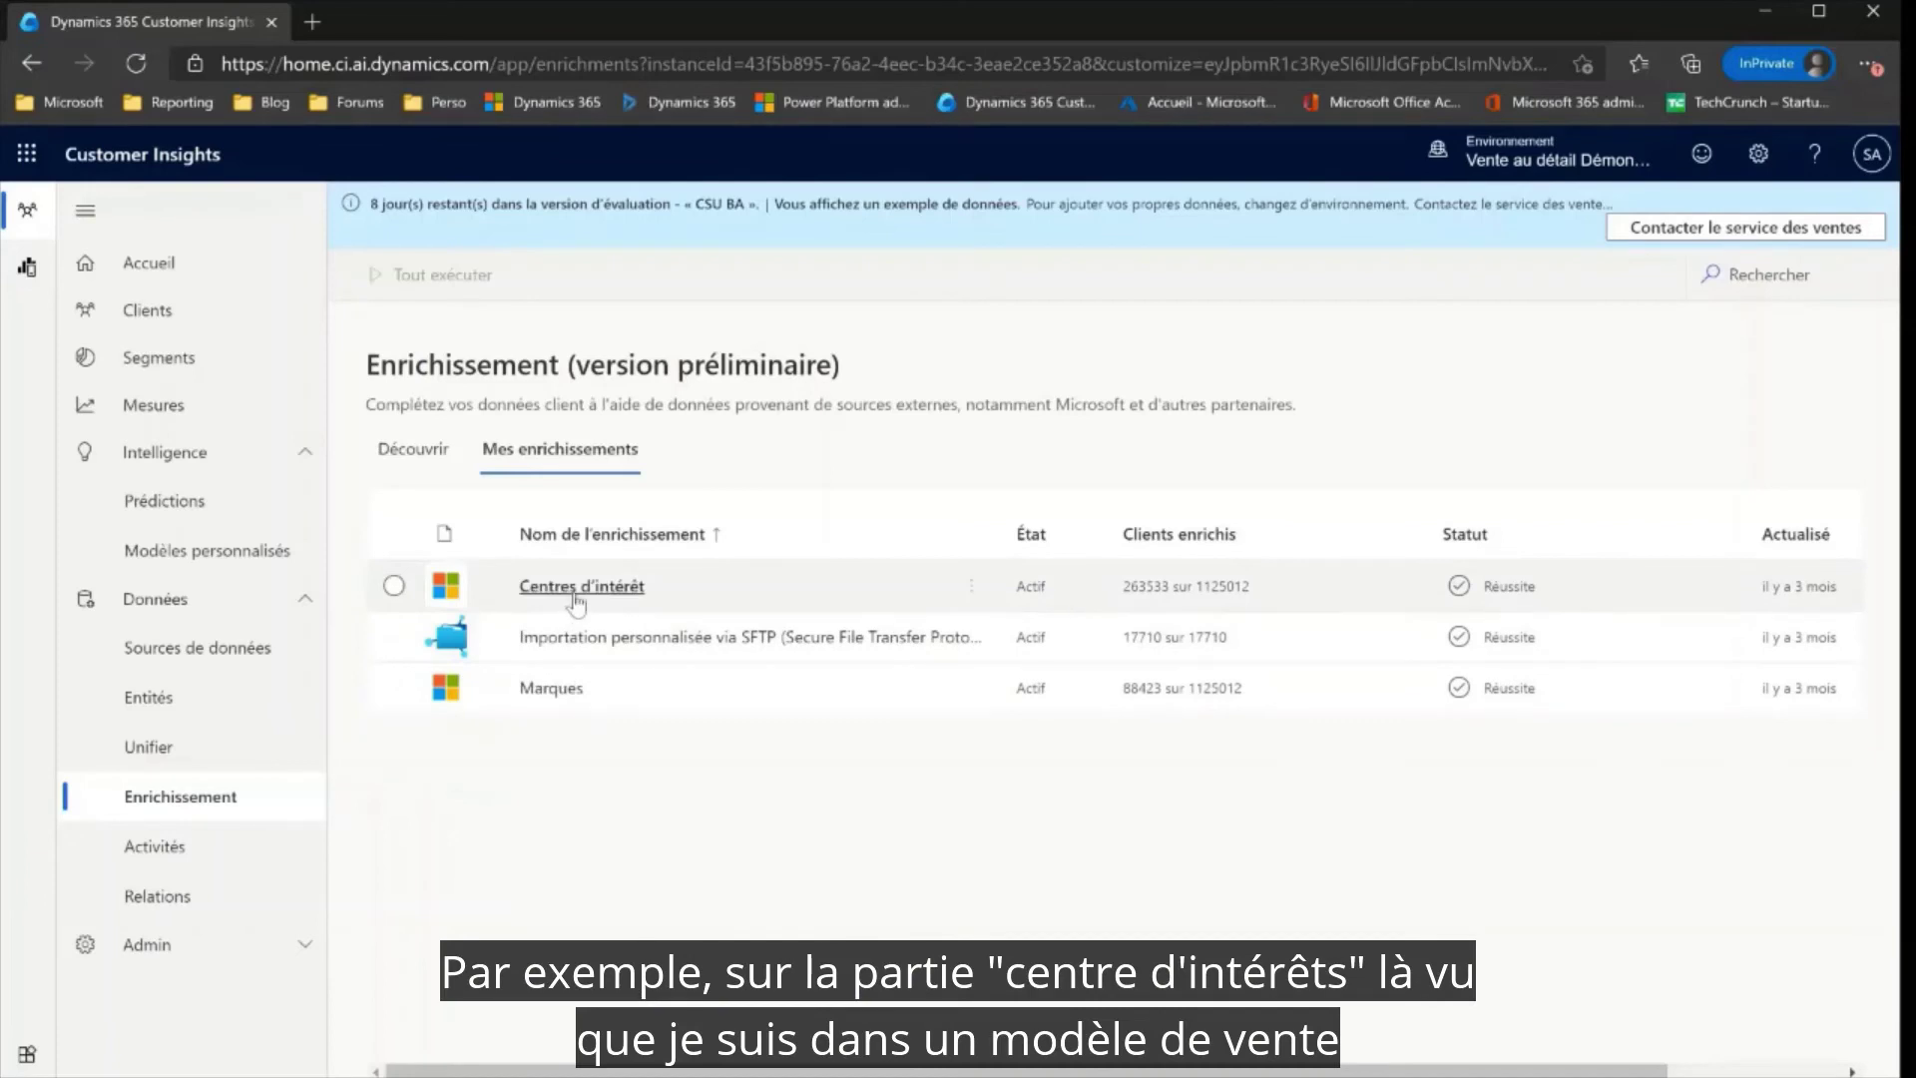
left_click(577, 596)
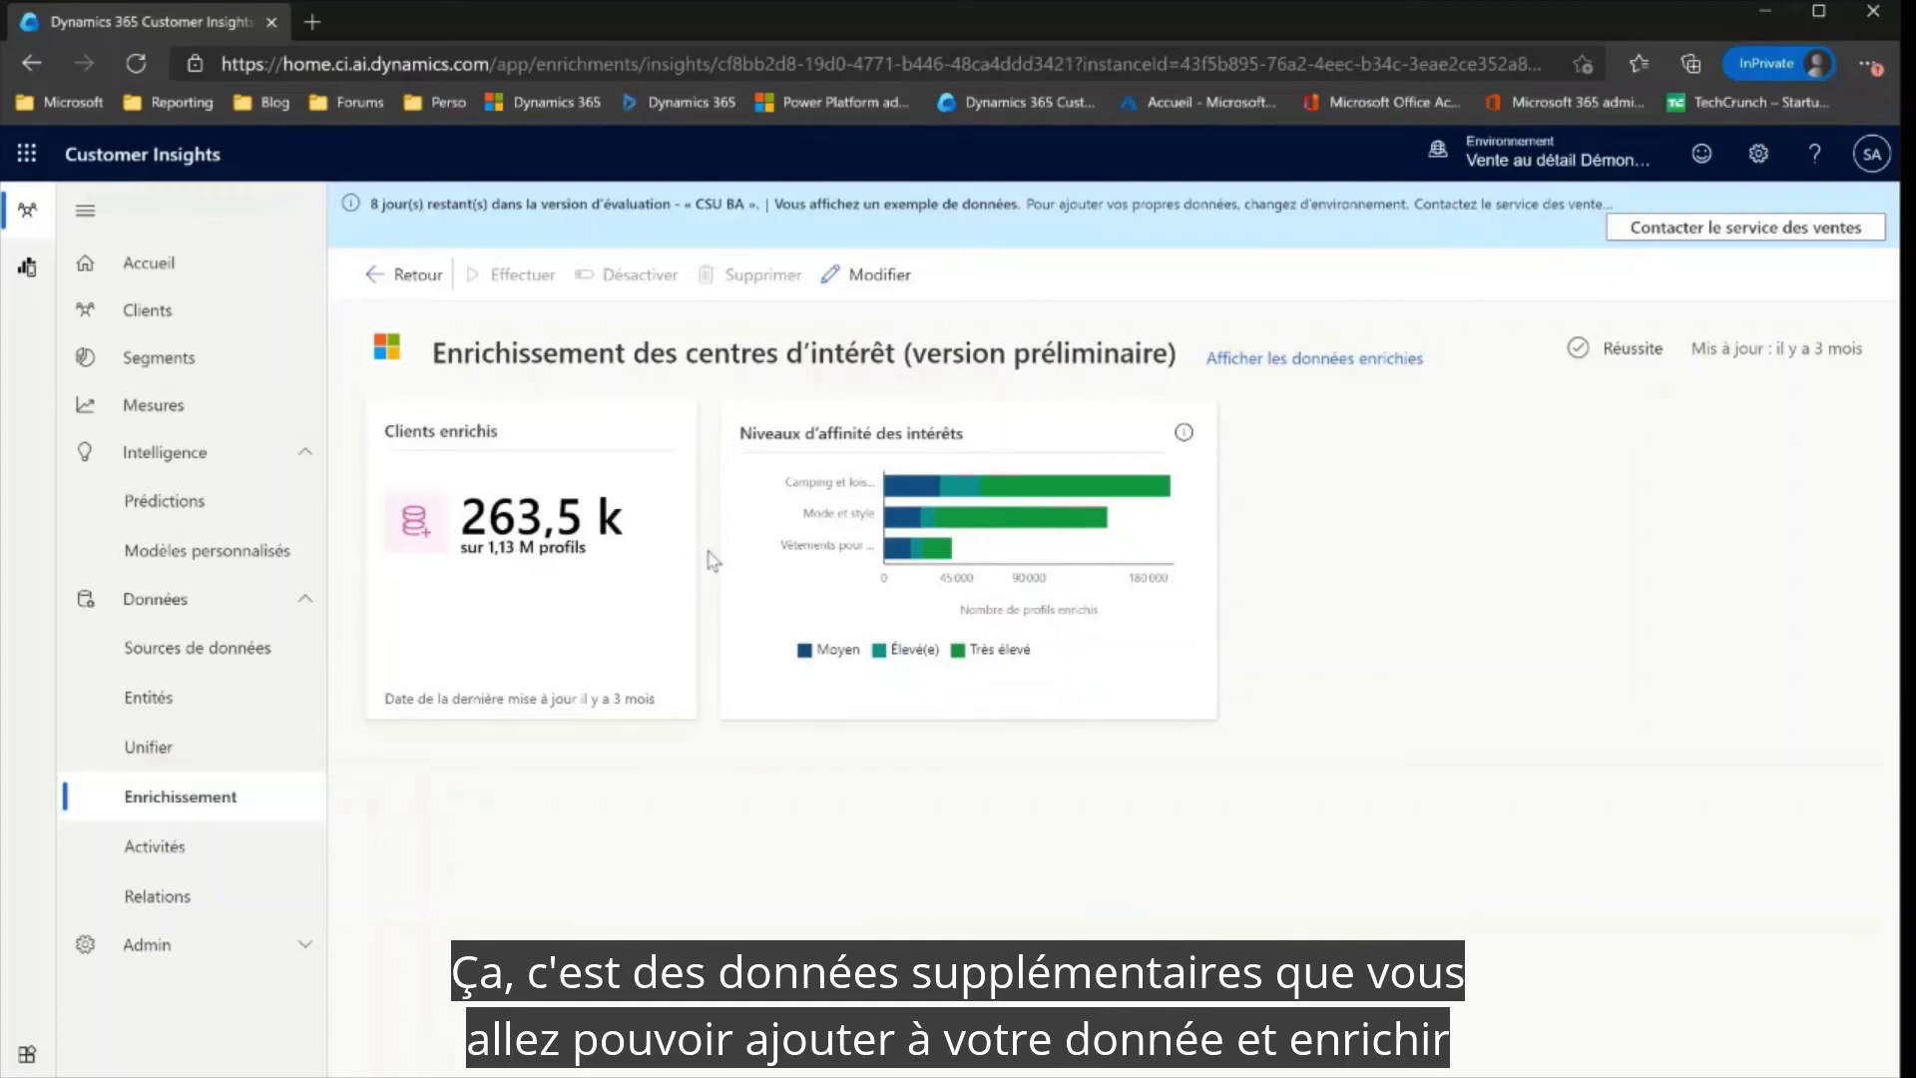
left_click(419, 284)
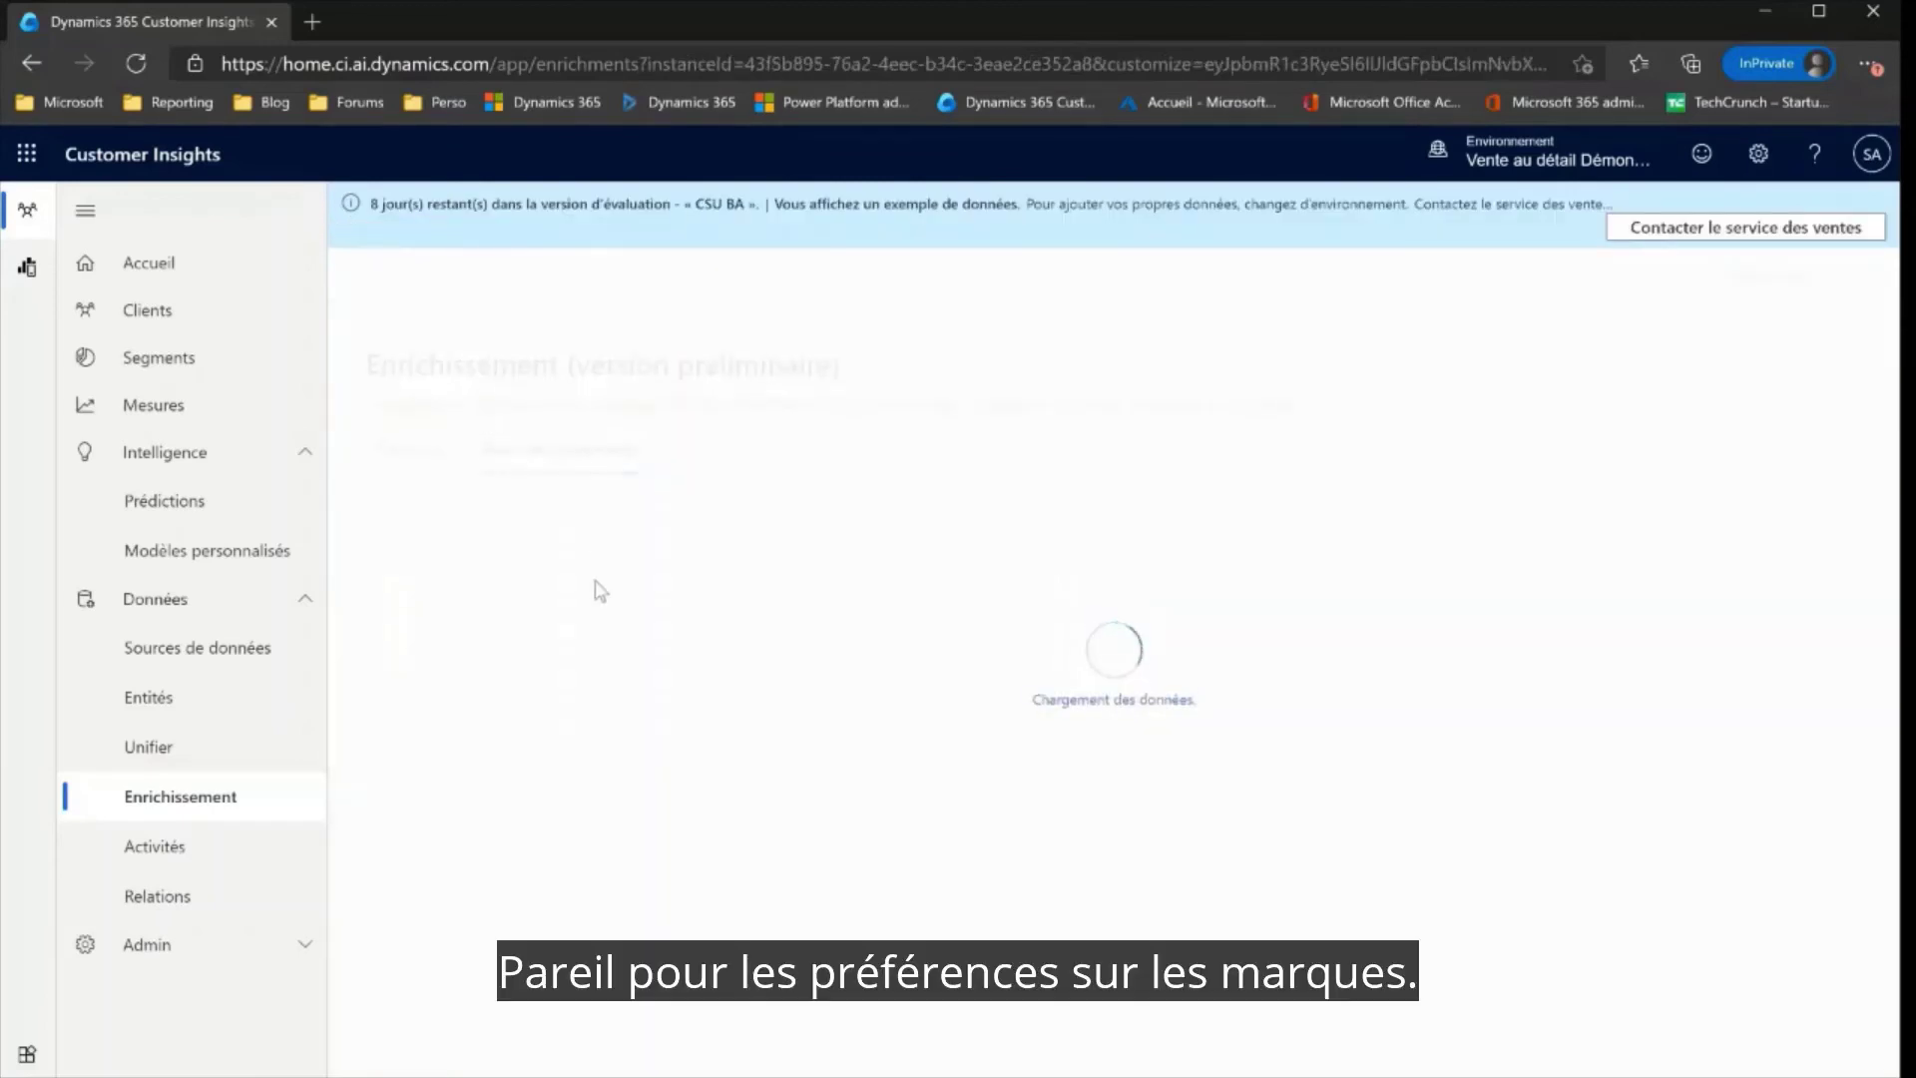
left_click(552, 687)
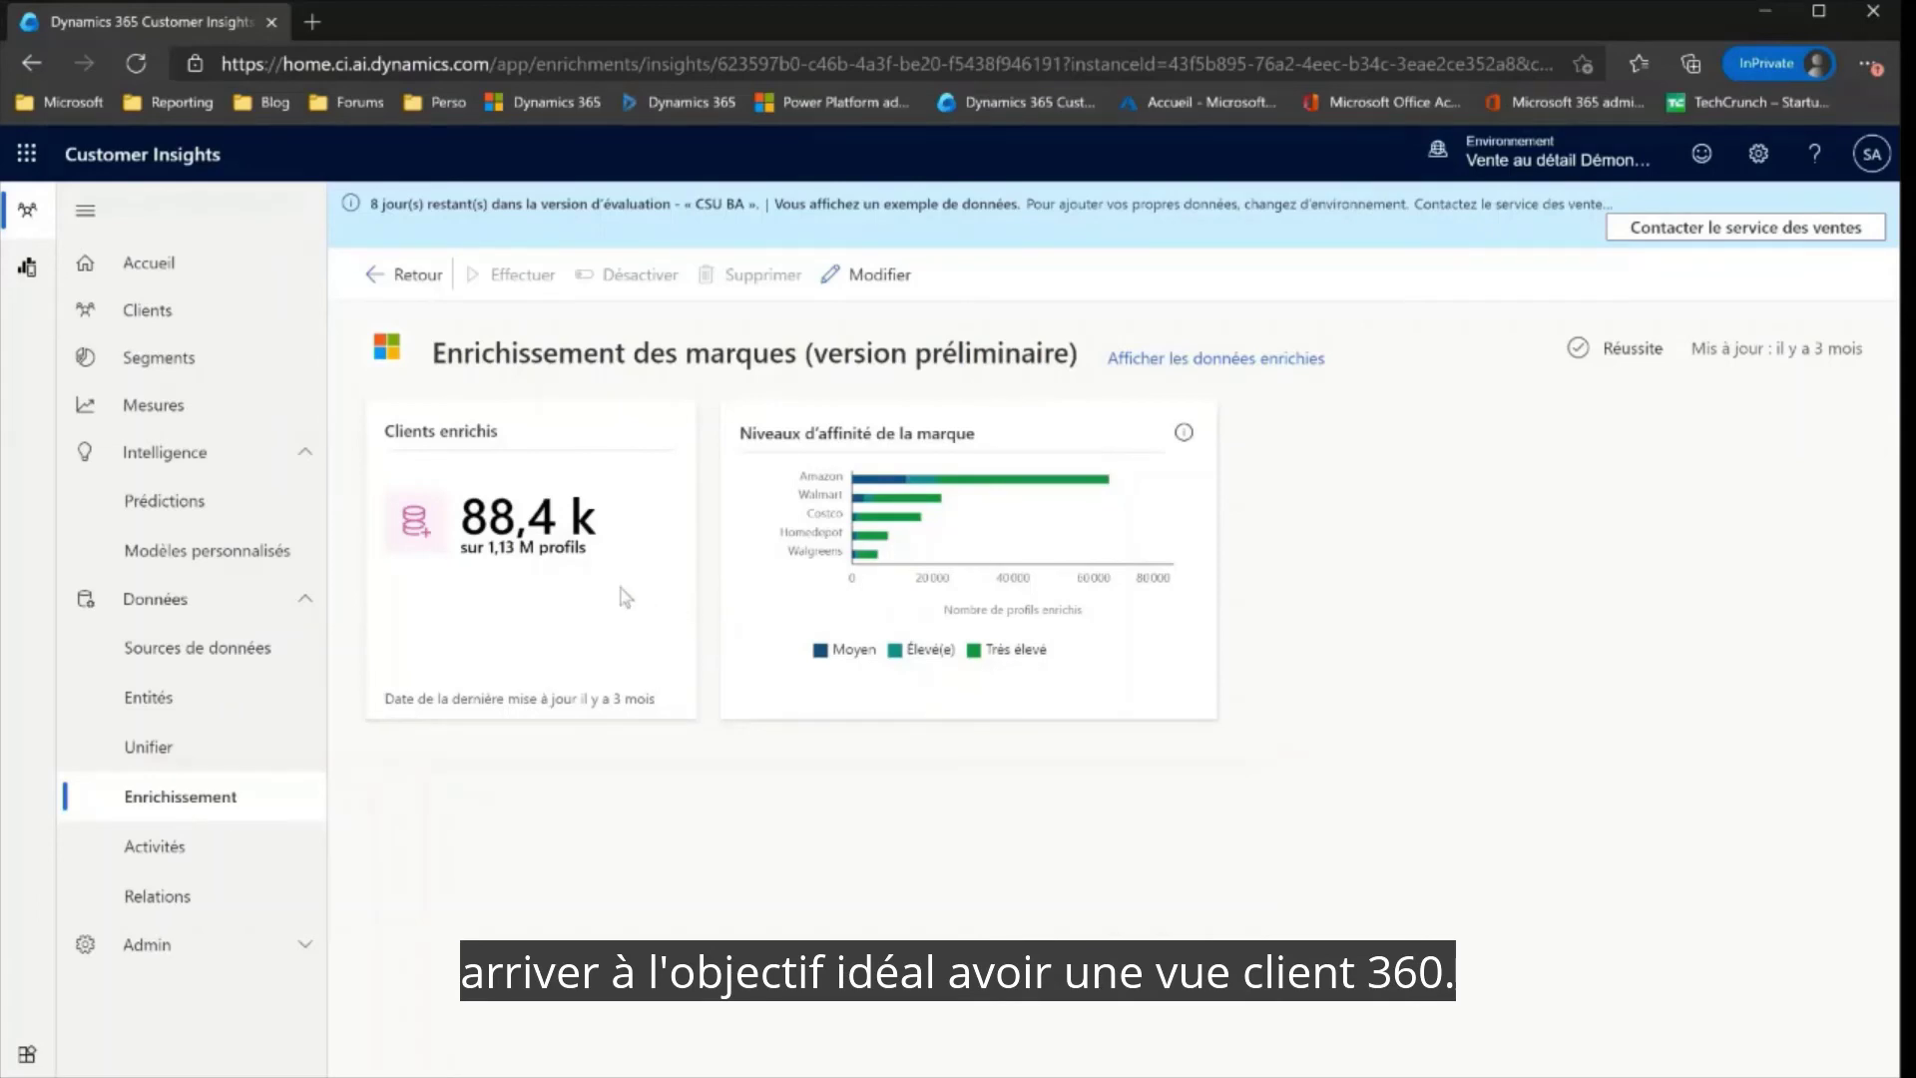
Open the unified customer list and browse through to page 3 of the customer cards
left_click(174, 334)
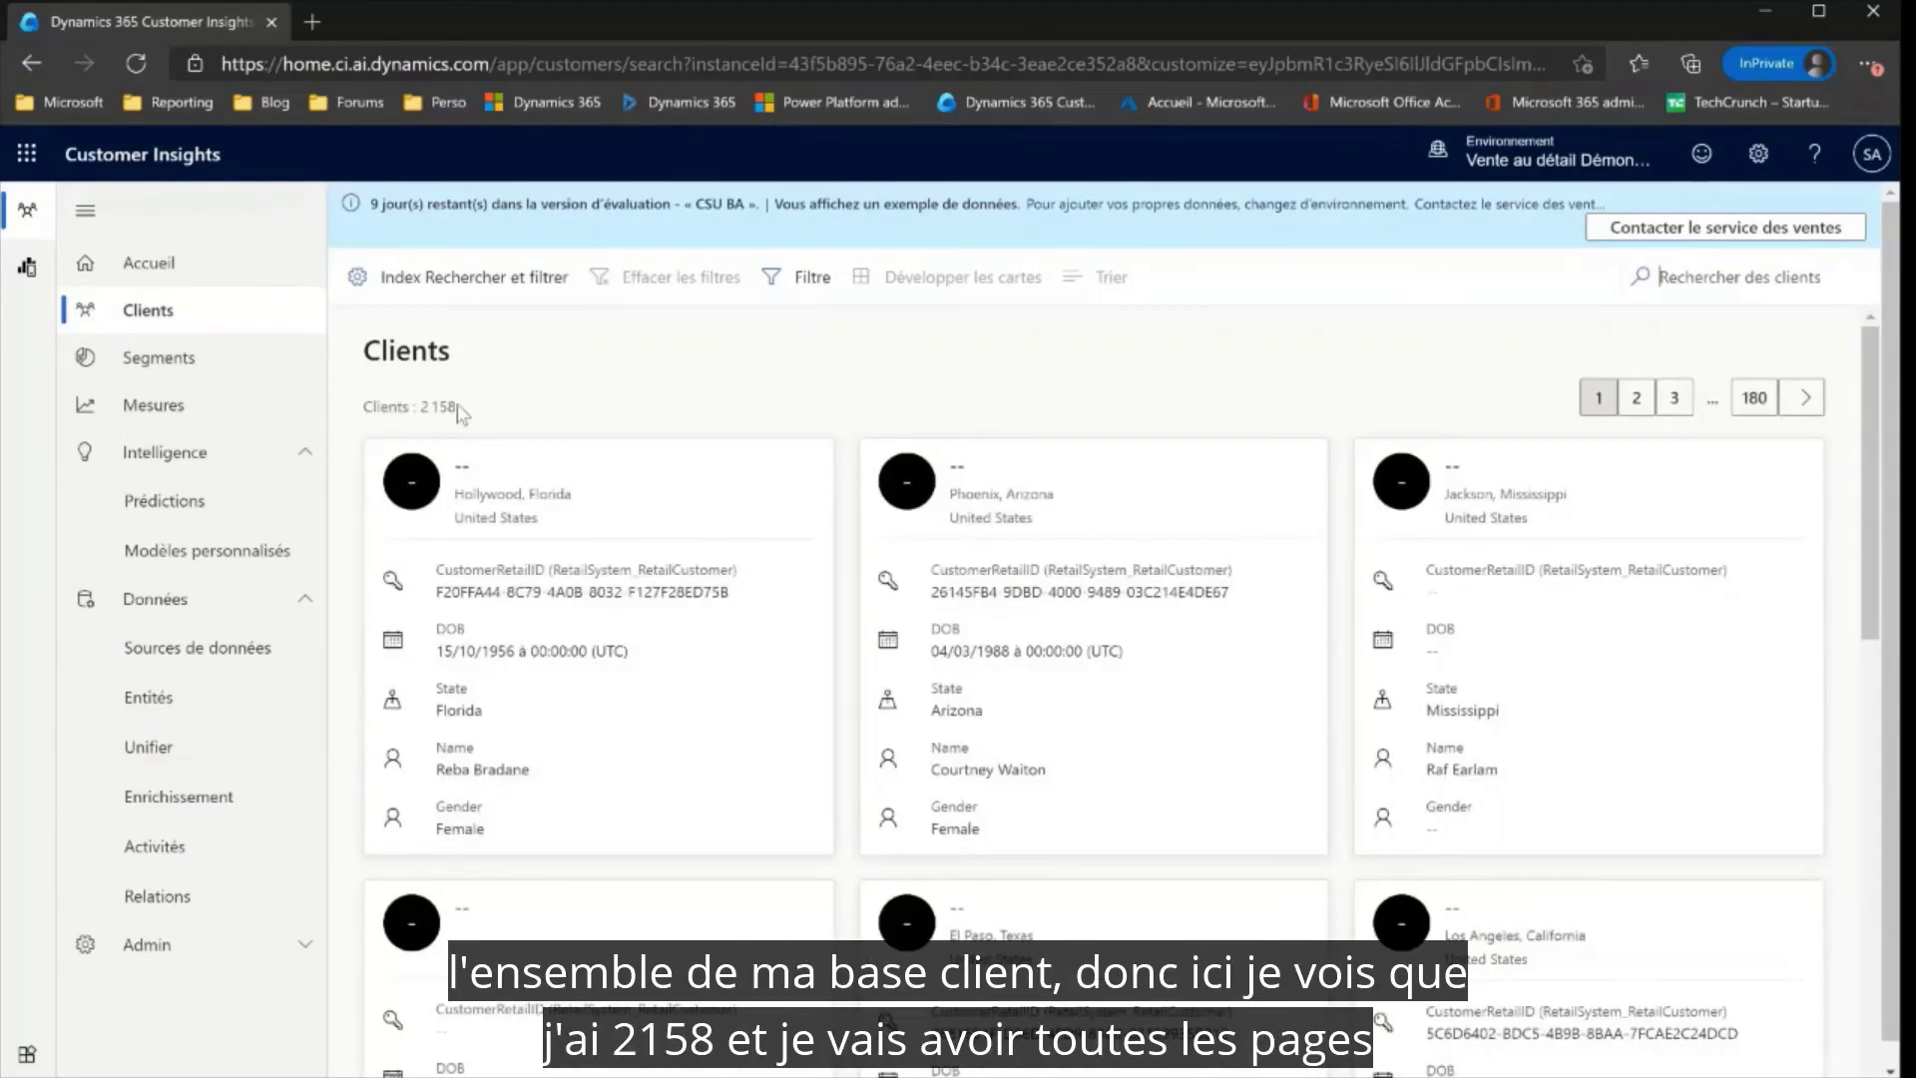
left_click_drag(420, 405, 465, 413)
left_click(470, 415)
left_click(1644, 409)
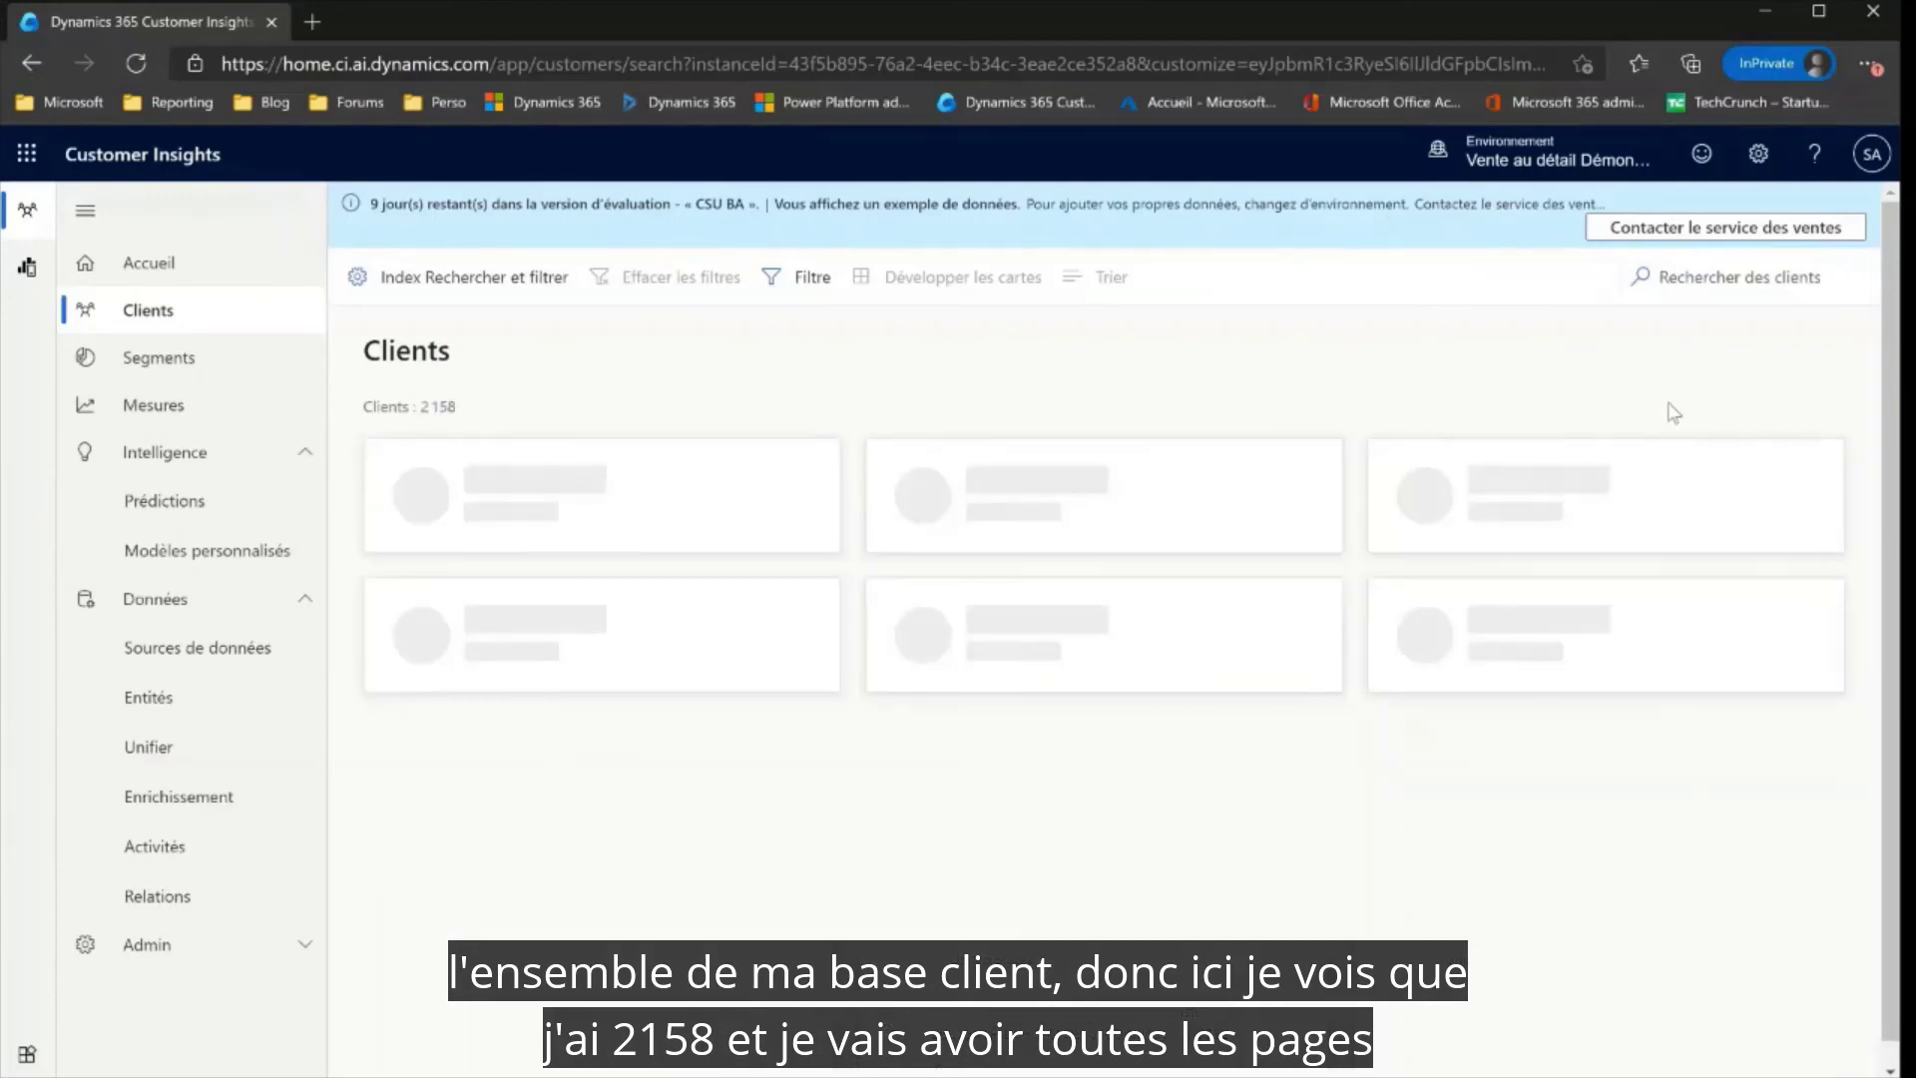
left_click(1675, 407)
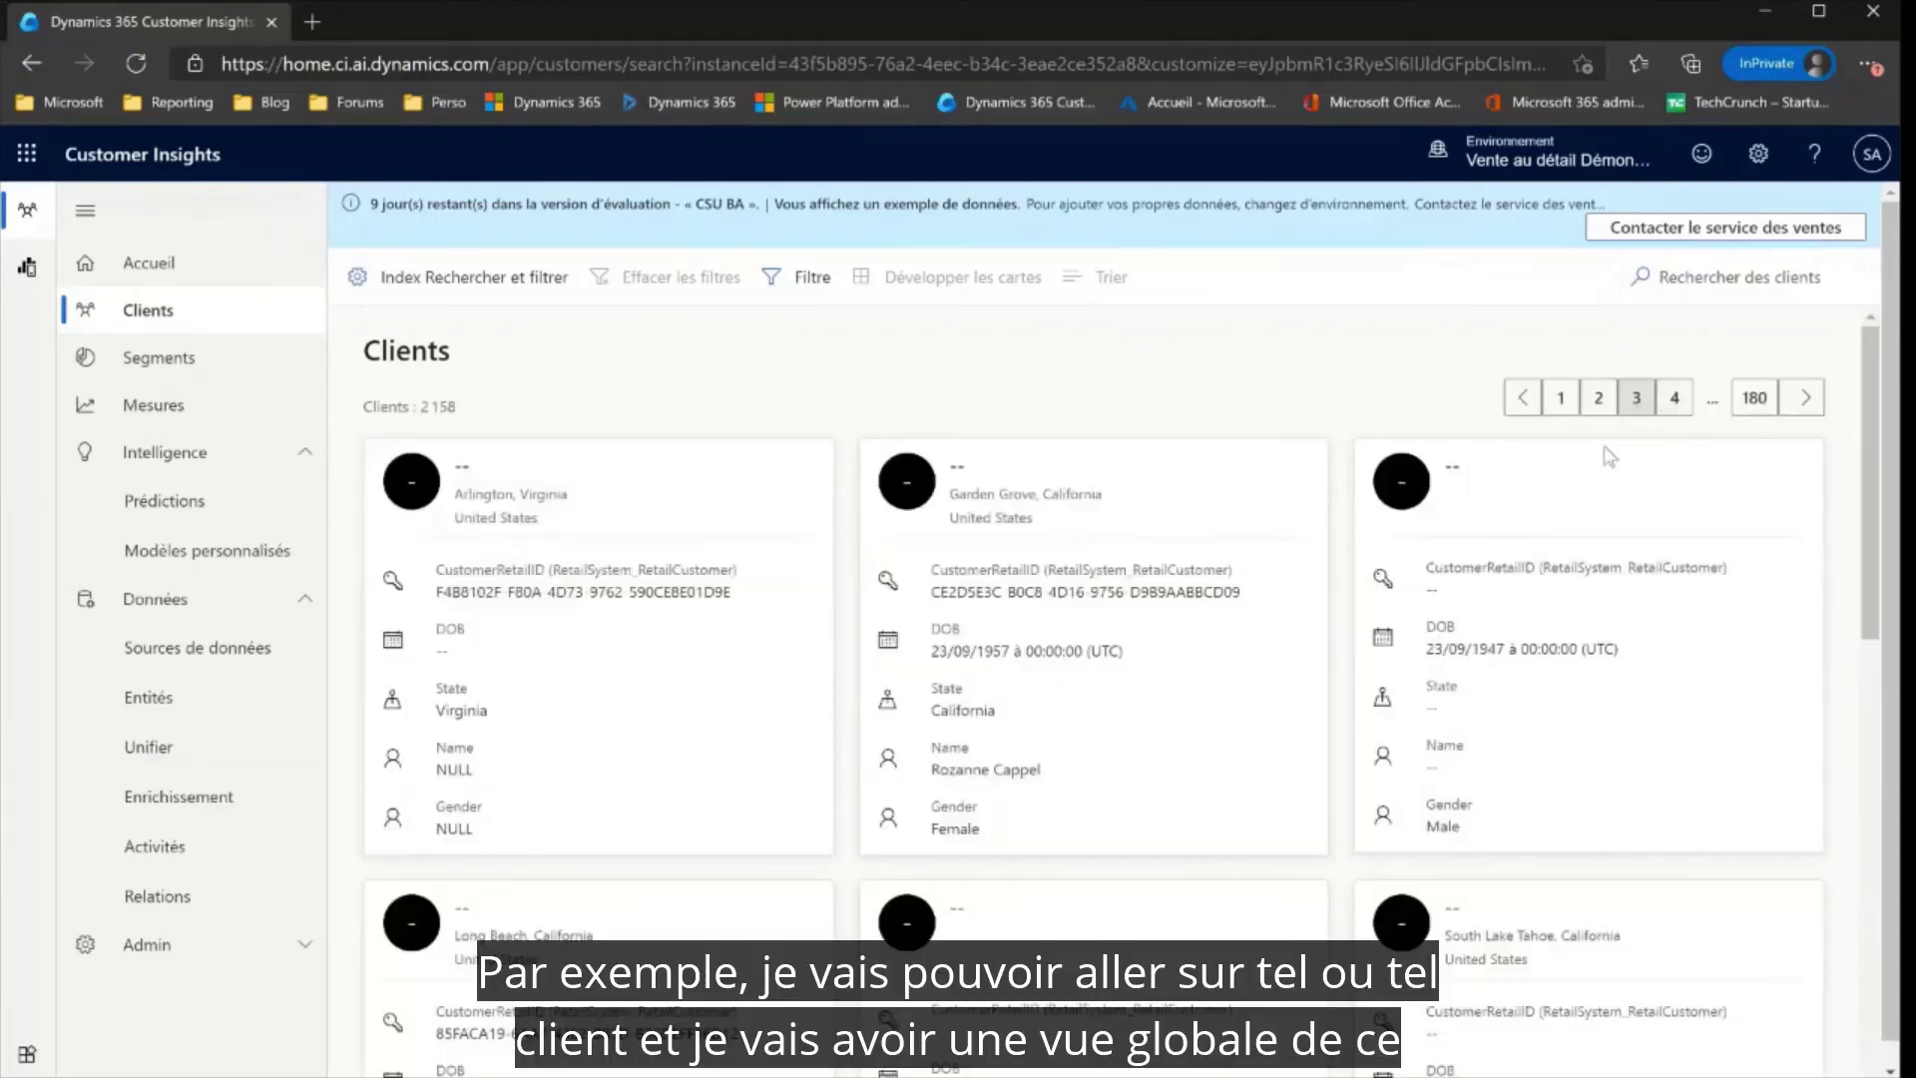
Open the profile of the customer from Garden Grove, California and review its details, activity timeline, affinity levels and measures
left_click(1129, 493)
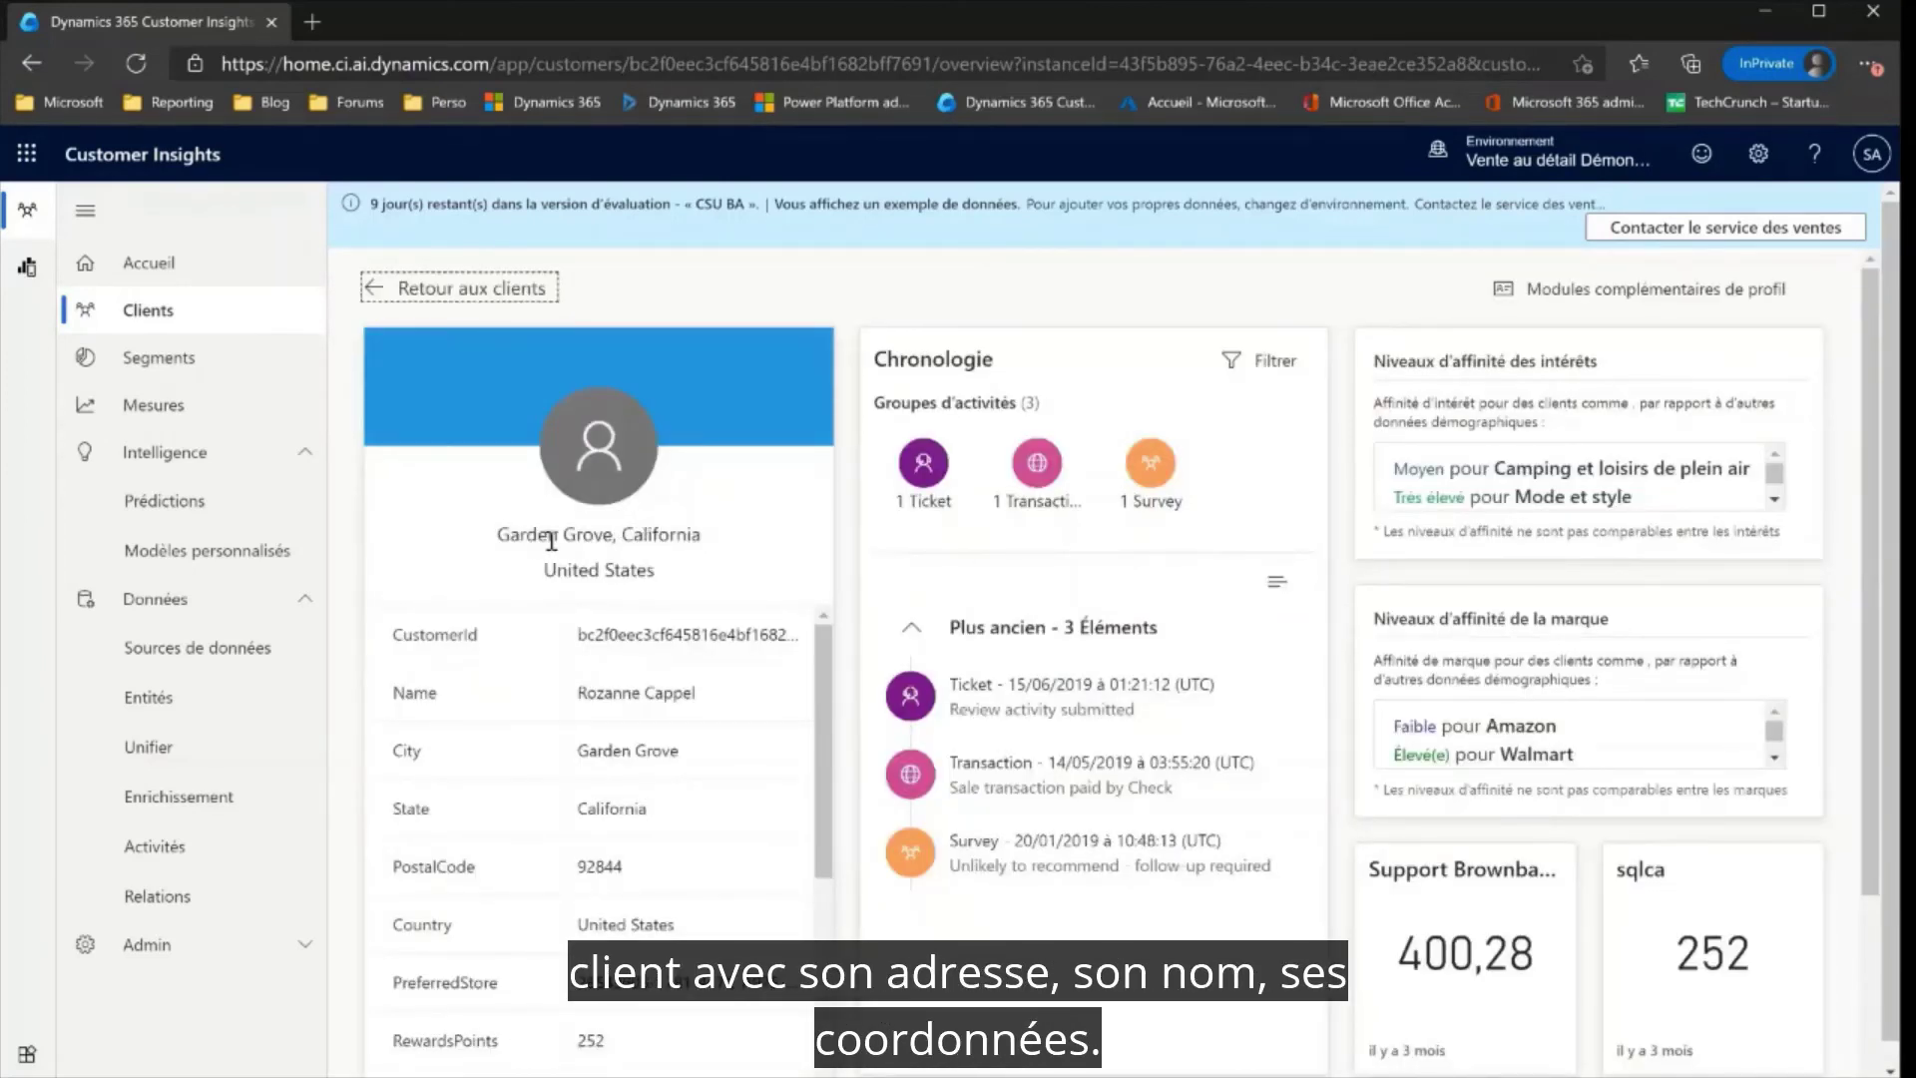
scroll(617, 739, "down", 5)
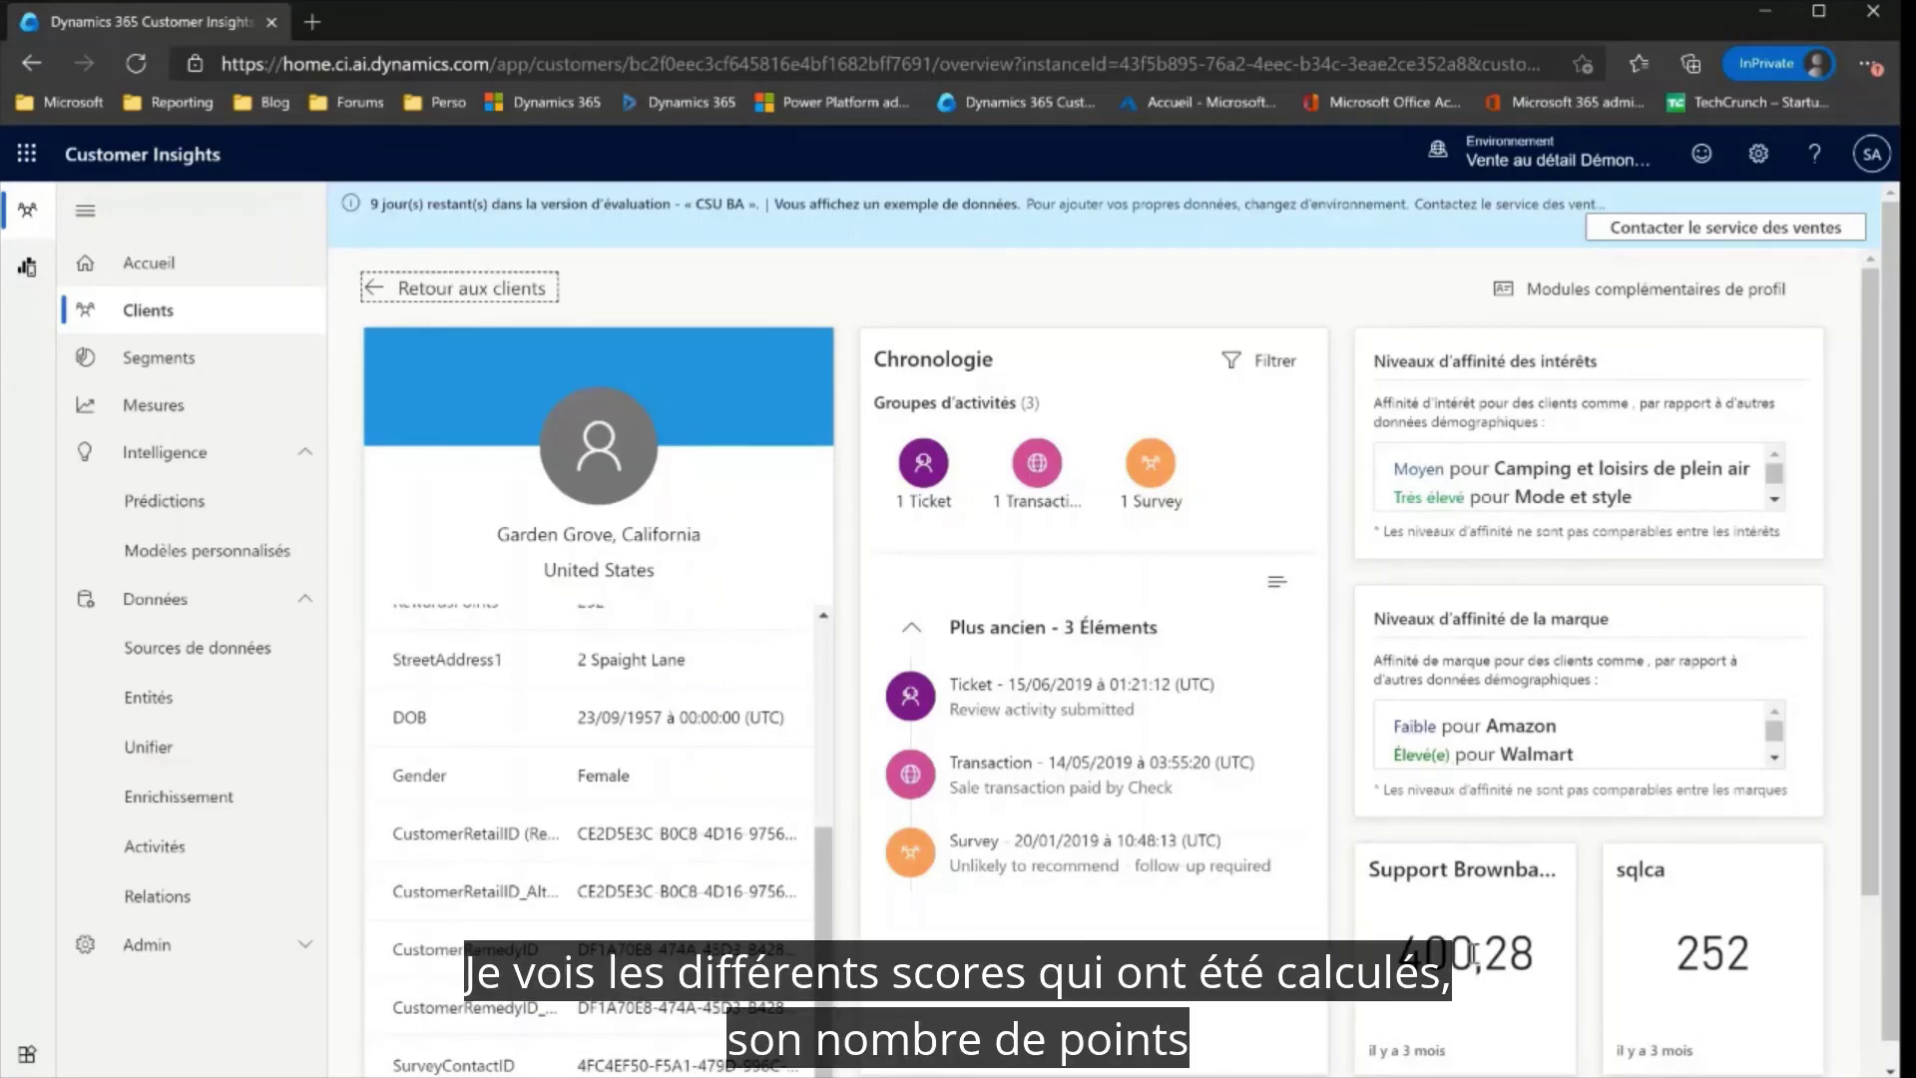
scroll(1474, 953, "down", 3)
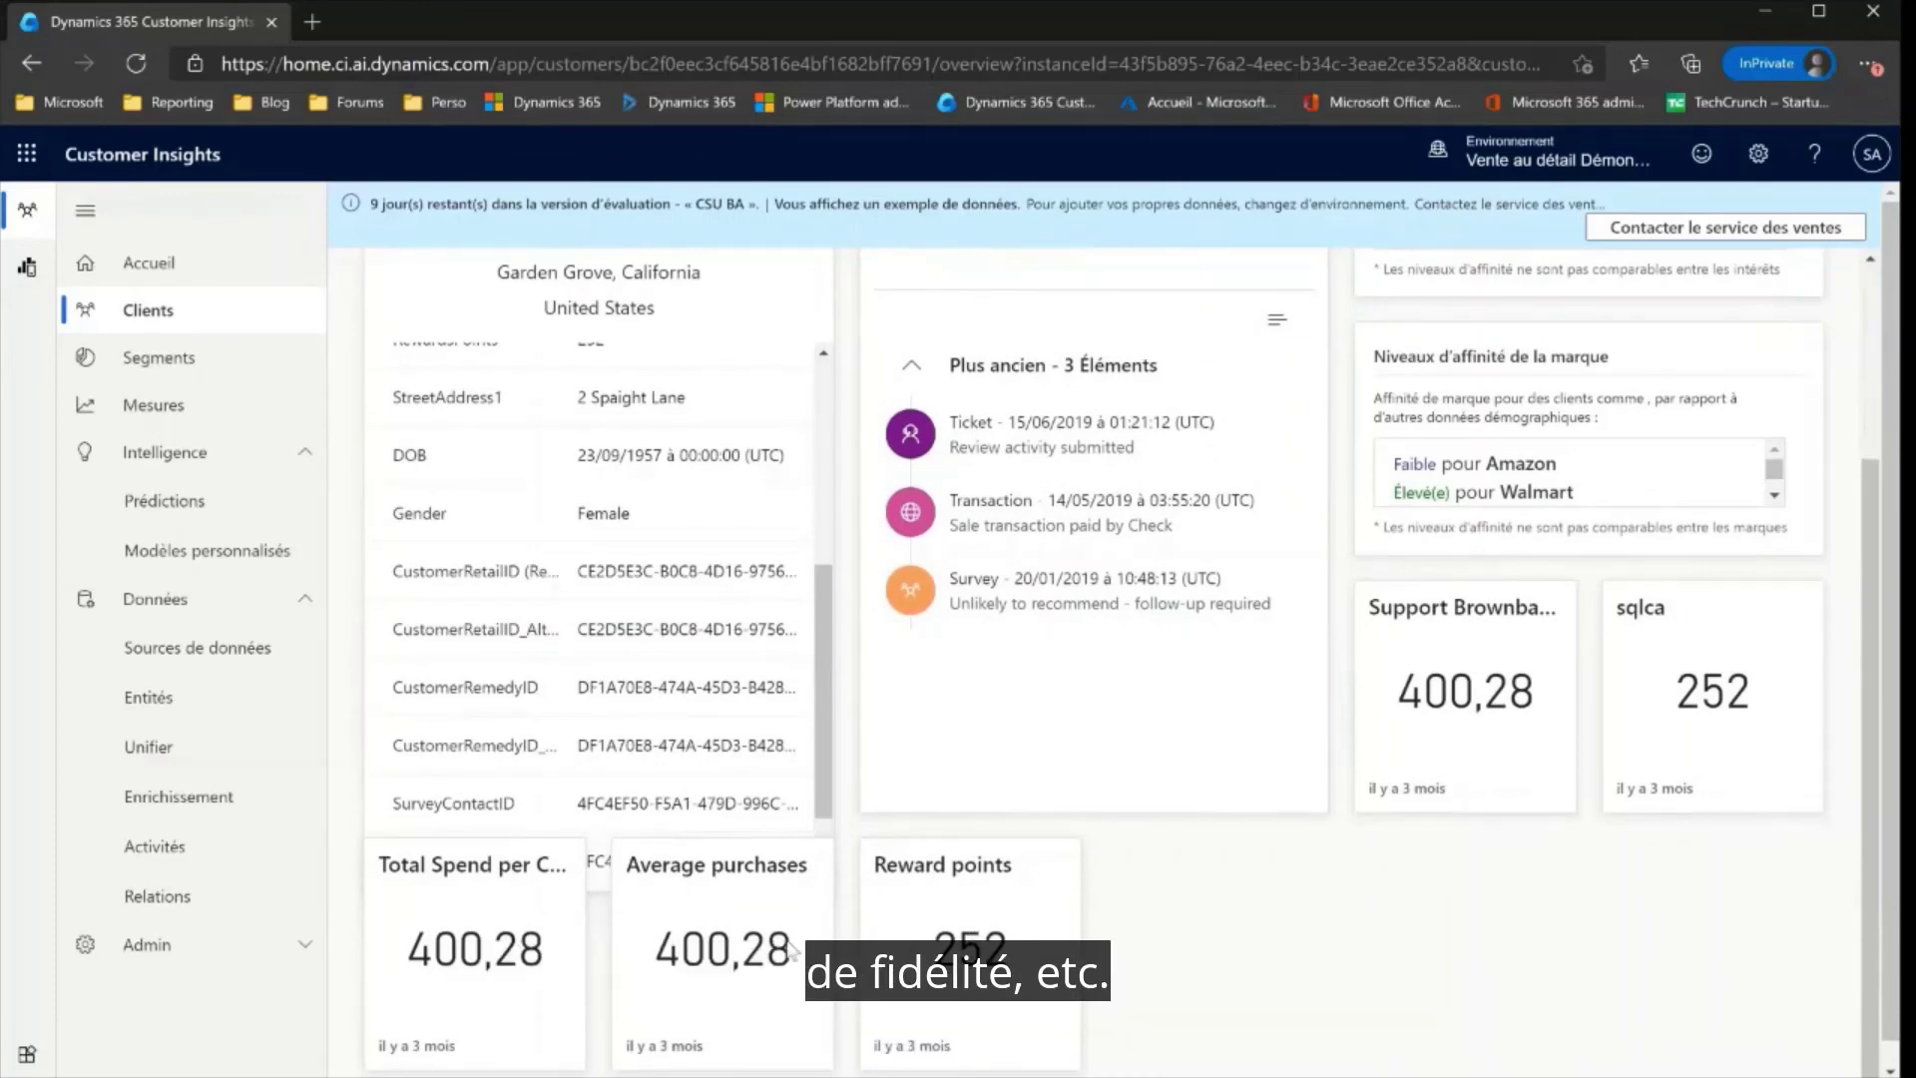
scroll(989, 859, "up", 2)
scroll(989, 859, "up", 2)
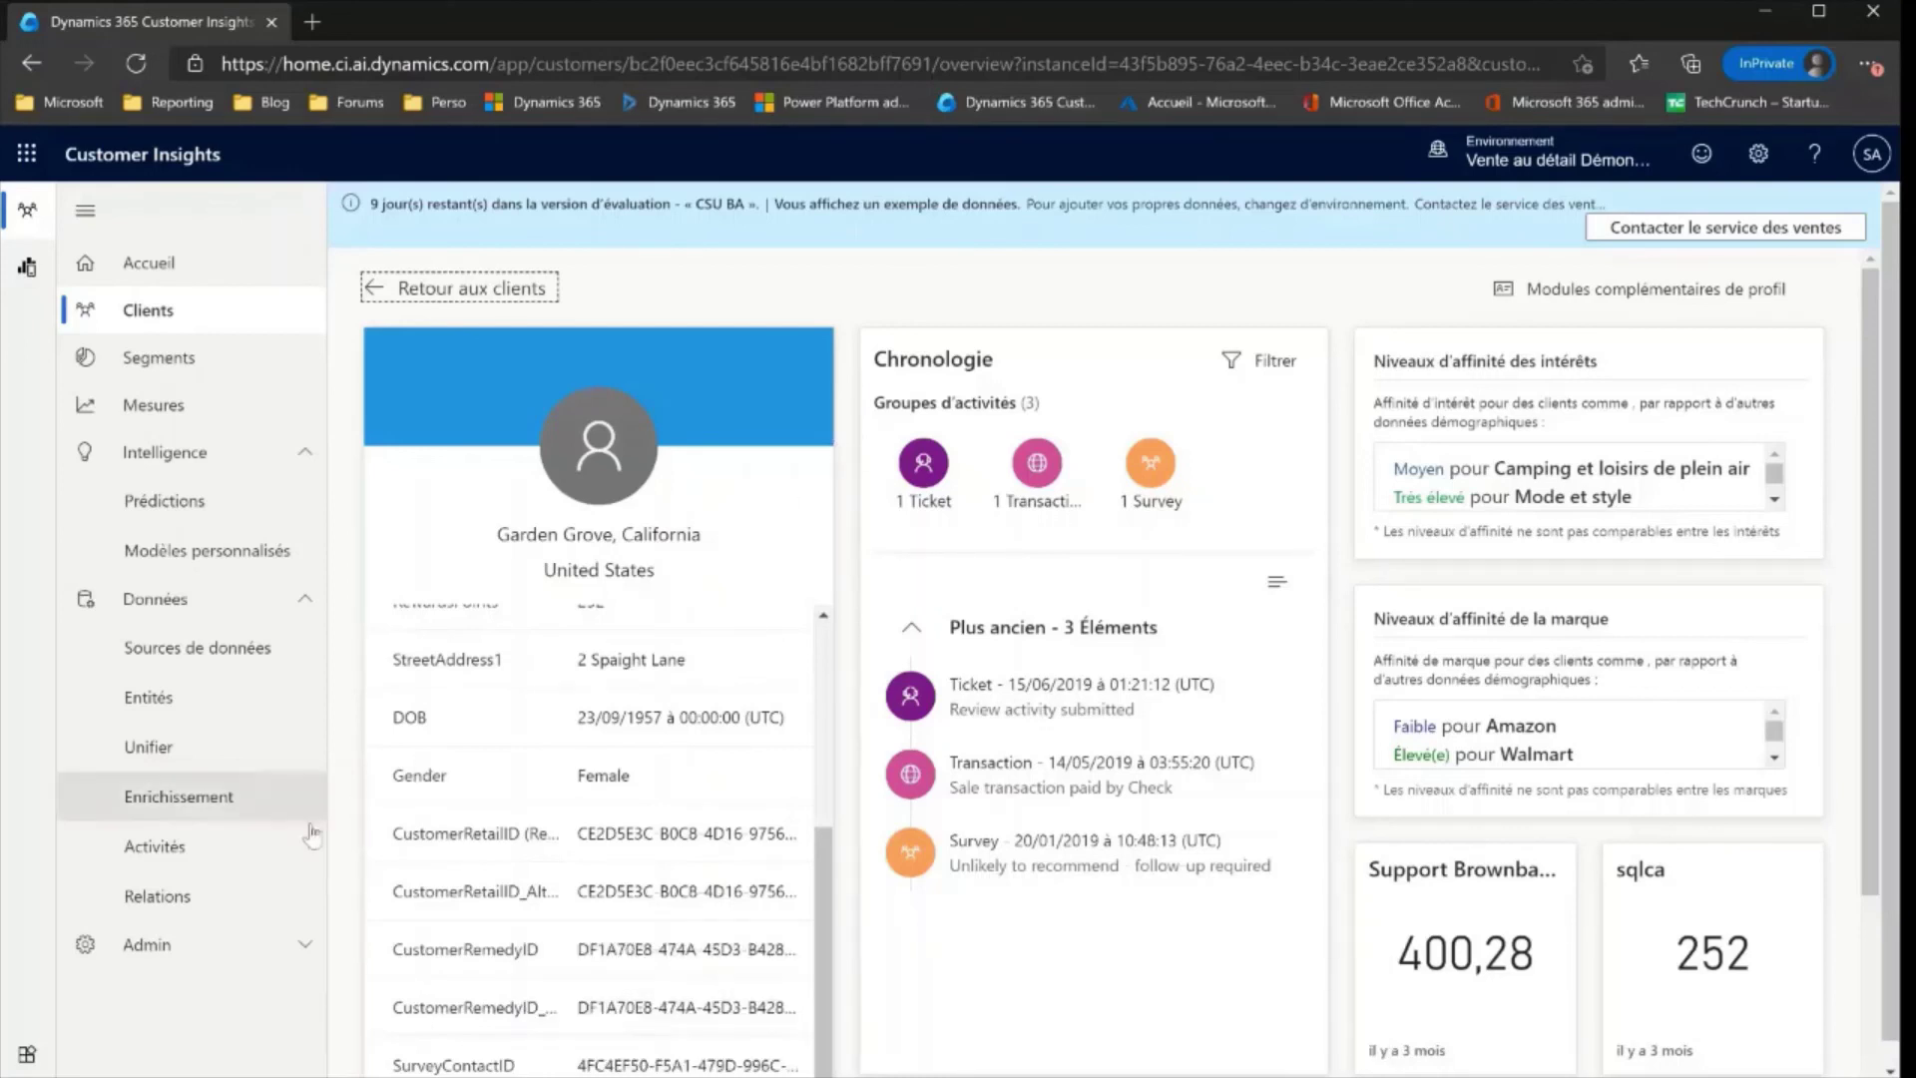
Open the export destinations under Admin and examine the connectors available for sending customer data to other applications
left_click(248, 946)
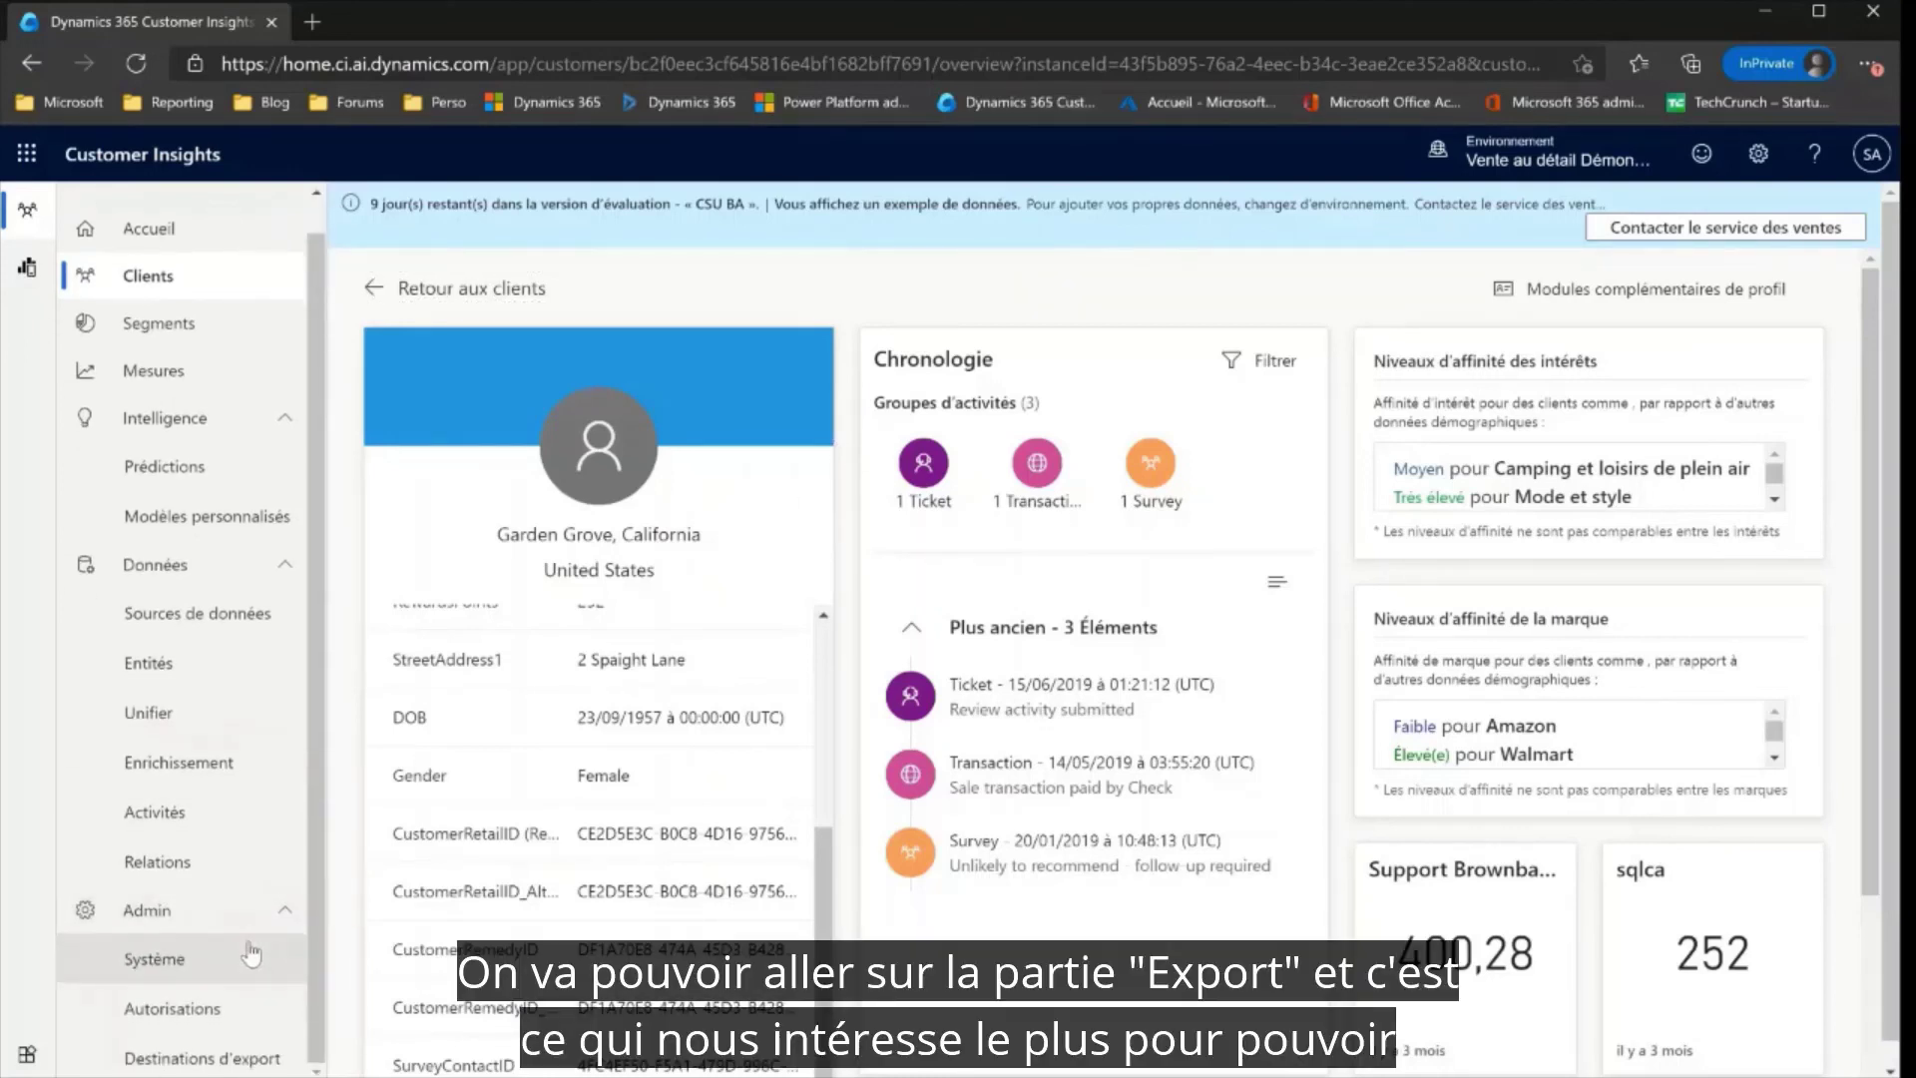
left_click(205, 1060)
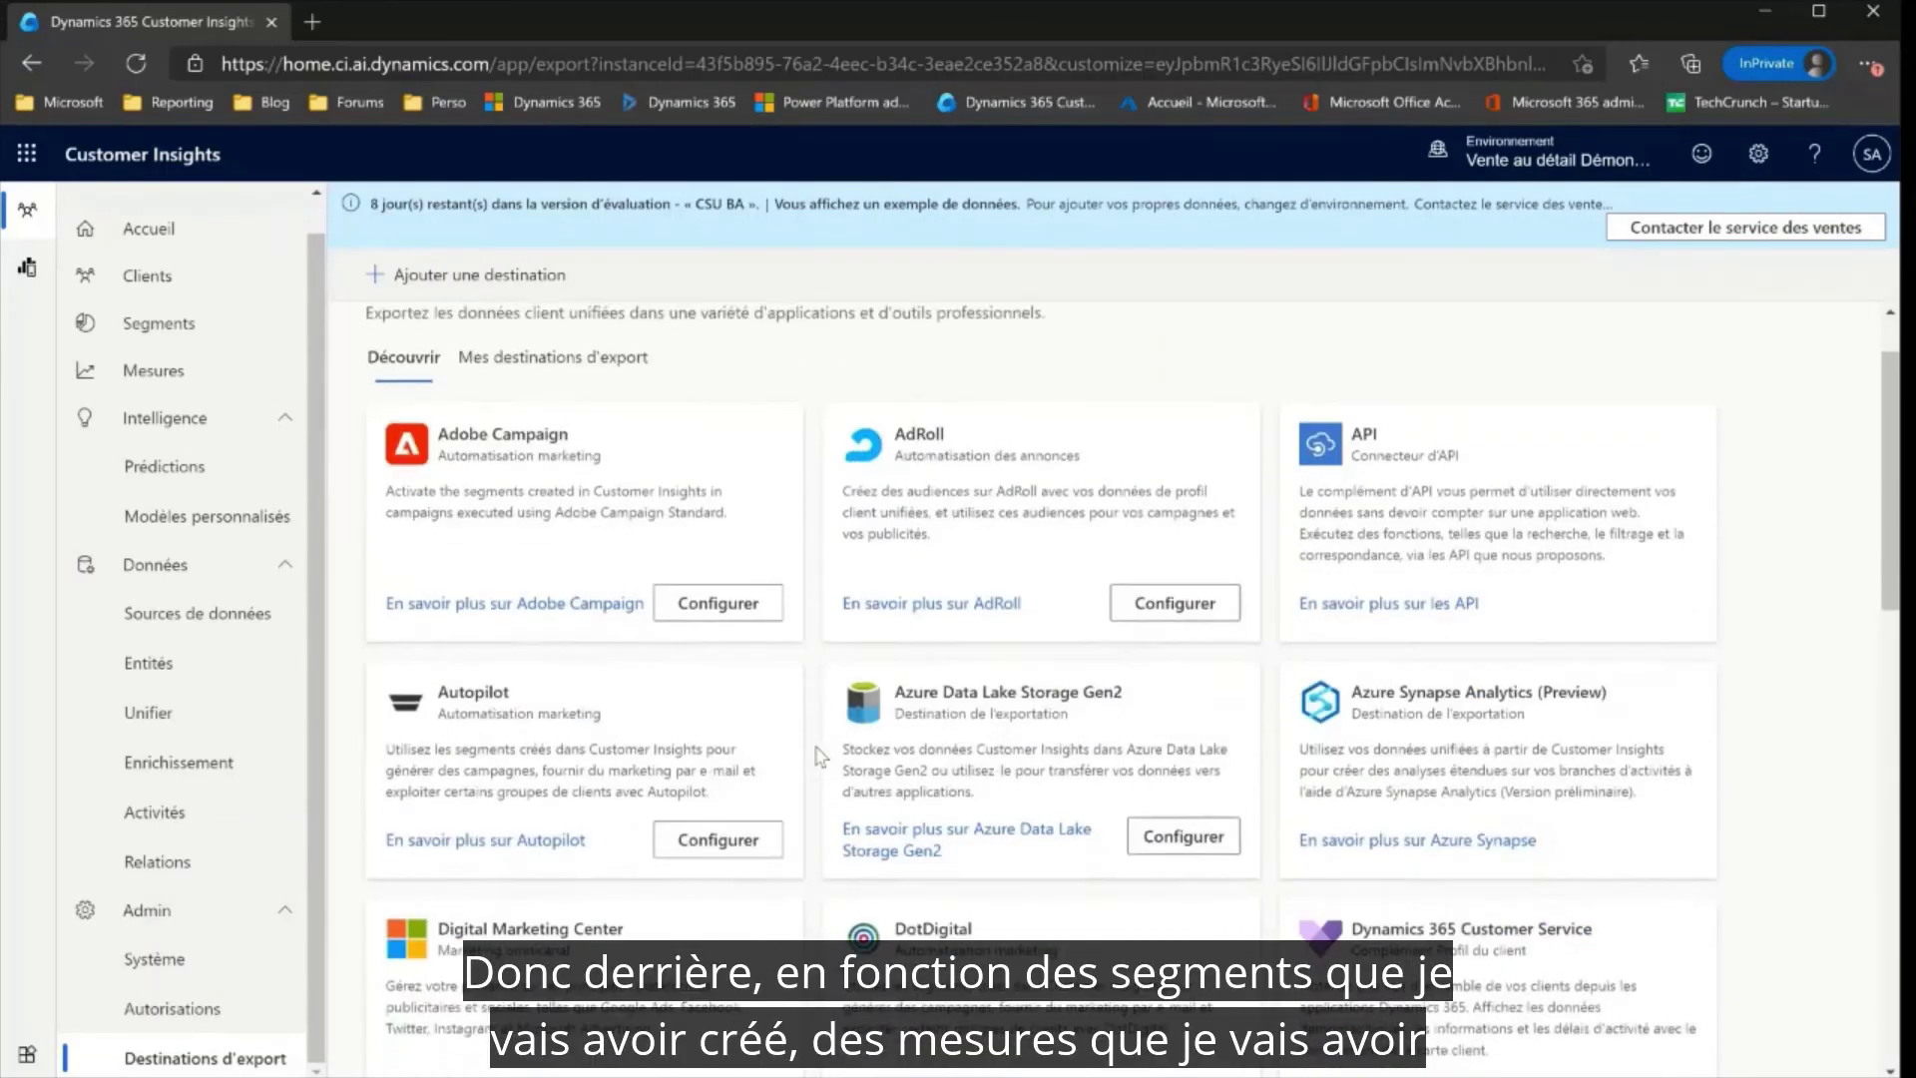
scroll(820, 755, "down", 2)
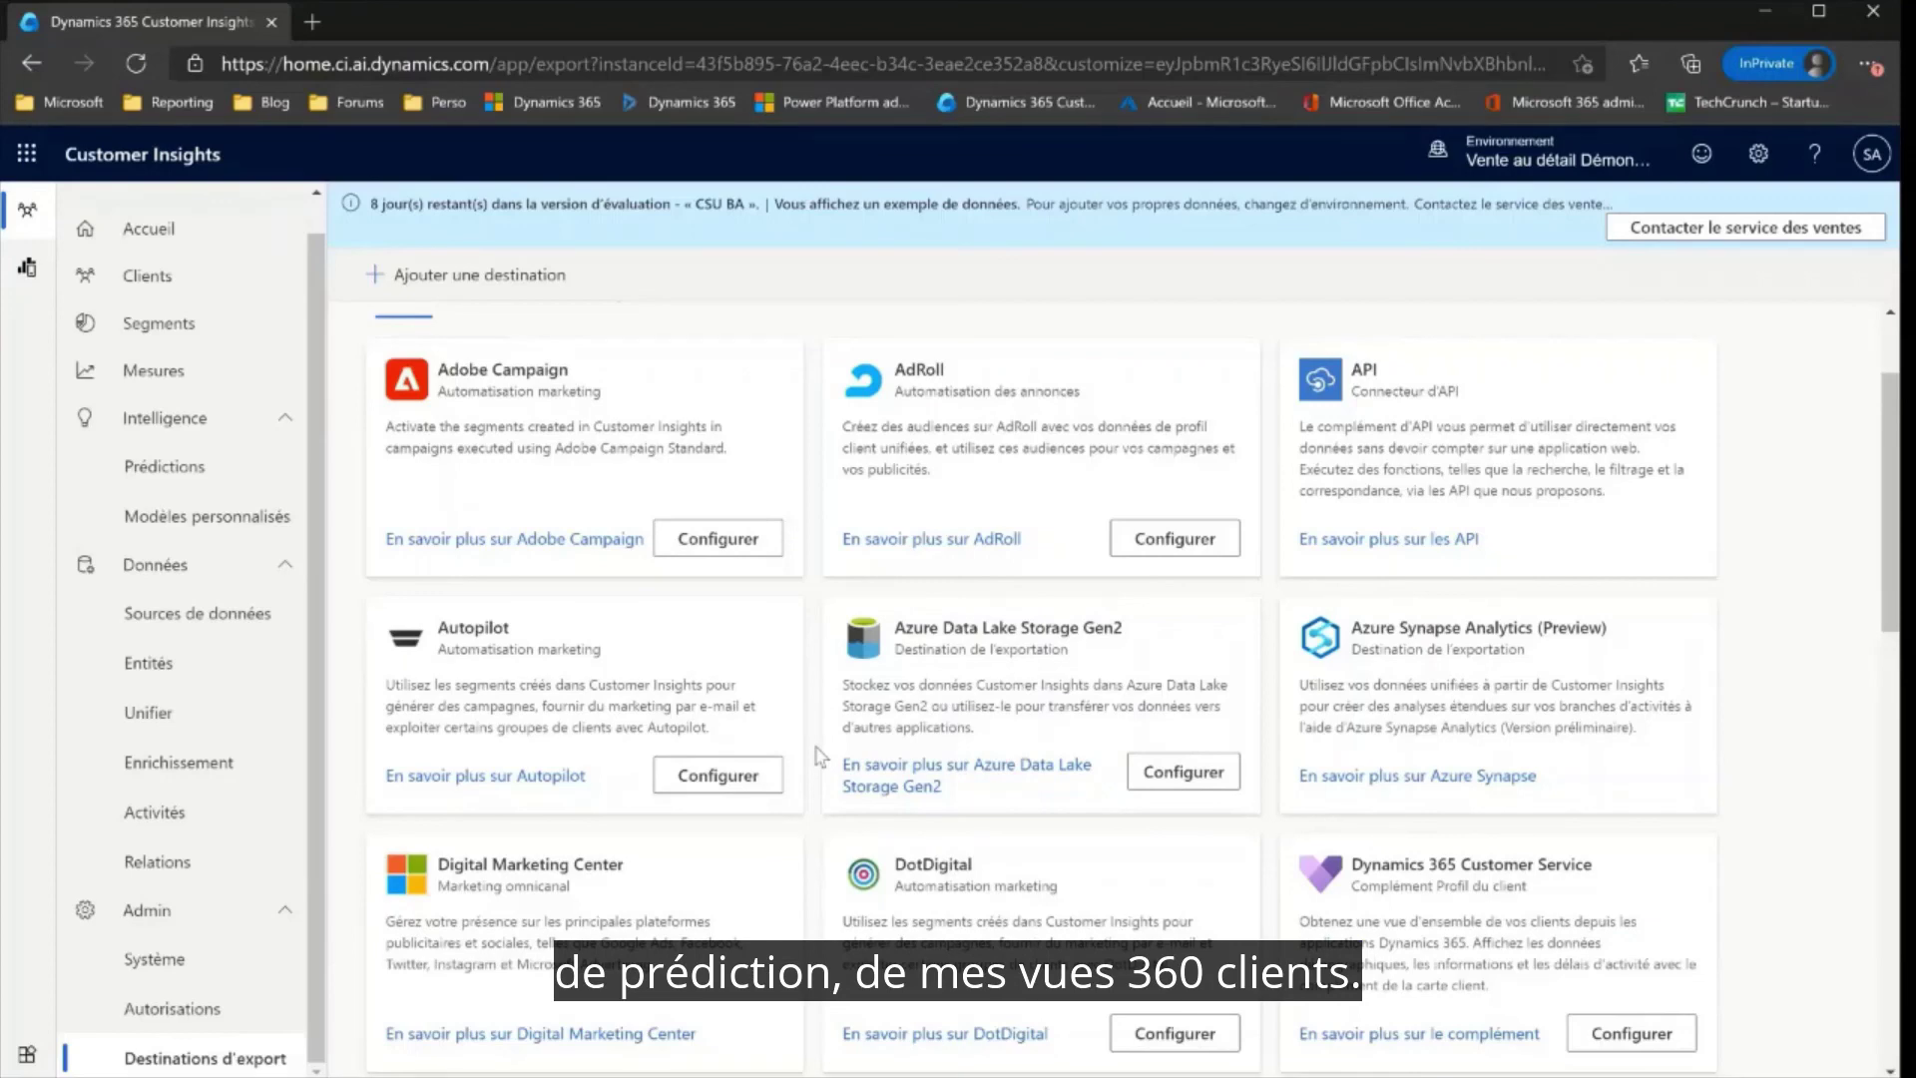
scroll(820, 756, "down", 3)
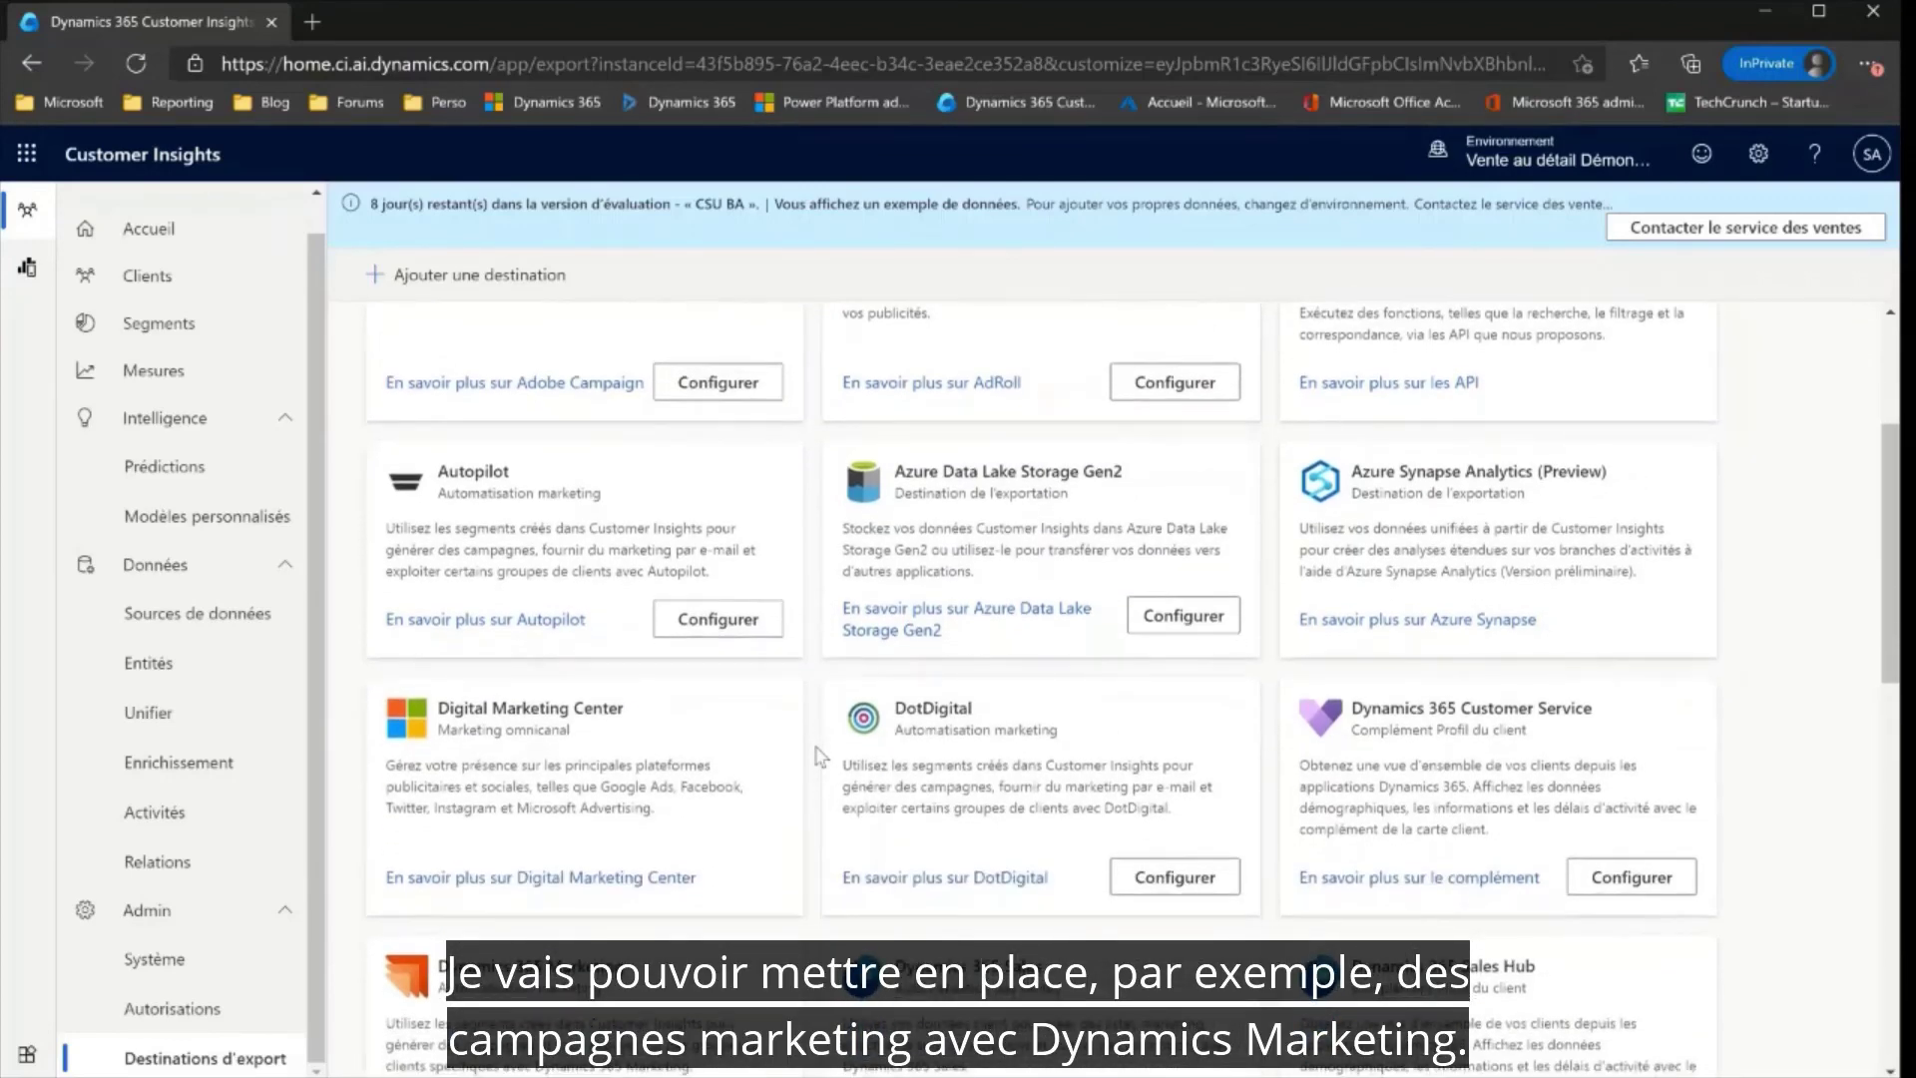
scroll(820, 755, "down", 3)
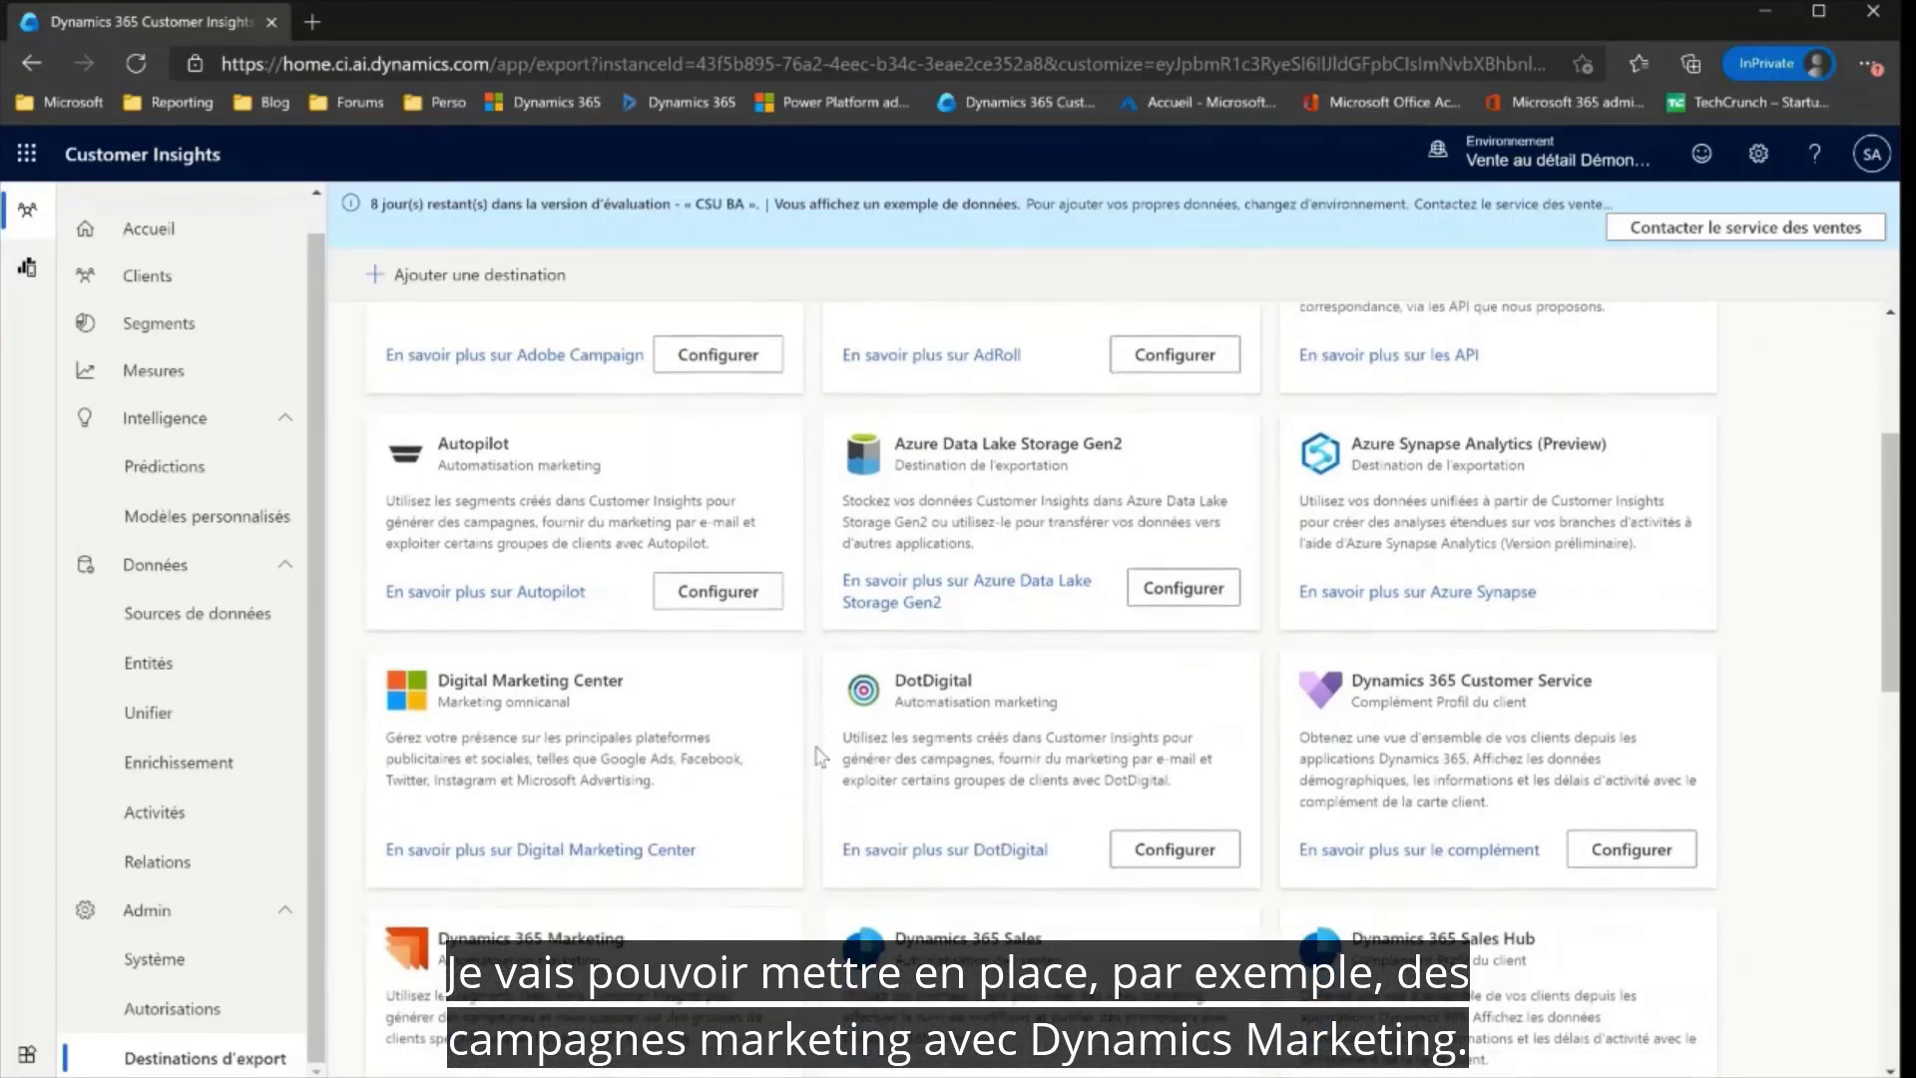
scroll(813, 813, "down", 3)
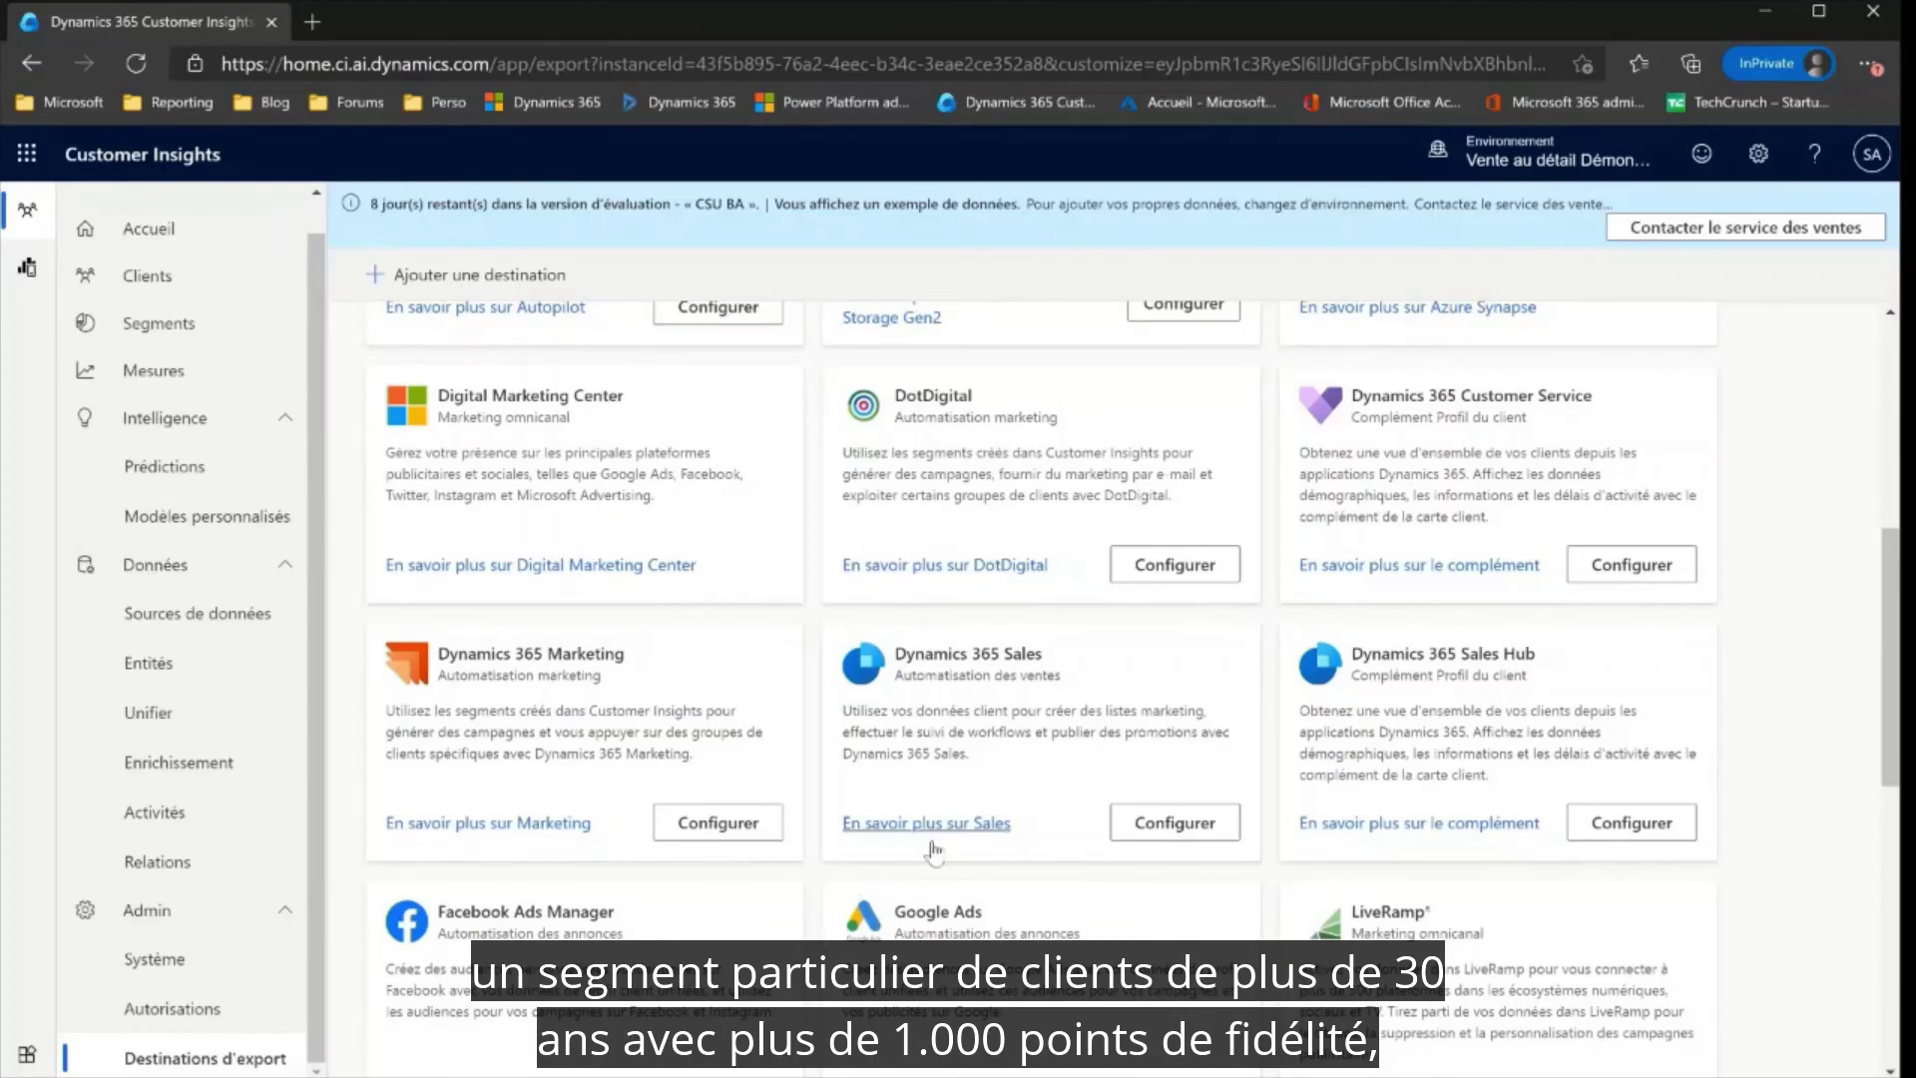
scroll(933, 843, "down", 3)
scroll(976, 778, "down", 4)
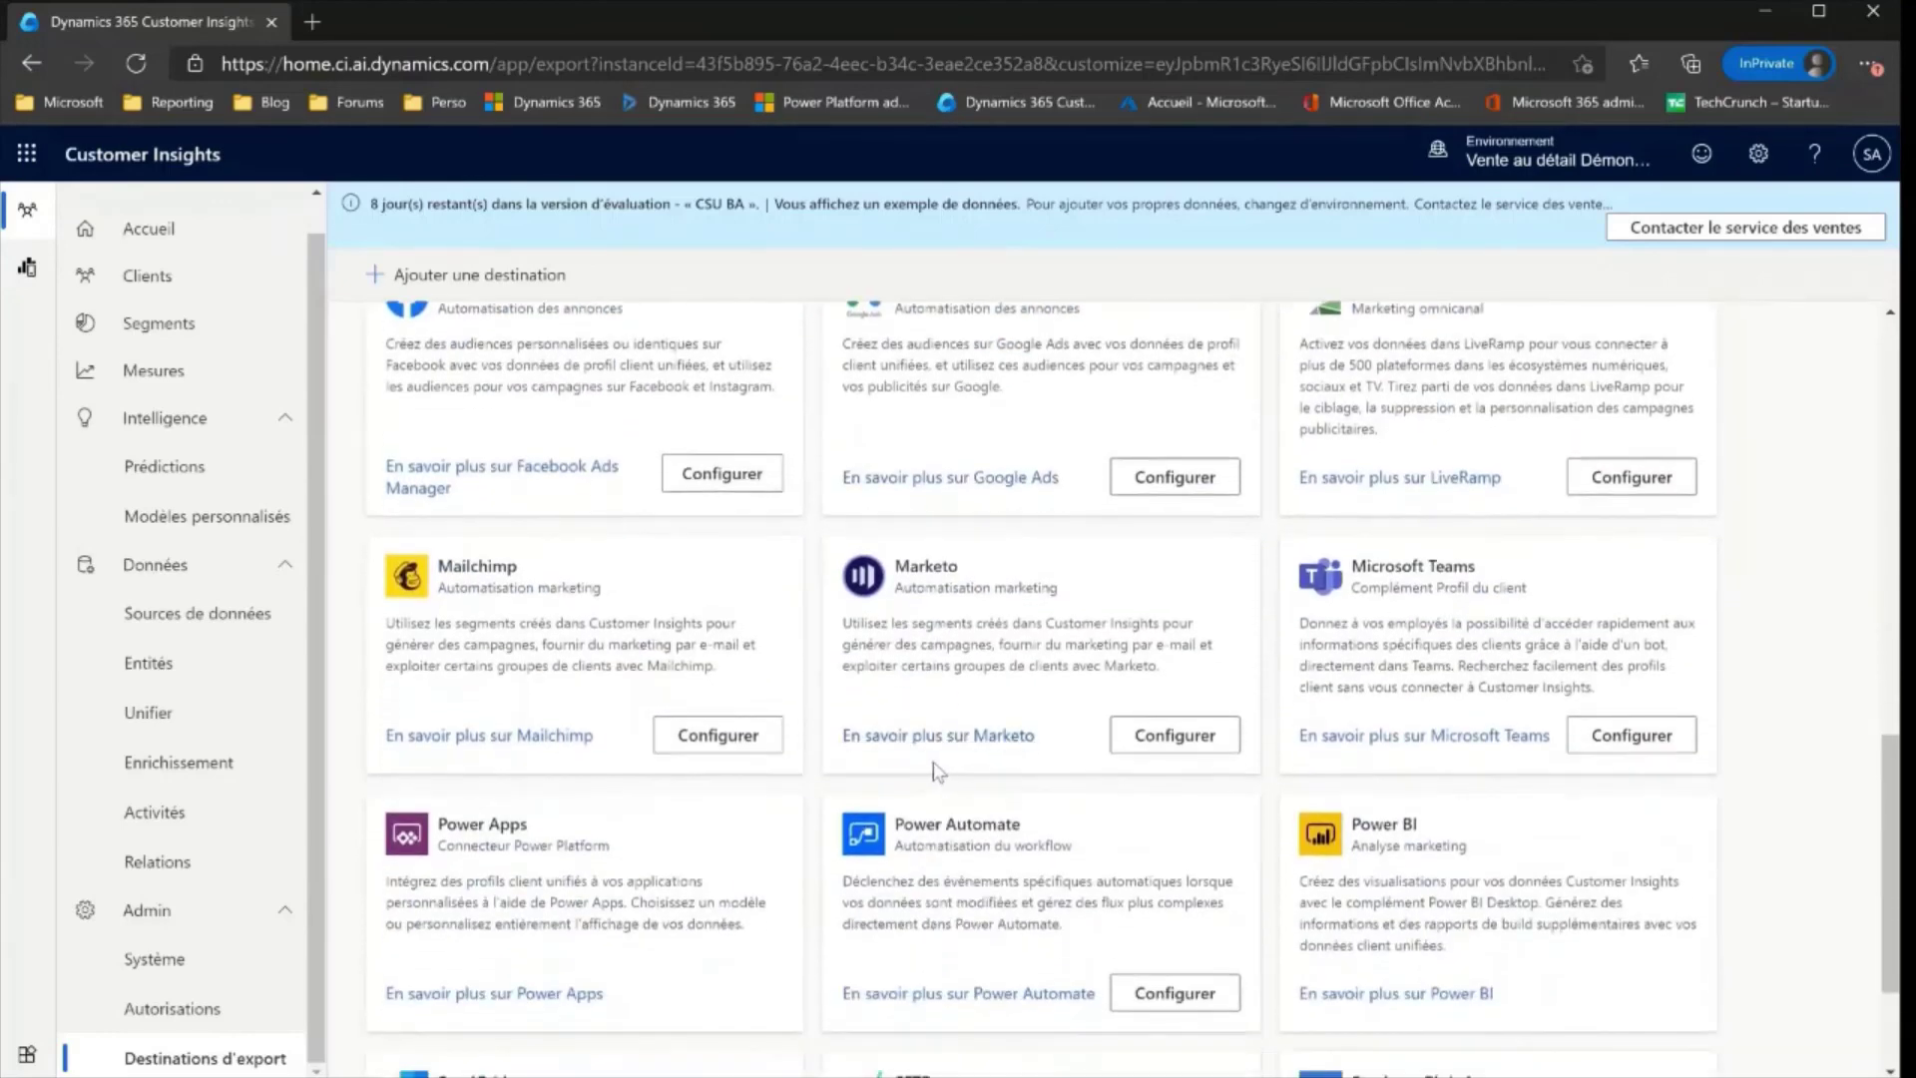
scroll(936, 771, "down", 1)
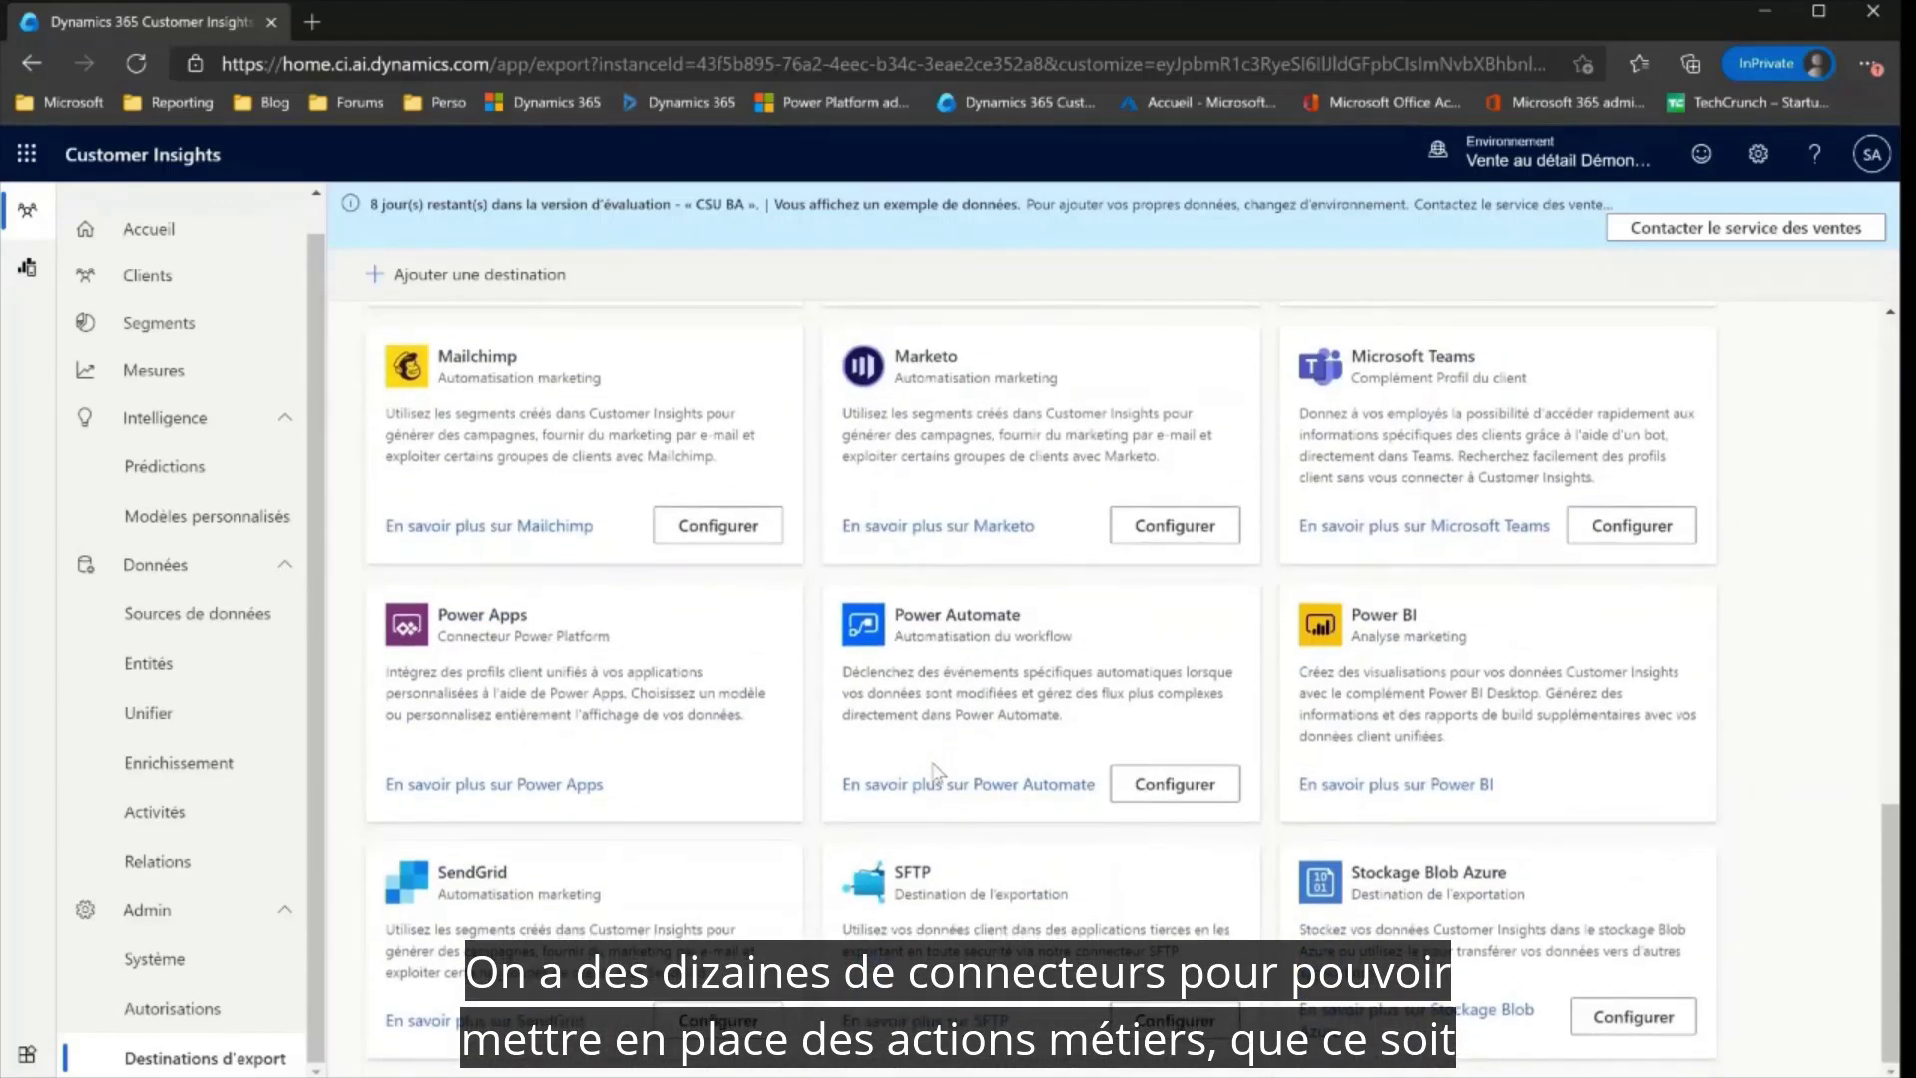